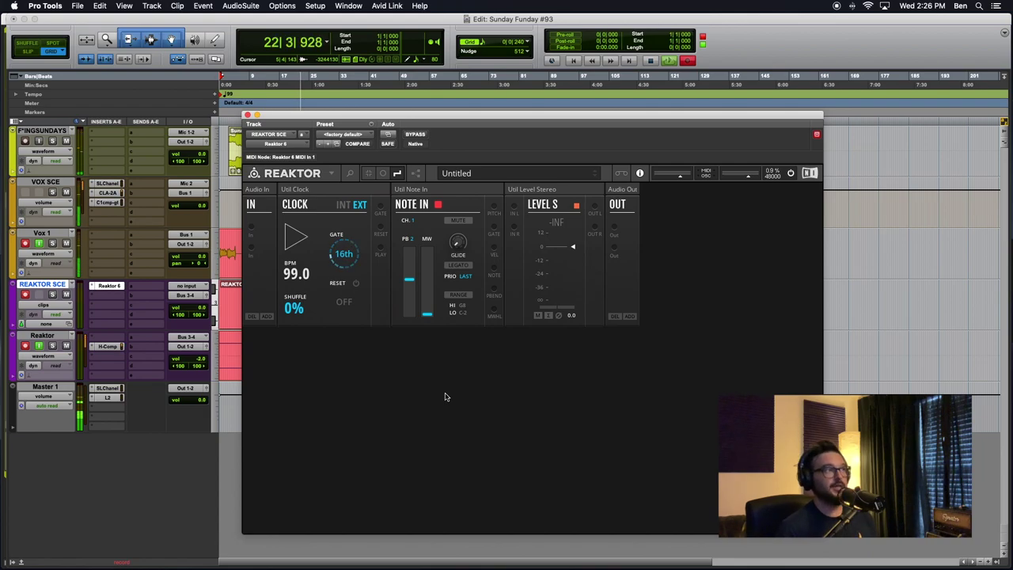
Step: Add the Euro Reakt OSC-Pulsar Oscillator block to the rack
double_click(446, 396)
text(Euro)
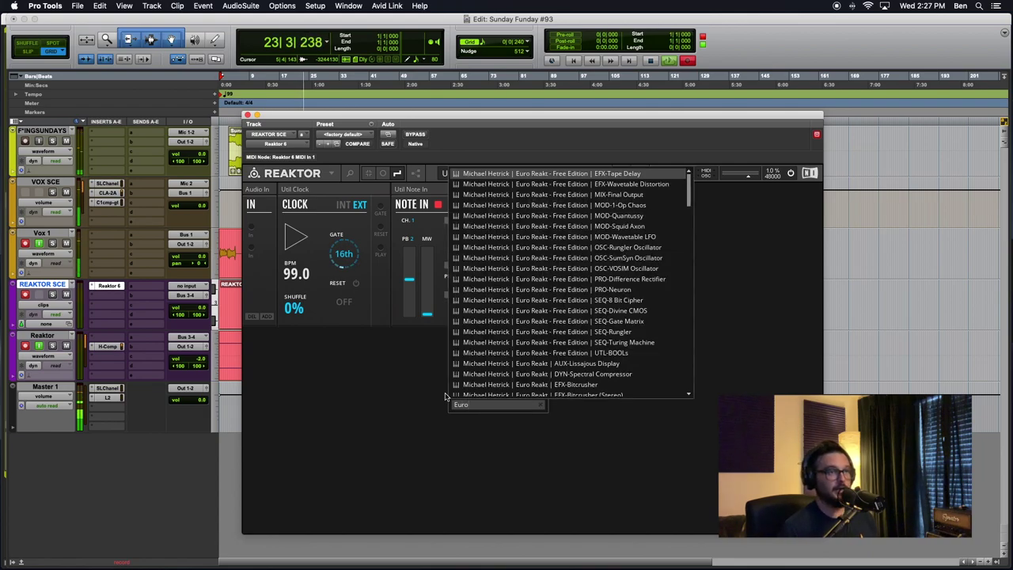
text( Reakt Pulsa)
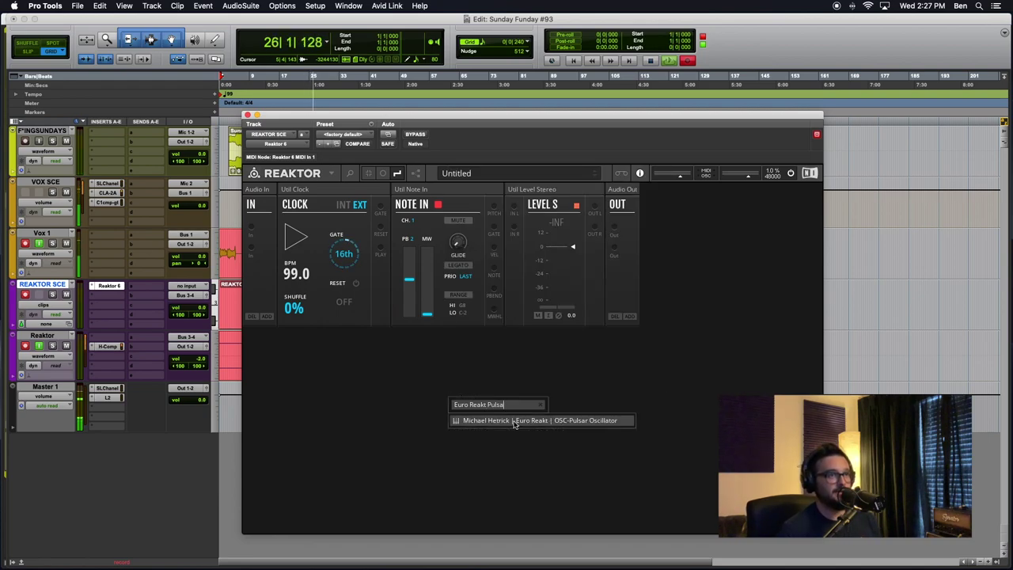
click(515, 424)
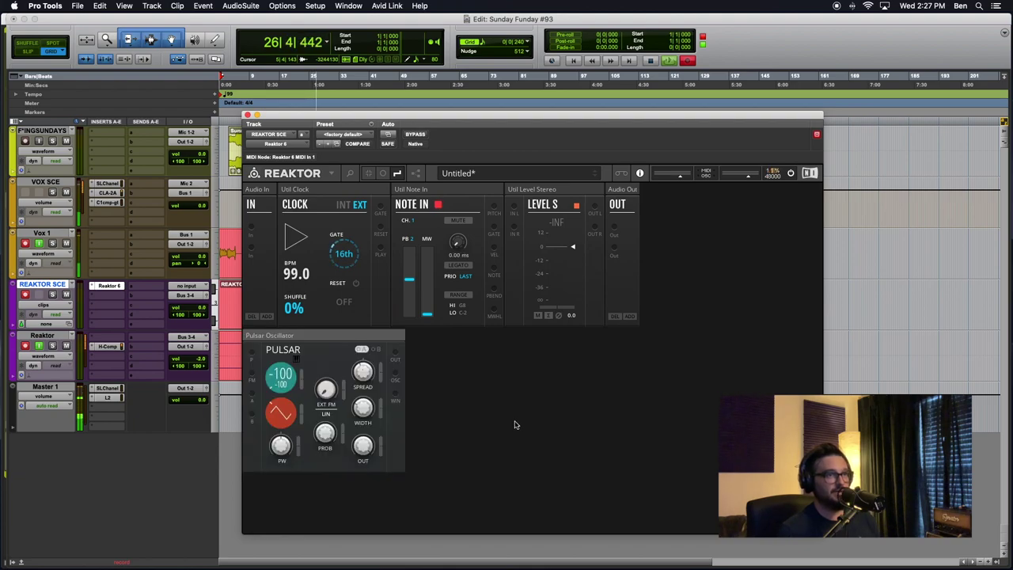
Step: Add the Toy Box Free Pack OSC-Oscillator block beside the Pulsar oscillator
double_click(508, 368)
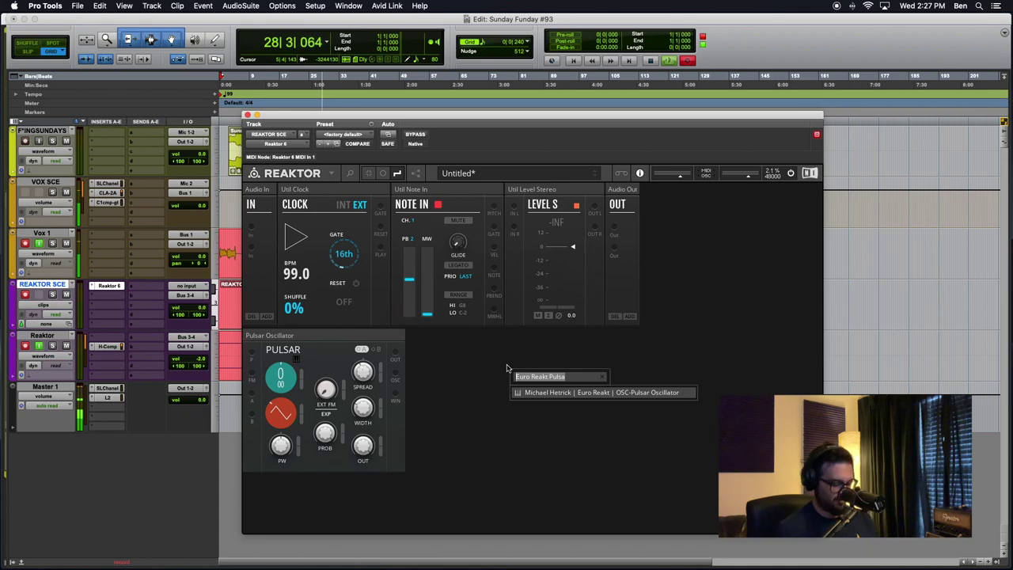
text(Toy B)
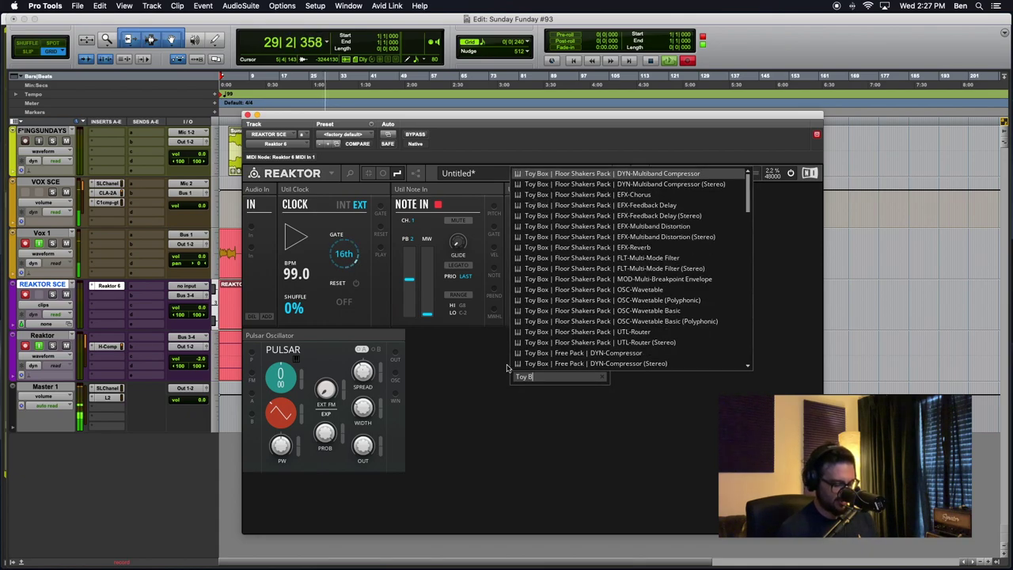
text(ox Osc)
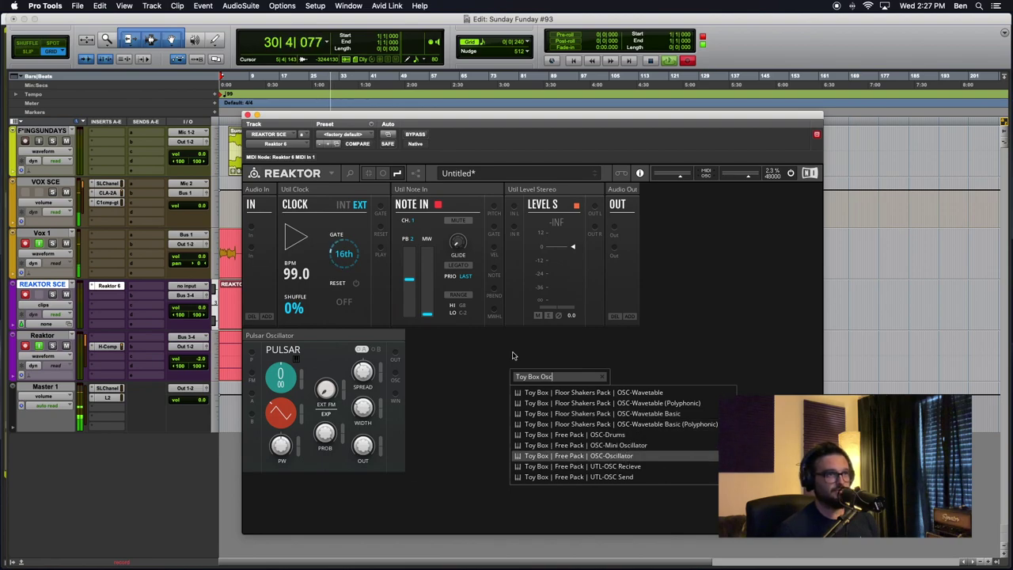
key(Return)
Step: Add the Toy Box Free Pack SEQ-Note Sequencer block at the end of the oscillator row
double_click(678, 413)
text(Note)
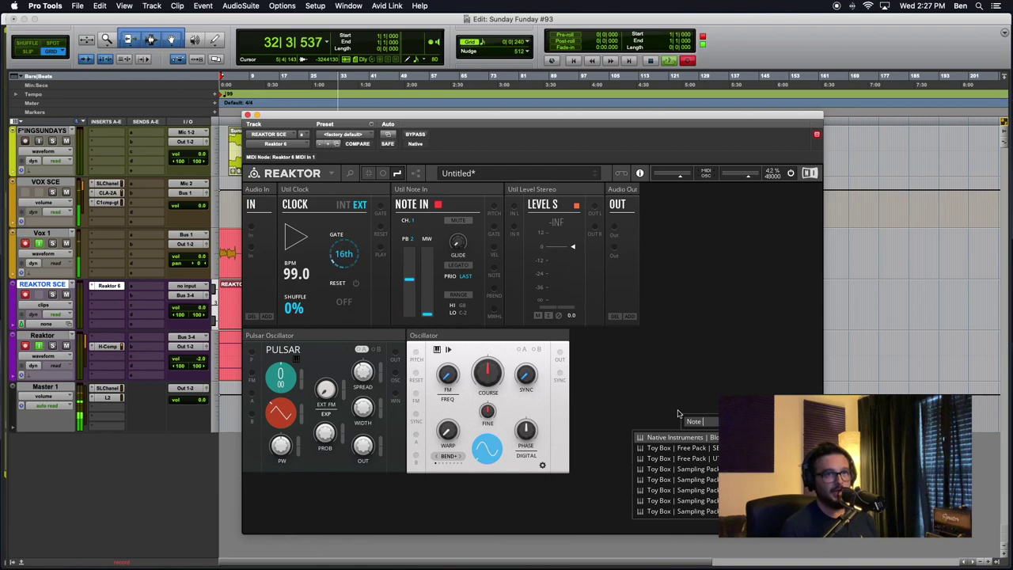
key(Return)
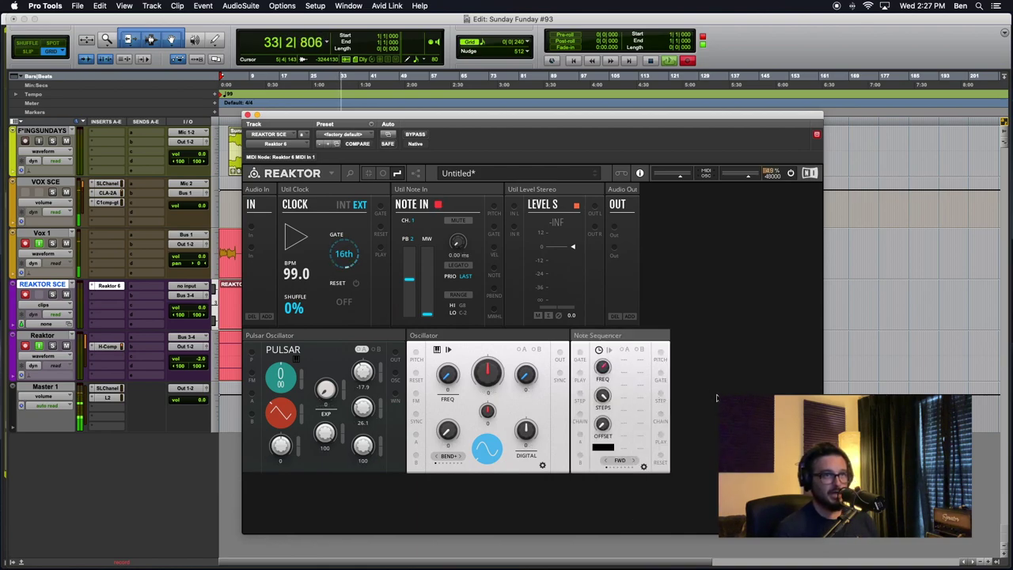
Step: Add the Blocks Primes PRO-Digilog Clock Divider and place it between the Clock and Note In blocks
double_click(716, 398)
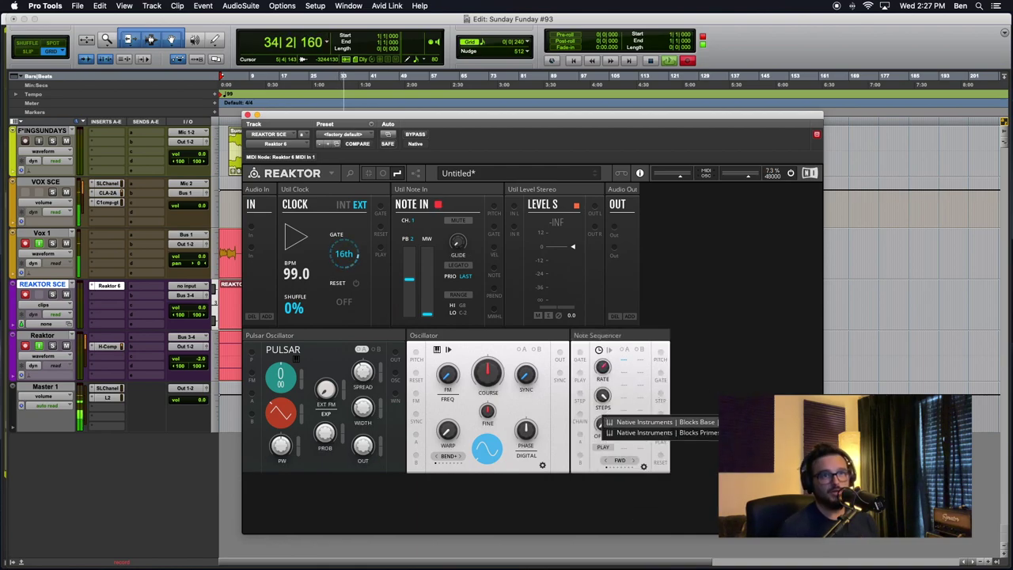
click(721, 432)
drag(711, 334, 400, 206)
Step: Wire the Clock's gate and reset outputs to the Clock Divider's gate and reset inputs, using green wires
right_click(397, 204)
mouse_move(441, 207)
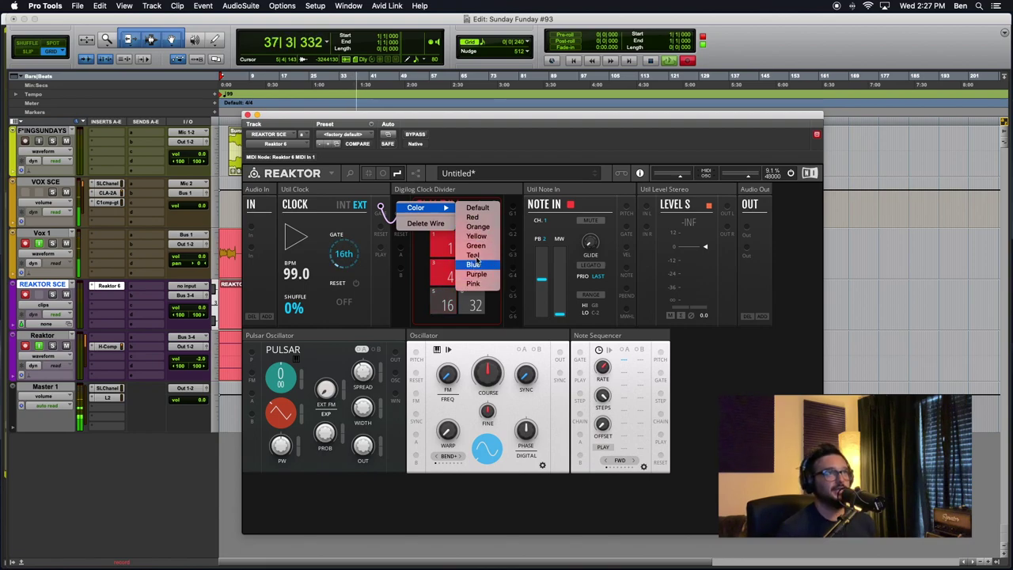
click(478, 248)
drag(383, 230, 401, 231)
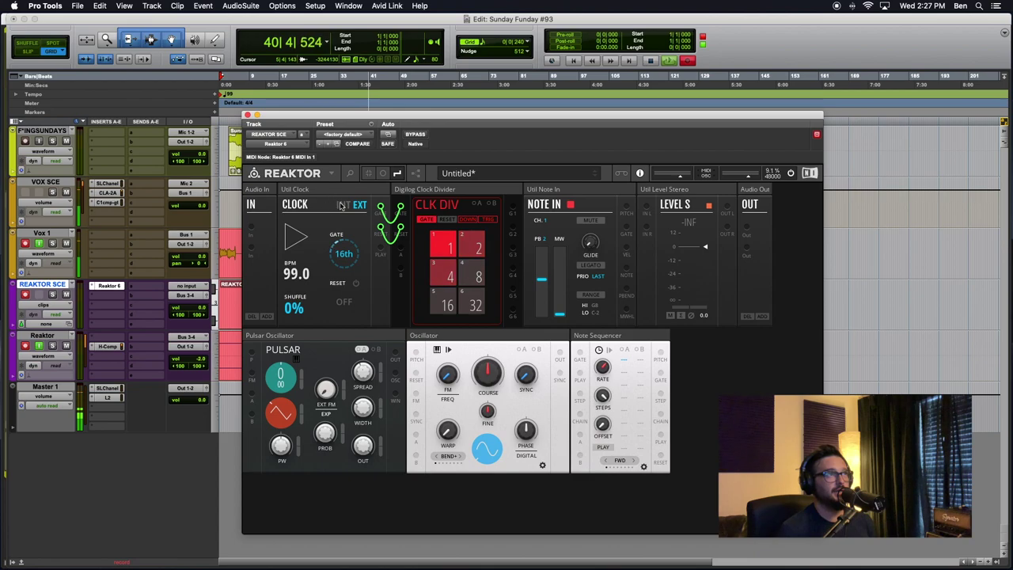
Step: Start the Clock on its internal source and wire the Clock Divider's first gate output to the Note Sequencer's gate input
click(342, 205)
click(298, 242)
scroll(290, 279, down, 5)
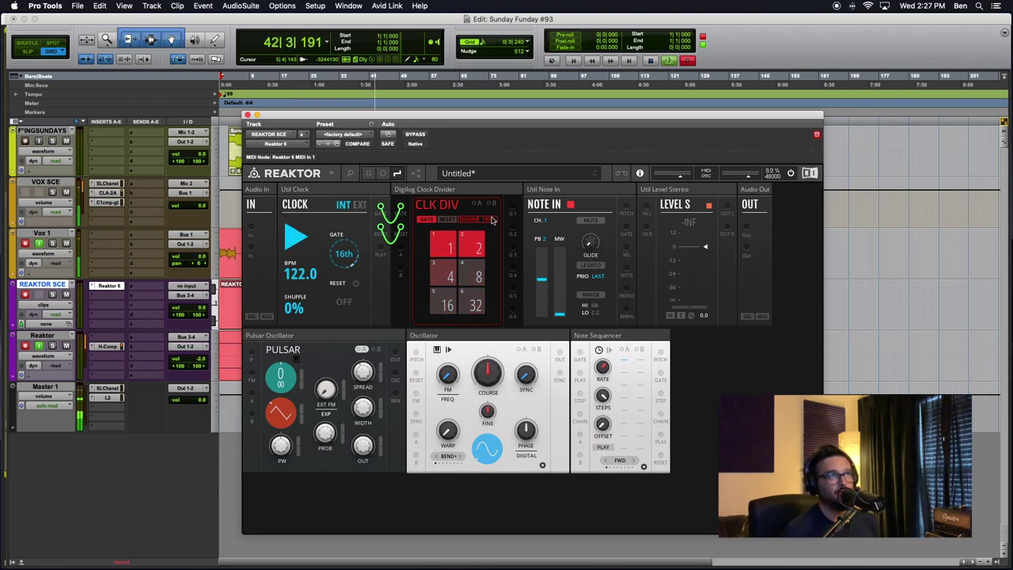
drag(513, 208, 560, 330)
drag(514, 208, 580, 354)
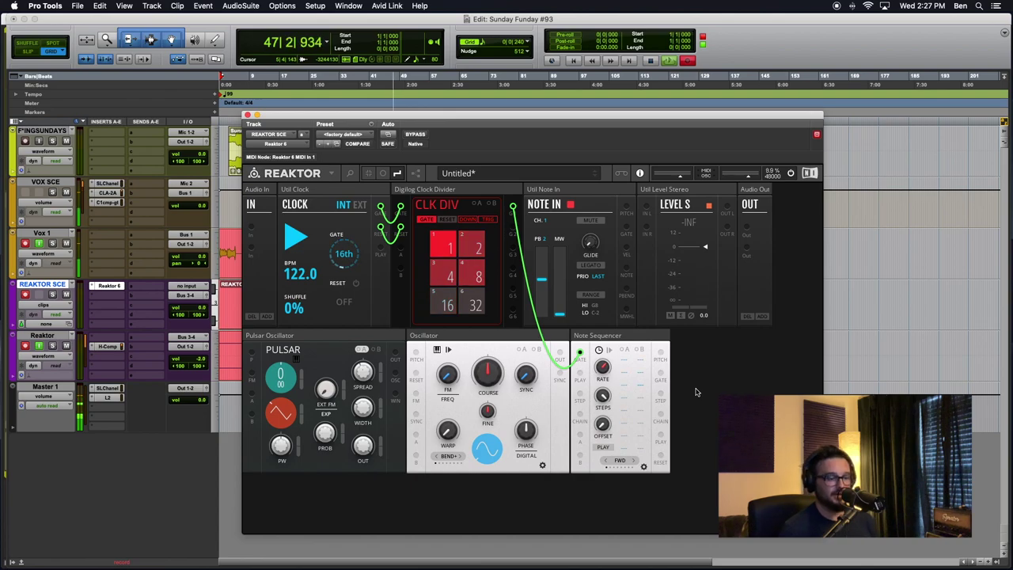
Step: Search for an envelope and add the Toy Box Free Pack MOD-Envelope after the Note Sequencer
double_click(696, 391)
text(Cloc)
key(BackSpace)
key(BackSpace)
key(BackSpace)
key(BackSpace)
text(Env)
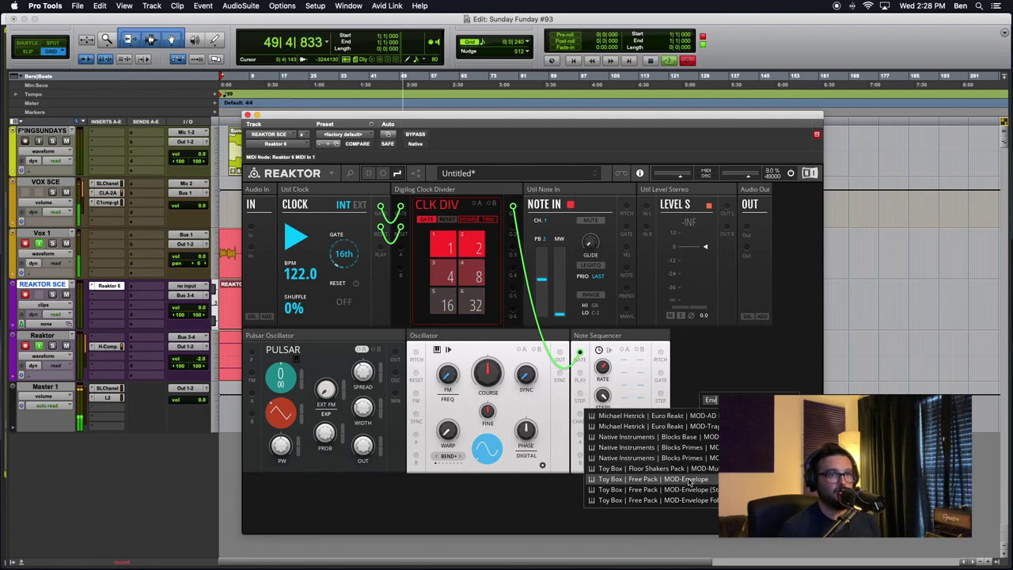
key(Return)
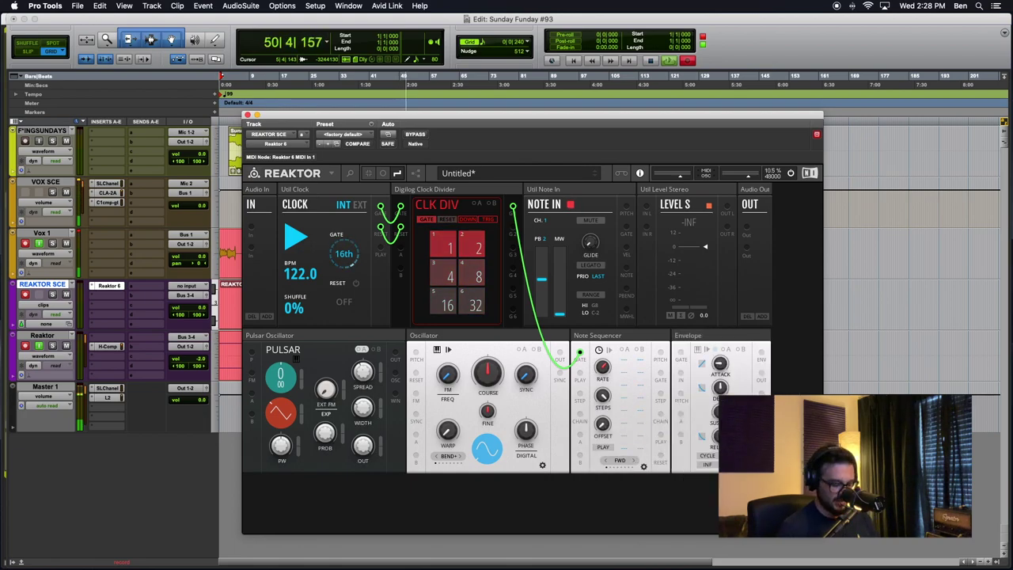
Step: Add the Toy Box Free Pack UTL-Dual VCA and move it with the Envelope into a new row below the oscillators
text(vca)
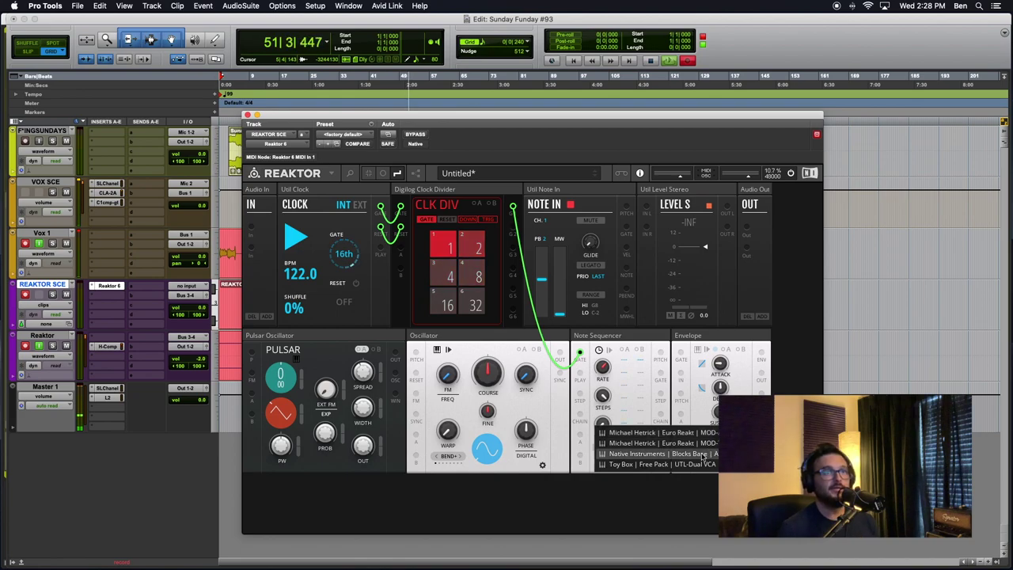
click(623, 465)
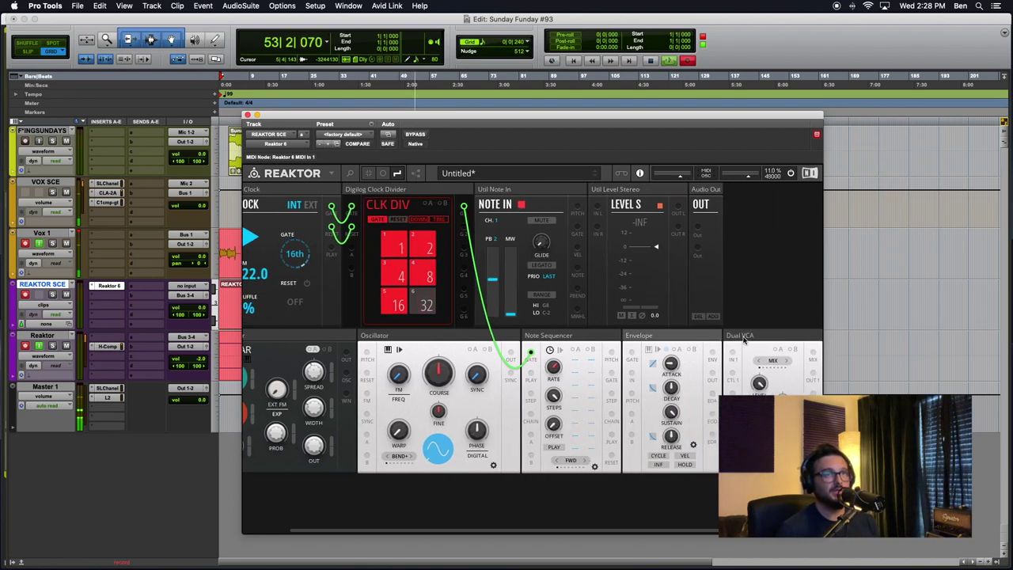
drag(685, 339, 330, 493)
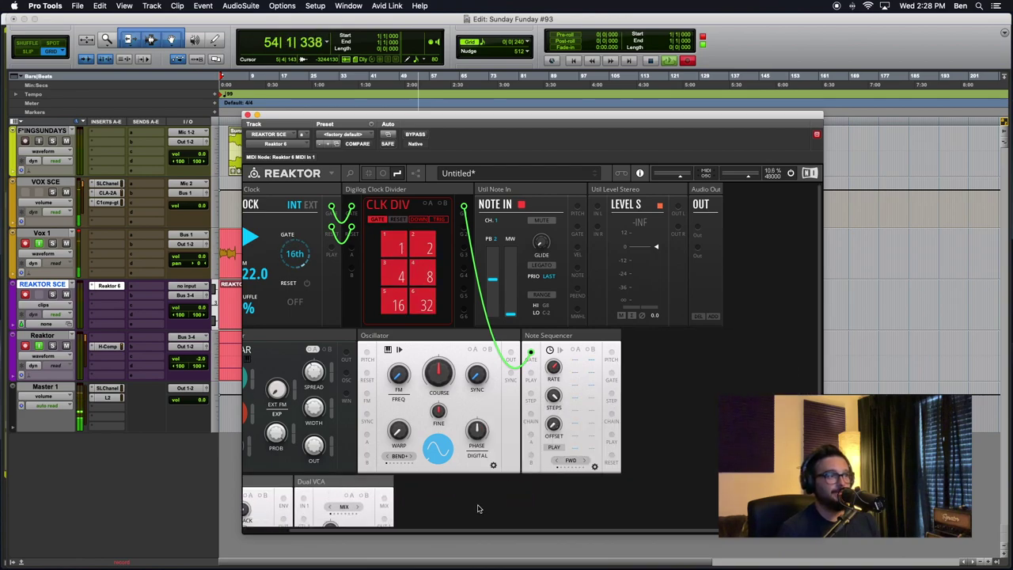
Step: Wire the Note Sequencer's gate output to the Envelope's gate, and the Envelope's ENV output to both Dual VCA control inputs in blue
scroll(480, 509, down, 3)
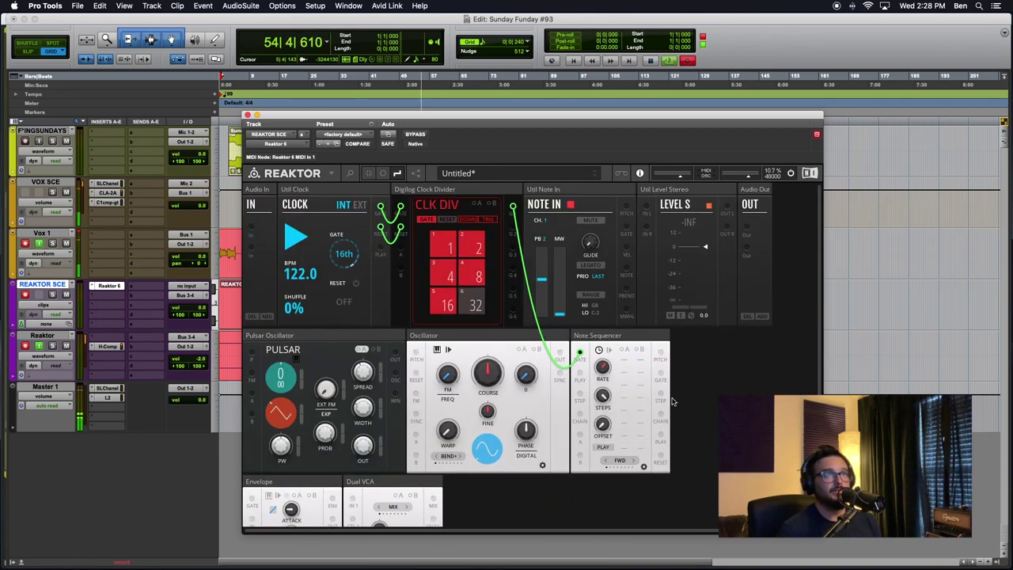
drag(661, 279, 251, 405)
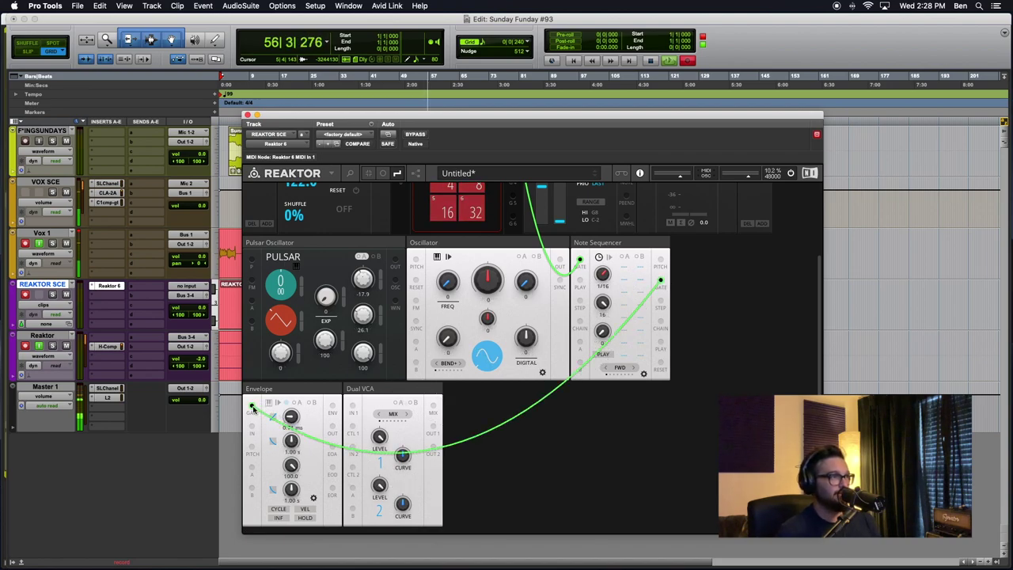
drag(331, 409, 354, 426)
right_click(348, 423)
mouse_move(392, 426)
click(436, 484)
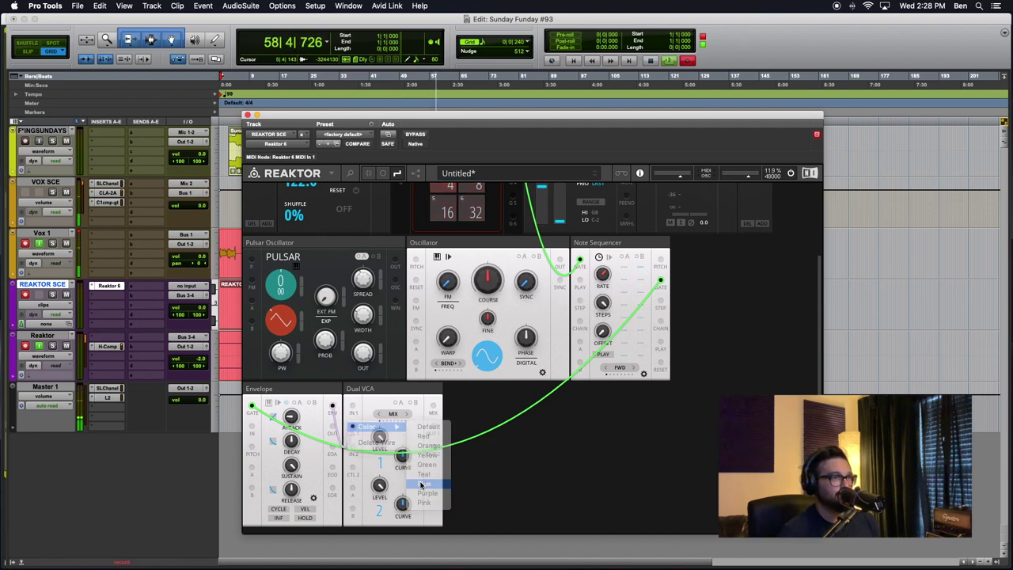
drag(348, 472, 353, 468)
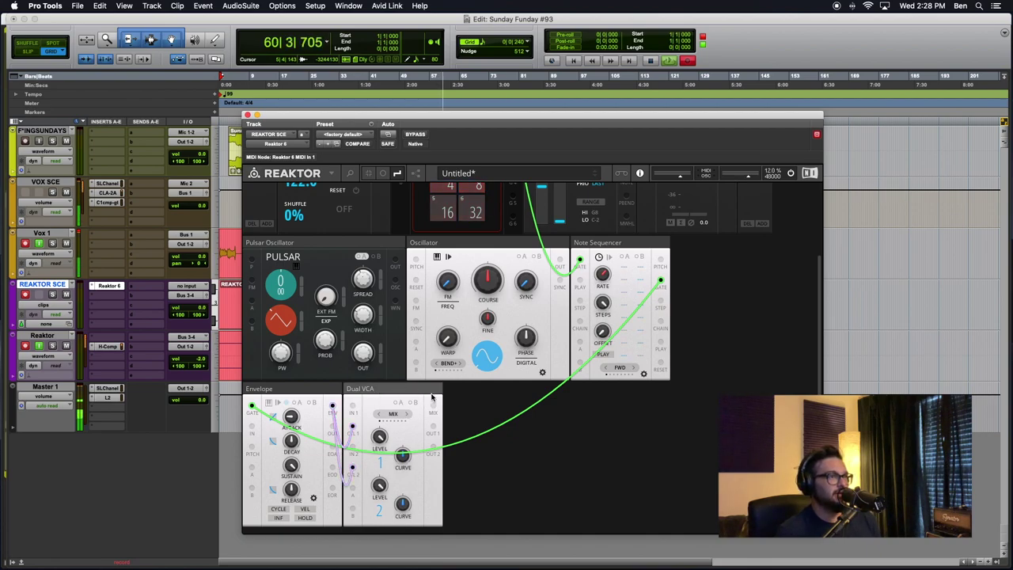
Step: Wire the Pulsar output to Dual VCA input 1 and the Toy Box Oscillator output to input 2, using purple wires
drag(394, 263, 353, 407)
right_click(353, 407)
mouse_move(383, 406)
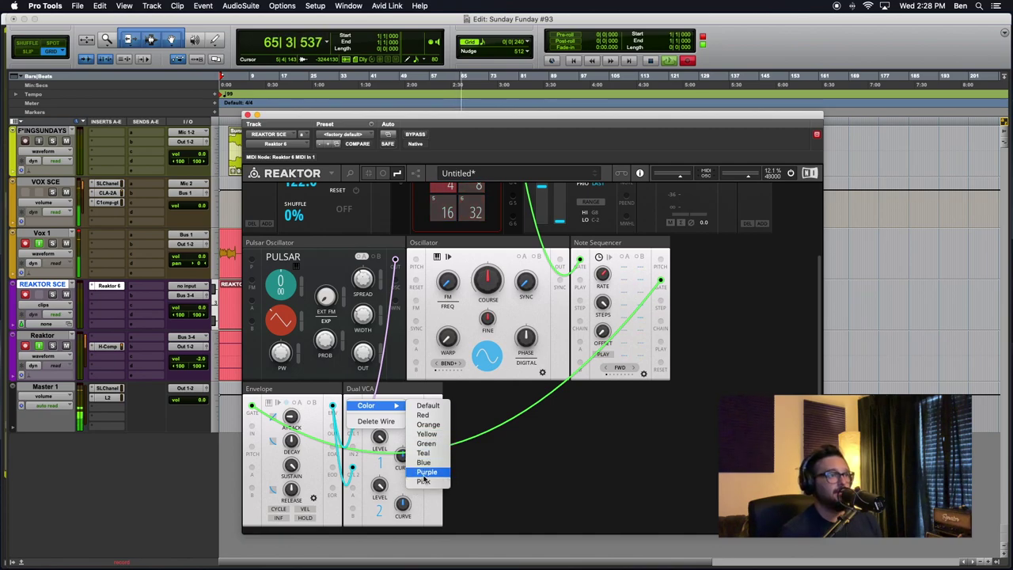
click(427, 471)
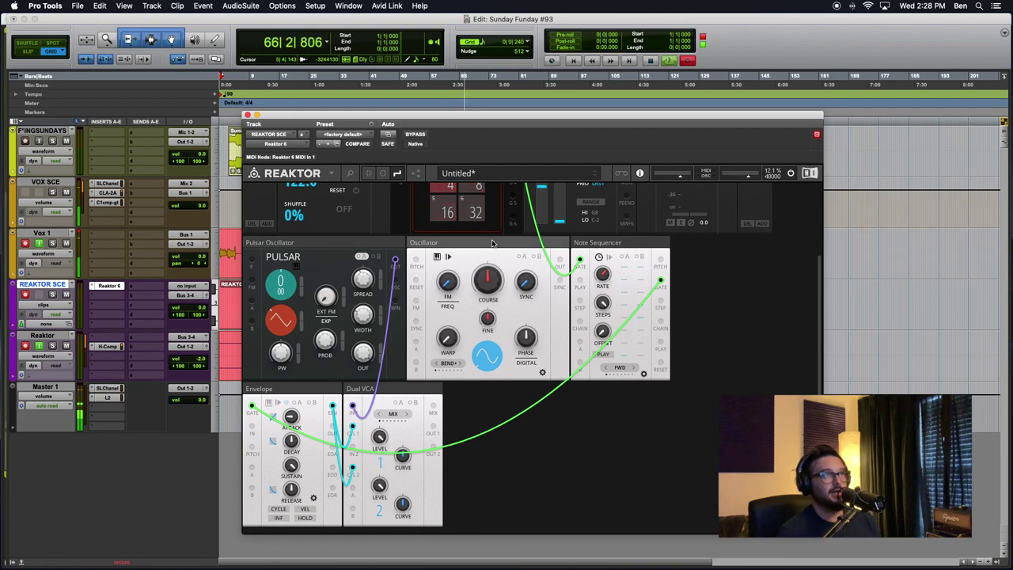
drag(533, 364, 353, 448)
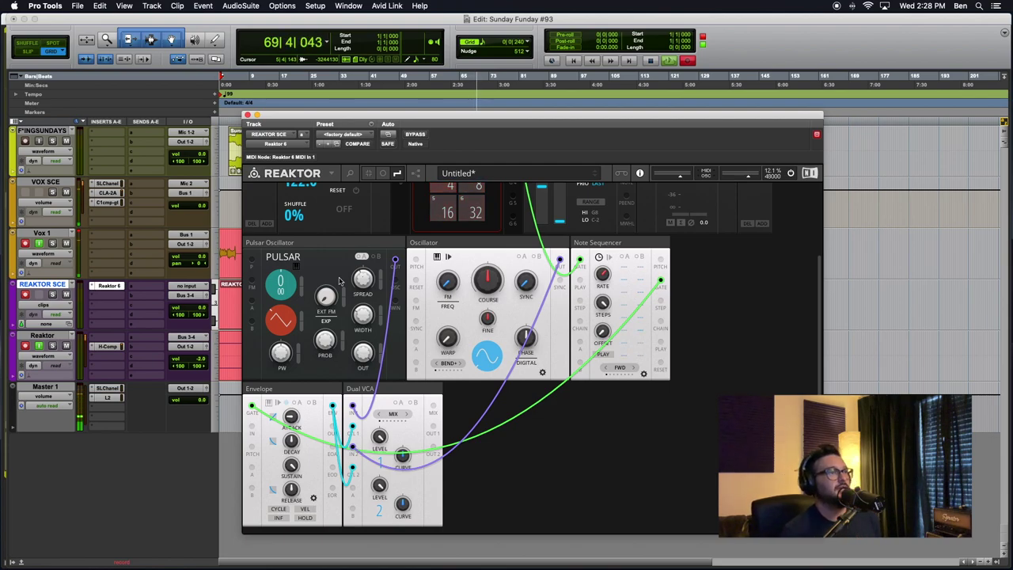
Step: Move the plugin window up, enlarge it until all block rows fit, and hide the patch wires
scroll(361, 443, up, 3)
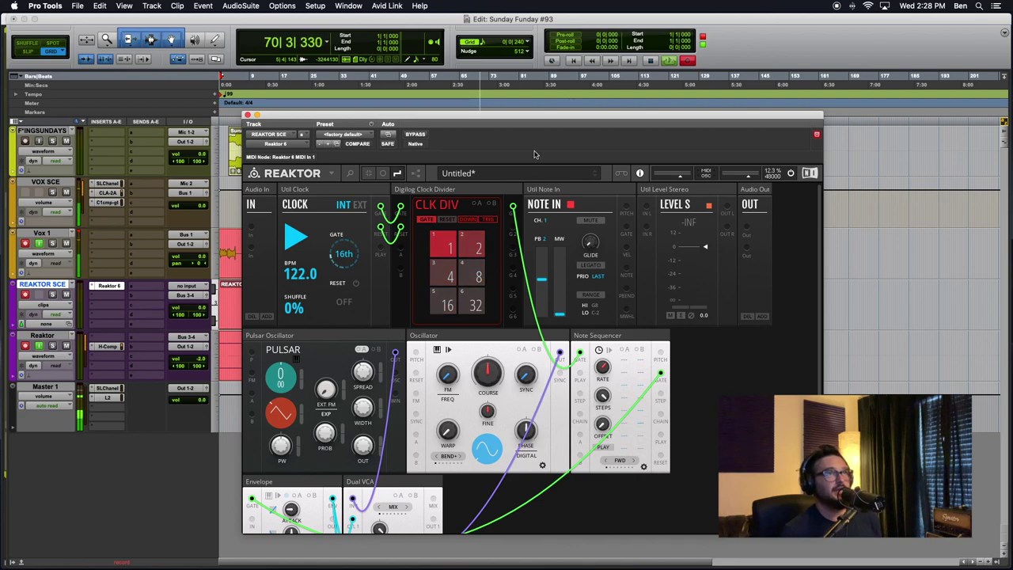
drag(502, 119, 485, 38)
drag(805, 451, 811, 554)
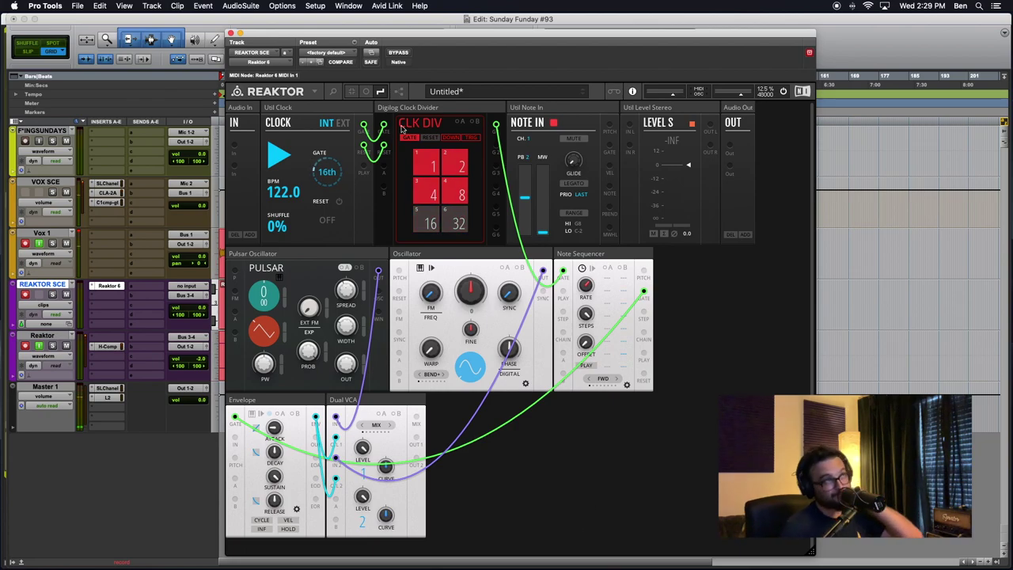
click(365, 91)
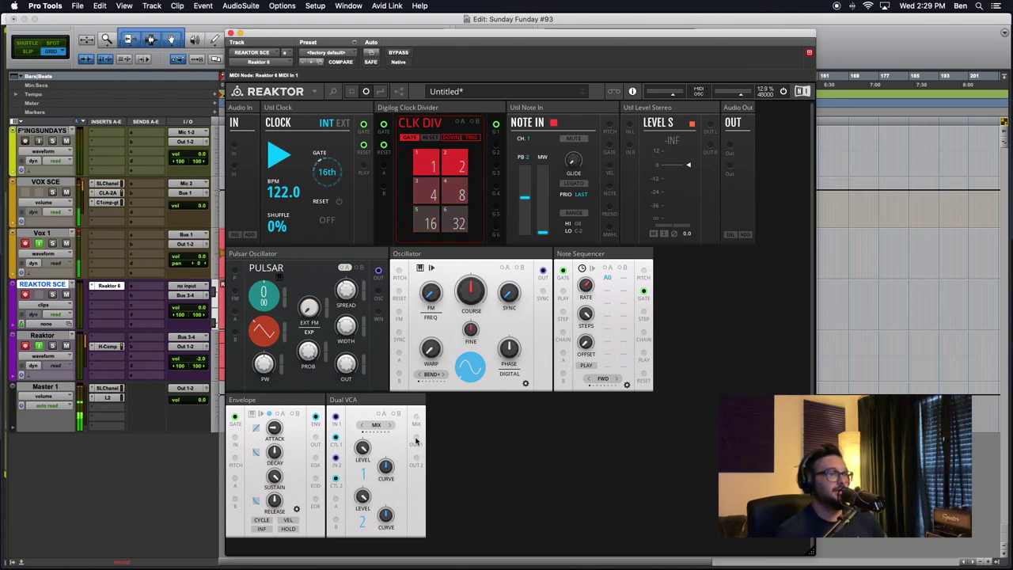
Step: Add a Toy Box Free Pack Mixer beside the Dual VCA and feed the VCA's output 1 into the Mixer's first channel
double_click(485, 451)
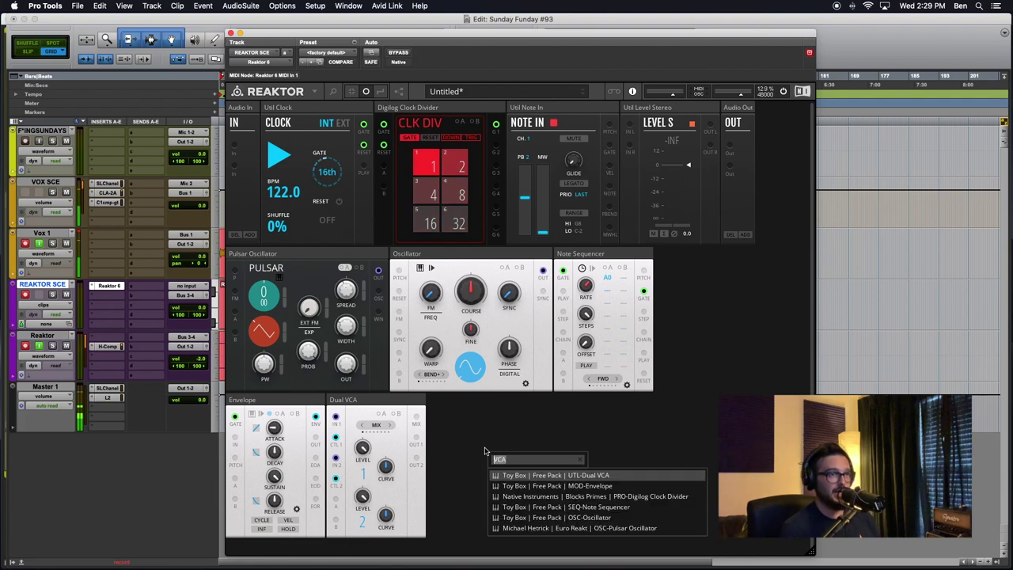
text(Mixer)
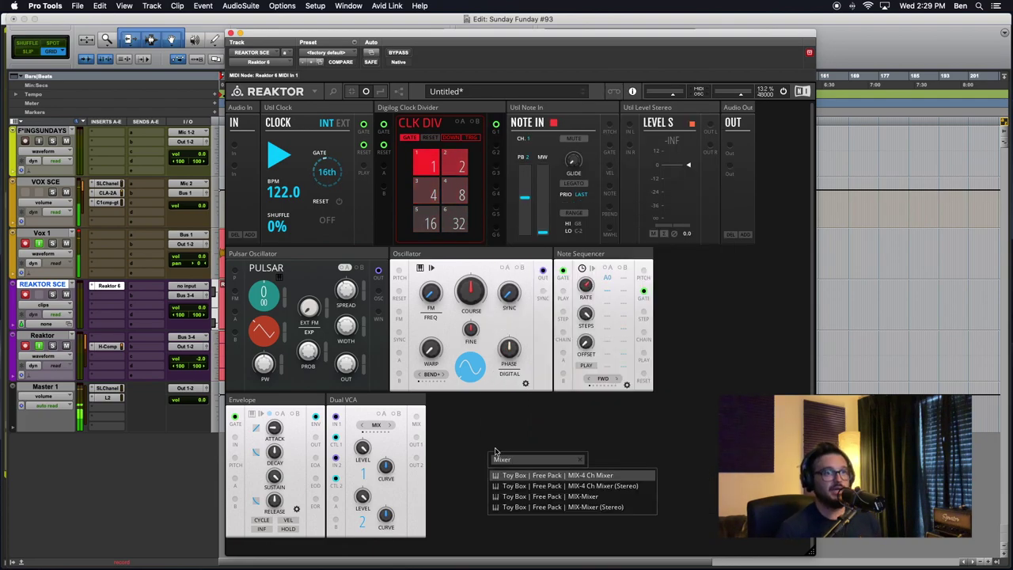
key(Return)
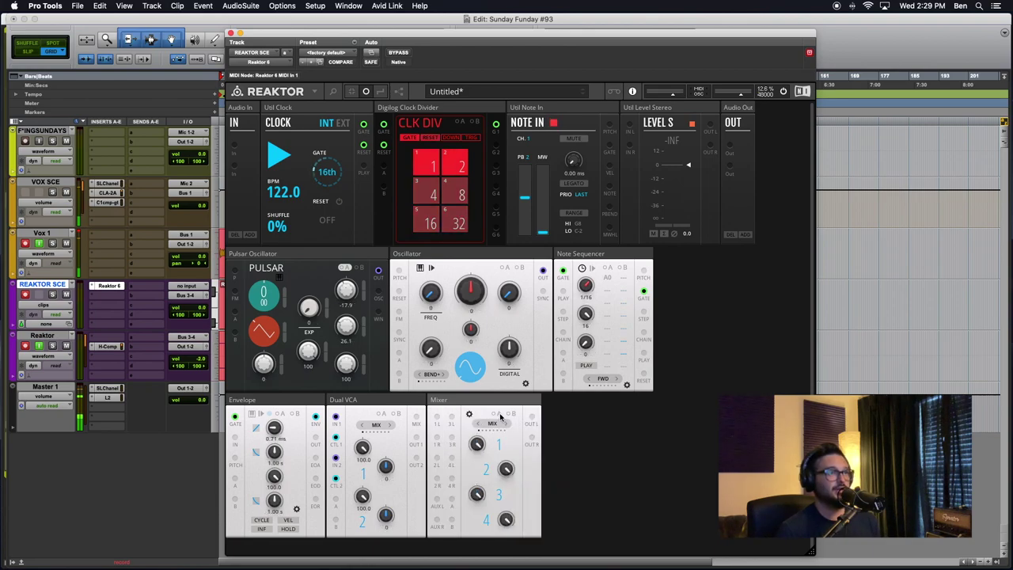
right_click(435, 414)
click(390, 456)
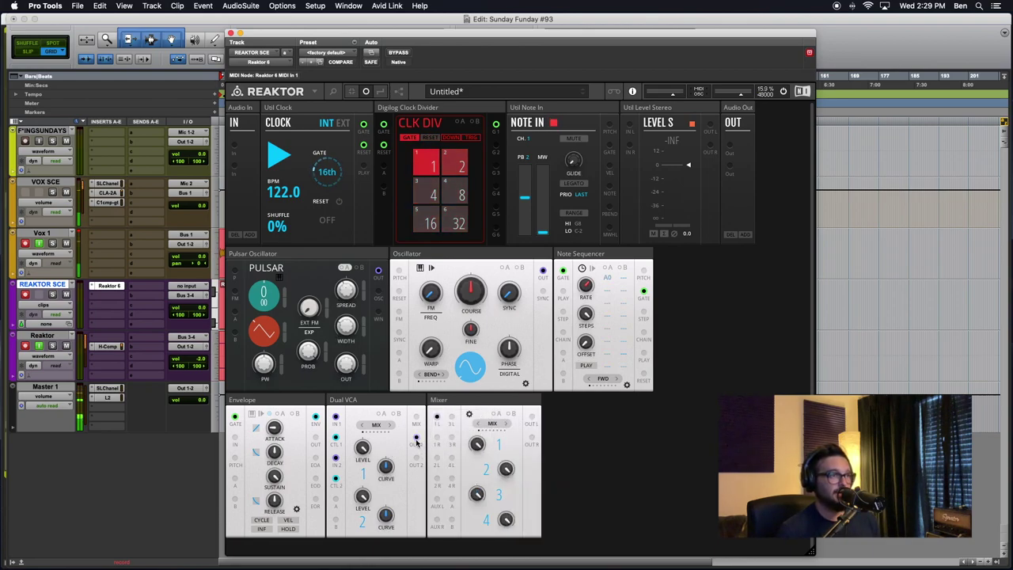
Step: Connect the Mixer's left and right outputs to the Level S inputs, and the Level S outputs to the Audio Out block
drag(531, 416, 629, 125)
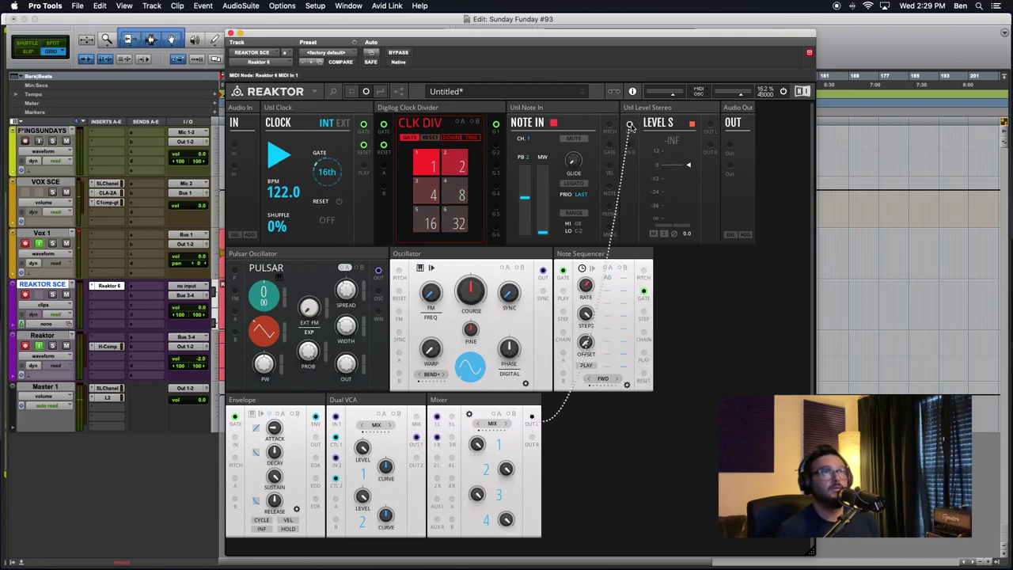
drag(532, 438, 630, 145)
drag(710, 124, 730, 145)
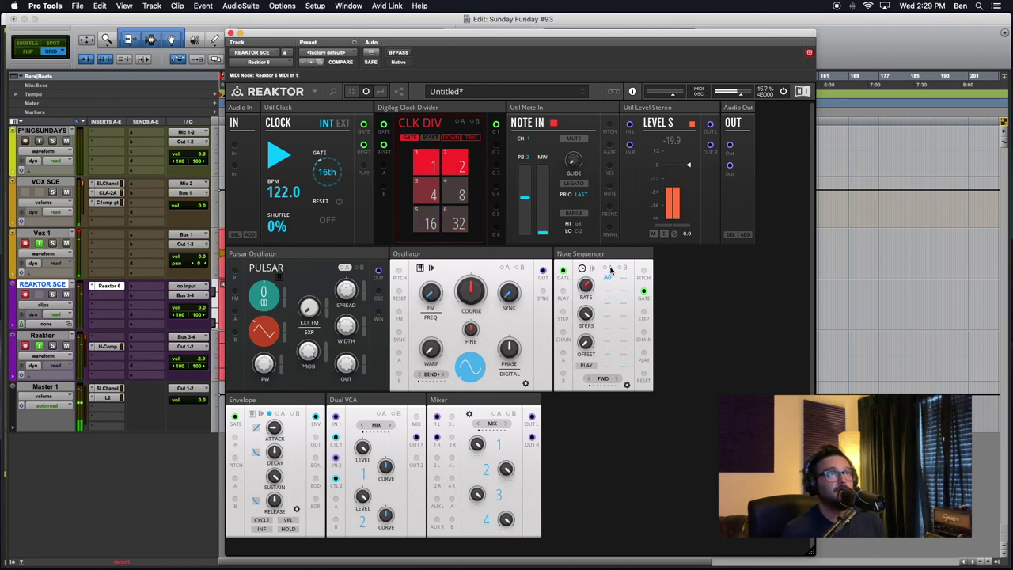
mouse_move(620, 289)
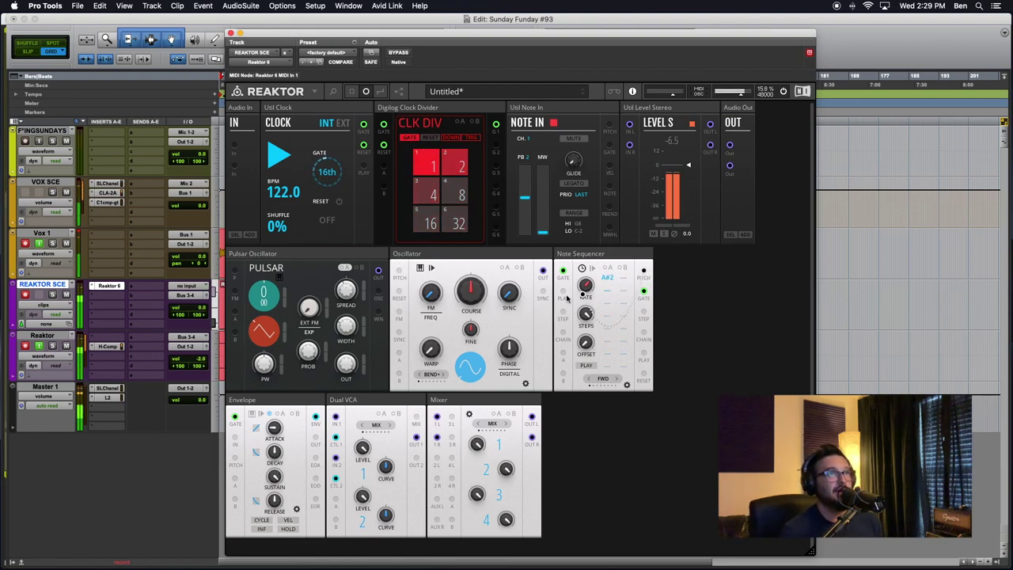
Step: Wire the Note Sequencer's pitch output to the pitch inputs of the Oscillator and the Pulsar, using red wires
drag(646, 273, 399, 272)
right_click(398, 272)
mouse_move(419, 271)
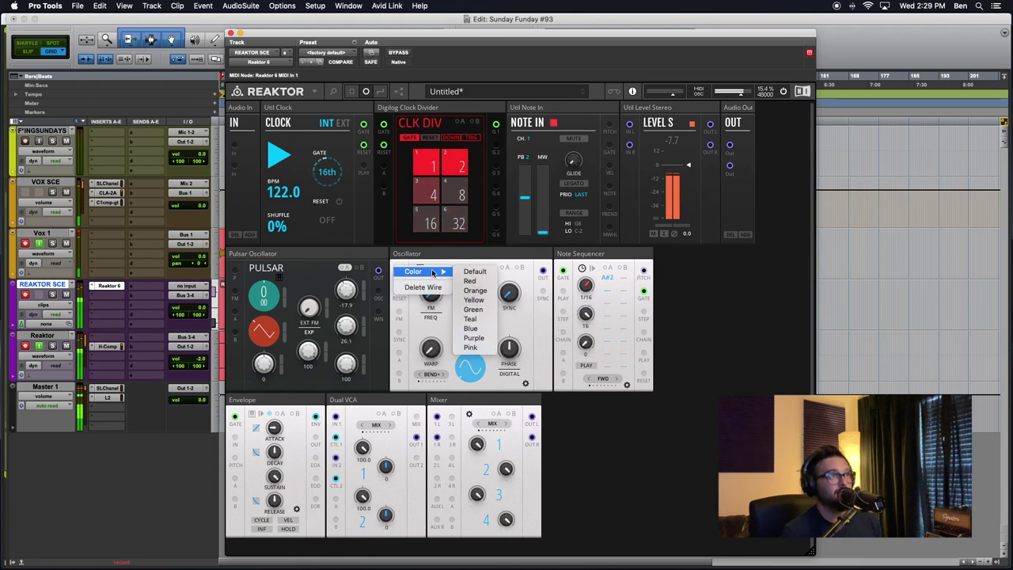
click(471, 281)
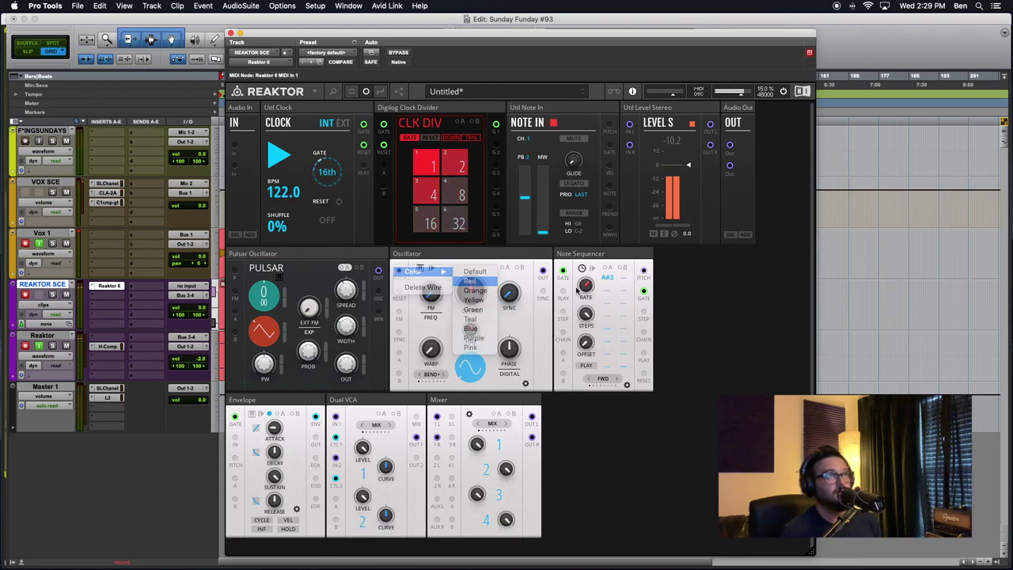
drag(644, 273, 235, 271)
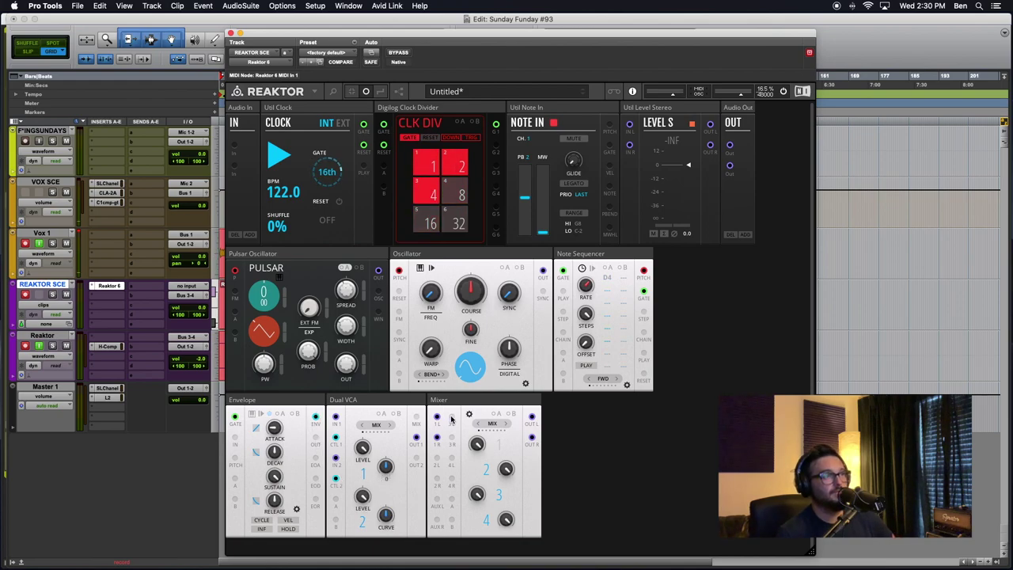
Step: Wire Dual VCA output 2 to the Mixer's second channel in purple, set channel 2's level to 83.0 and adjust channel 1's level
drag(417, 458, 431, 461)
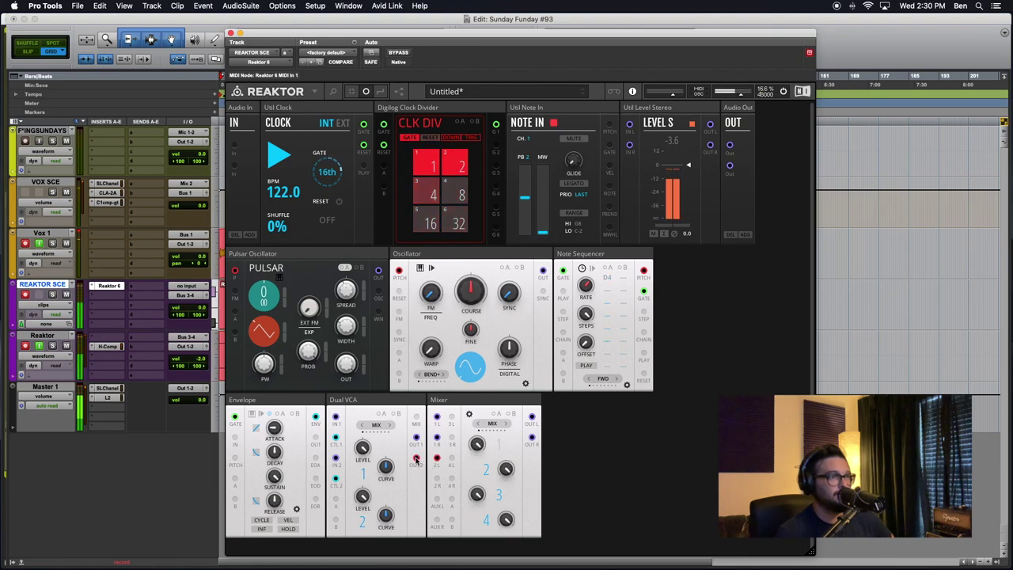
right_click(436, 459)
mouse_move(441, 460)
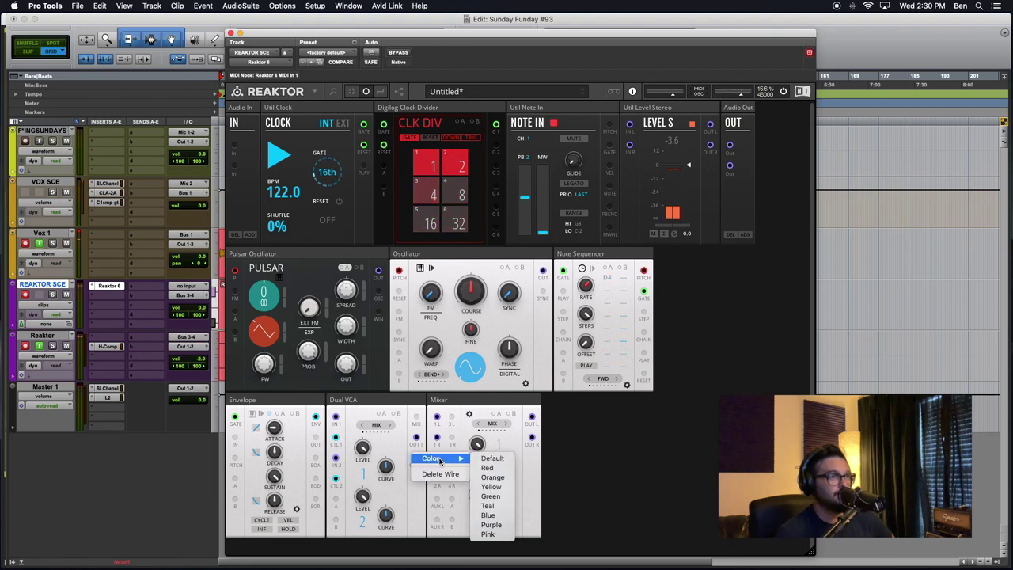
click(491, 525)
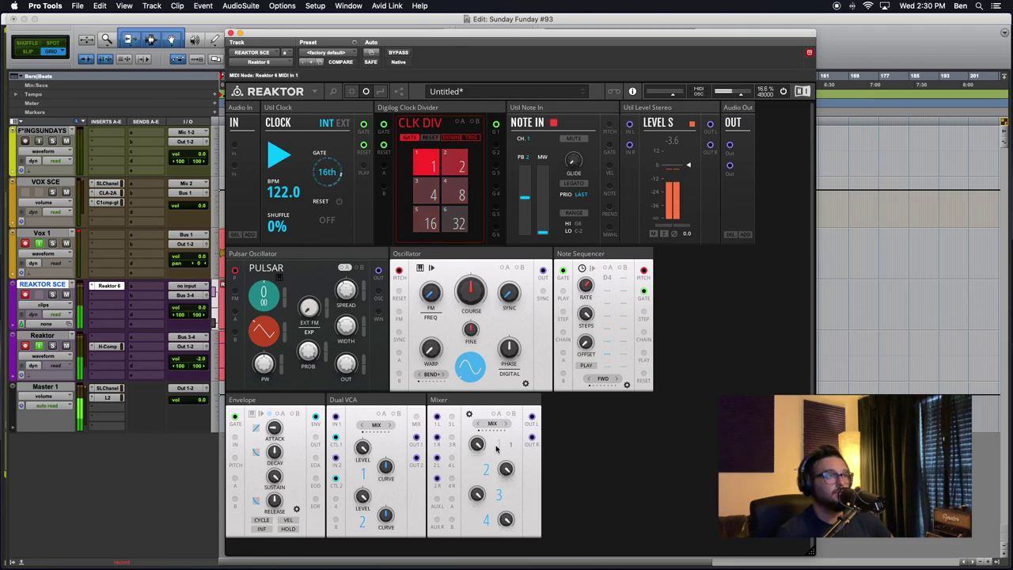
drag(505, 471, 501, 496)
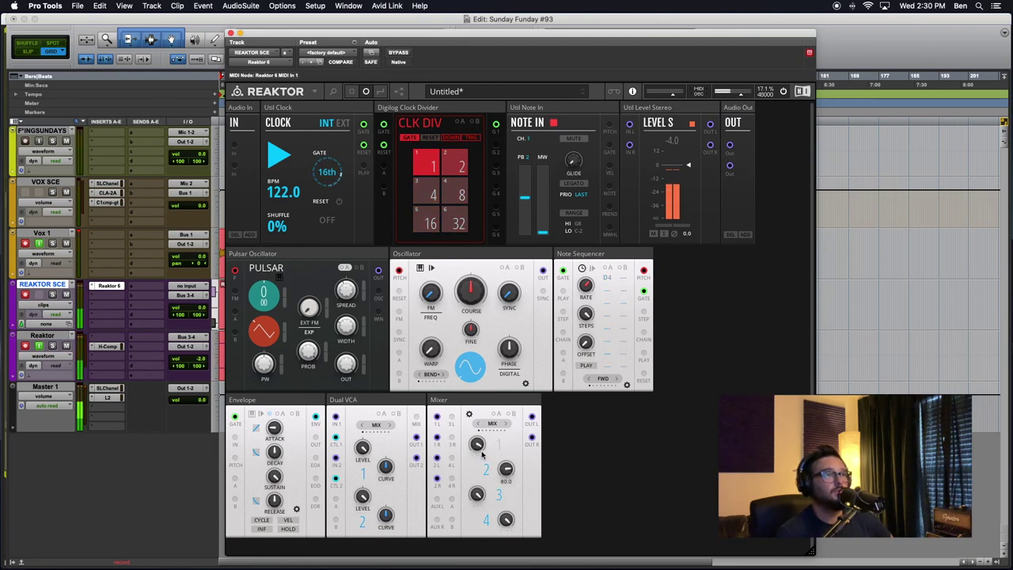
drag(480, 451, 482, 465)
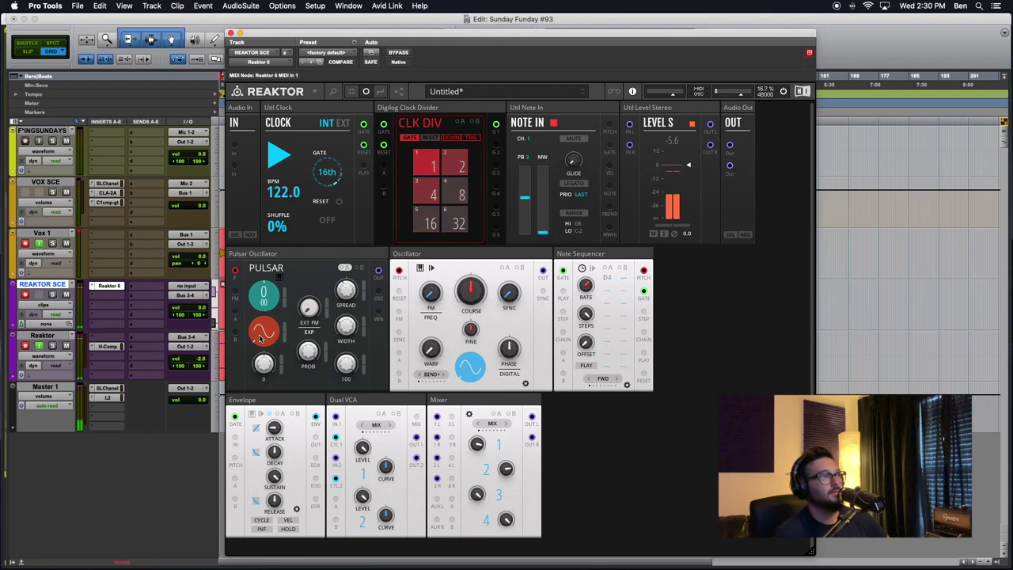
Step: Retune the Pulsar oscillator's pitch to 7 semitones
drag(260, 295, 260, 300)
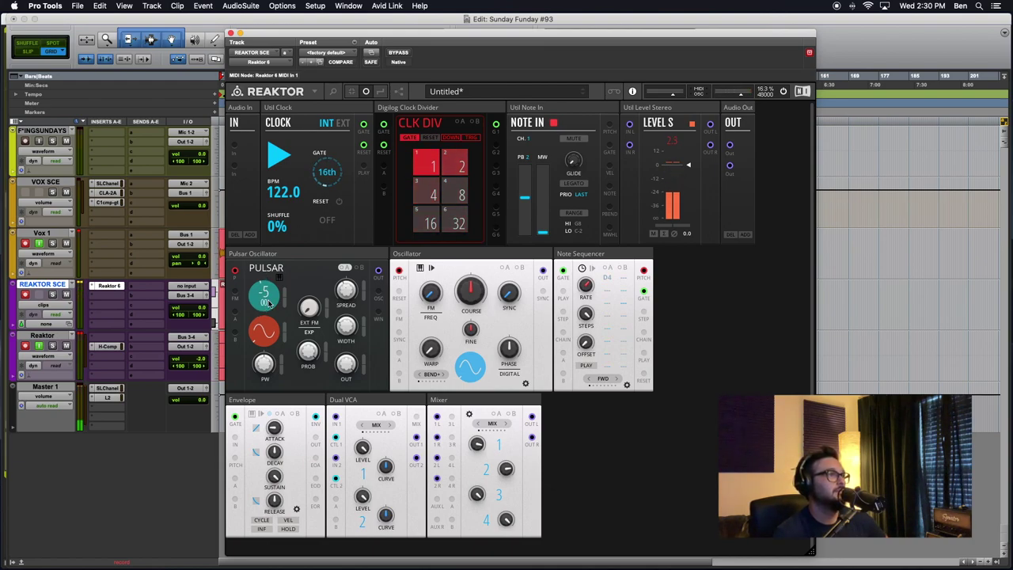
drag(264, 291, 272, 203)
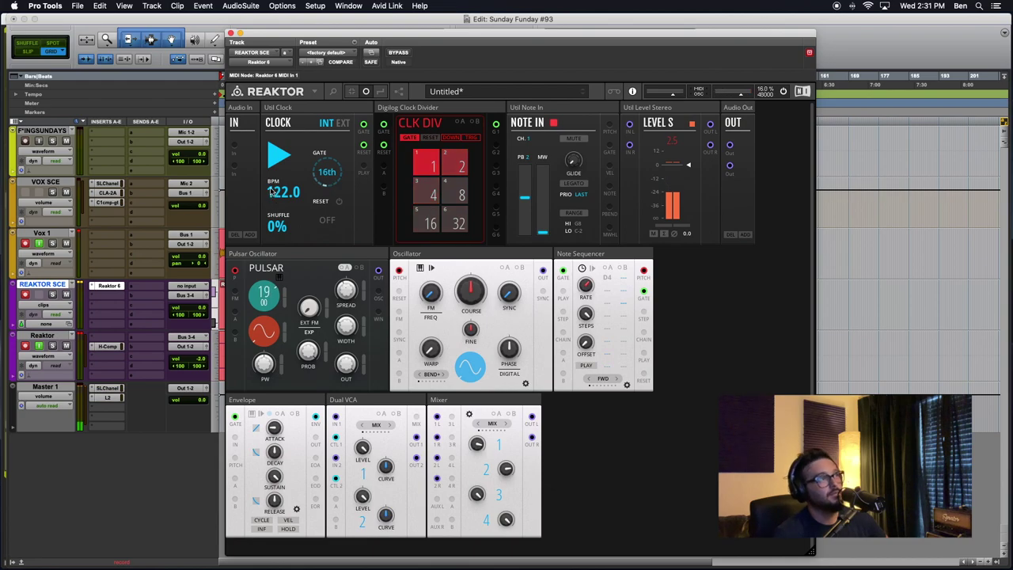
drag(265, 192, 266, 222)
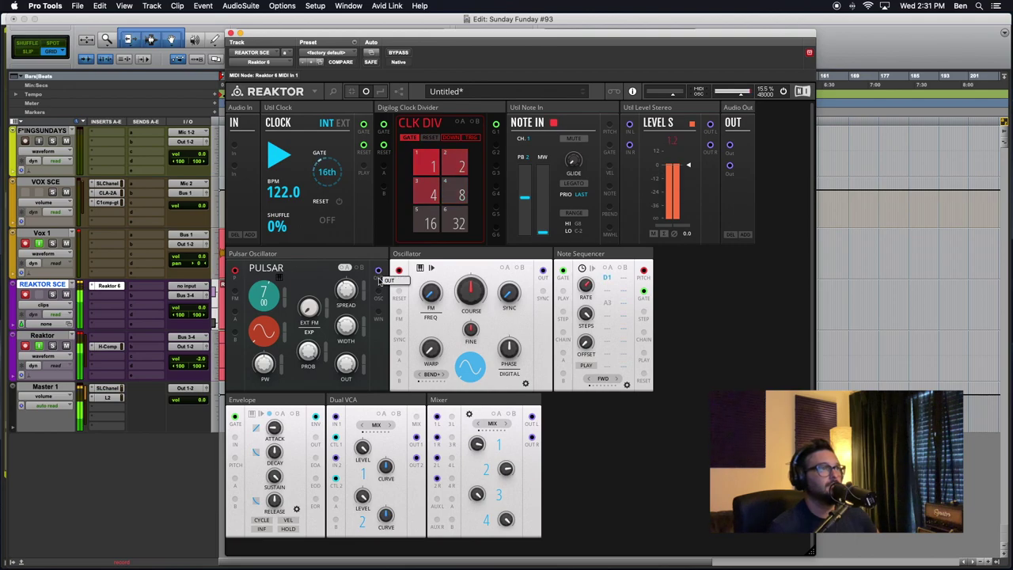
mouse_move(265, 255)
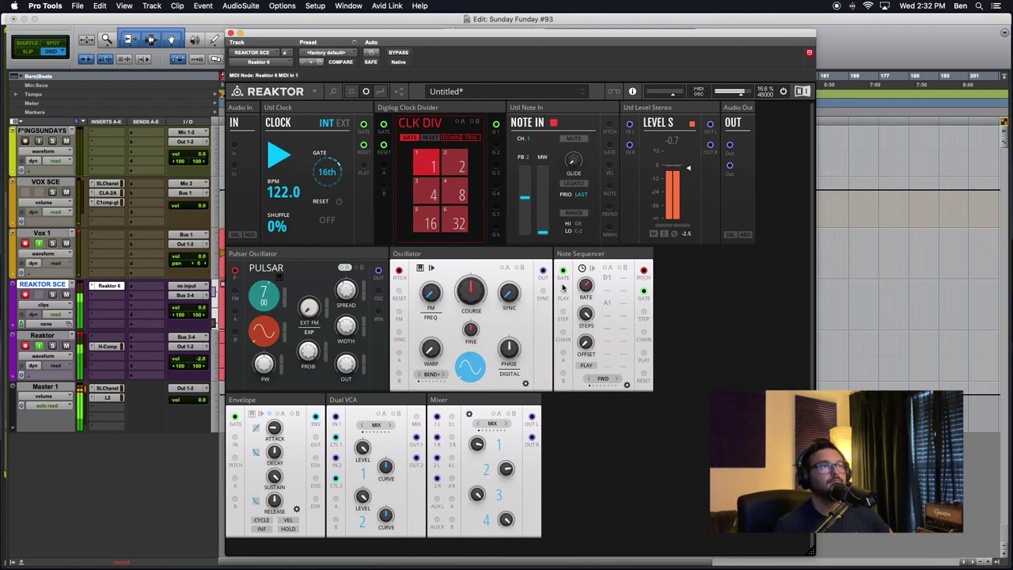
Step: Cross-modulate the oscillators by wiring the Oscillator's output to the Pulsar's FM input in blue and the Pulsar's OSC output to the Oscillator's FM input
drag(541, 271, 235, 293)
right_click(235, 295)
mouse_move(273, 293)
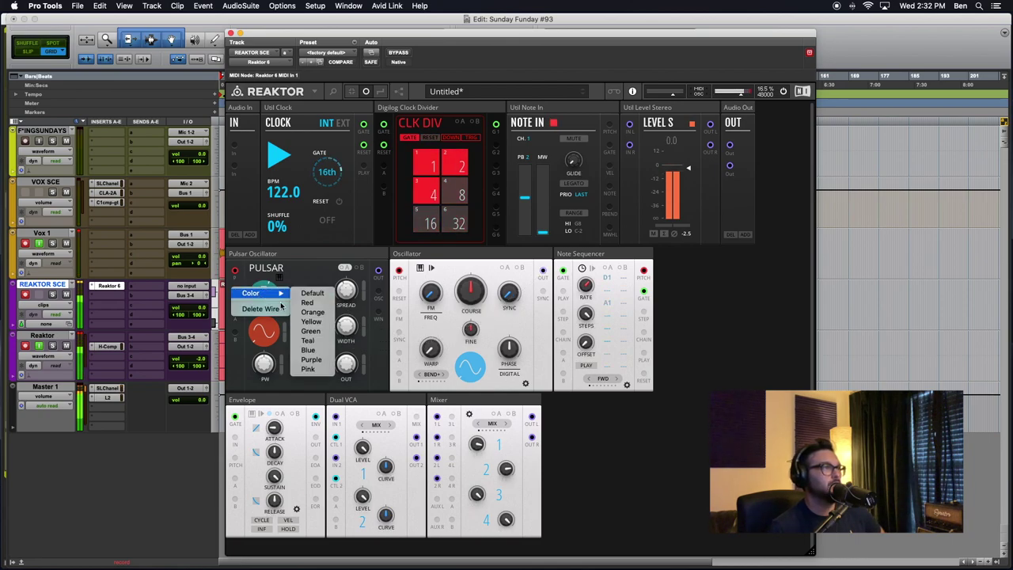
click(320, 349)
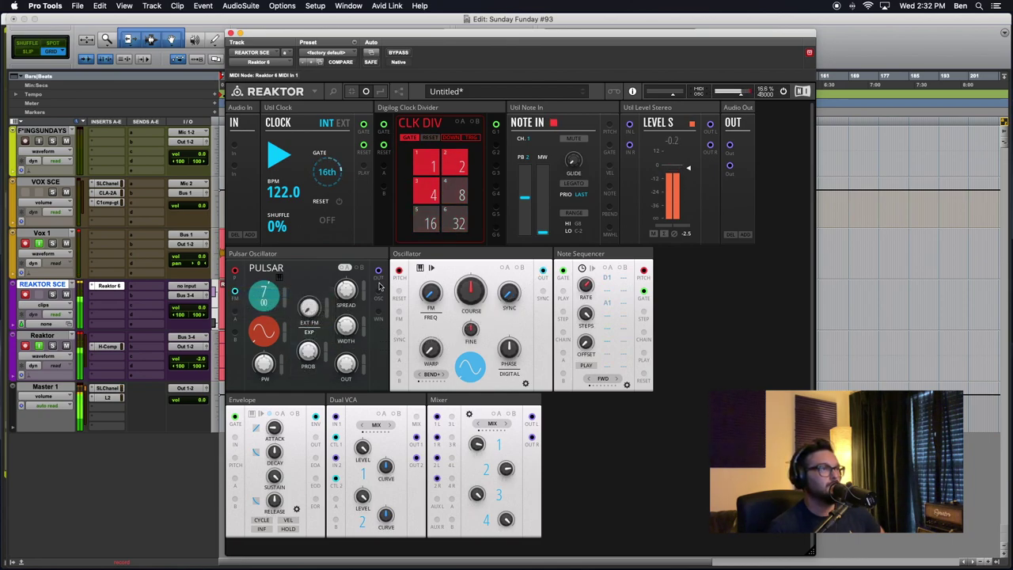
drag(378, 291, 422, 274)
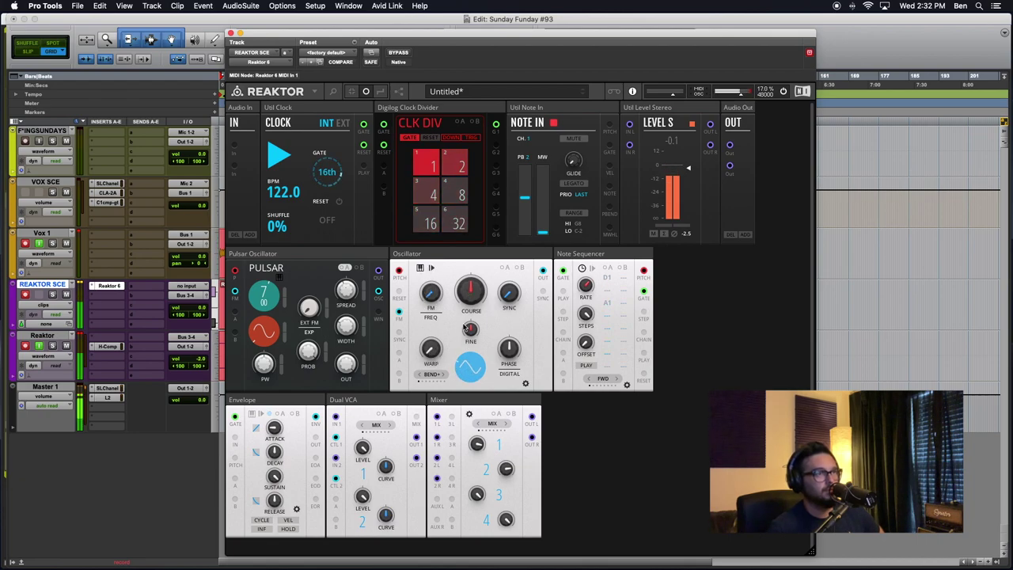
Step: Adjust the Oscillator's warp amount and the Pulsar's window width
drag(434, 358, 411, 342)
drag(403, 388, 400, 400)
drag(345, 335, 339, 328)
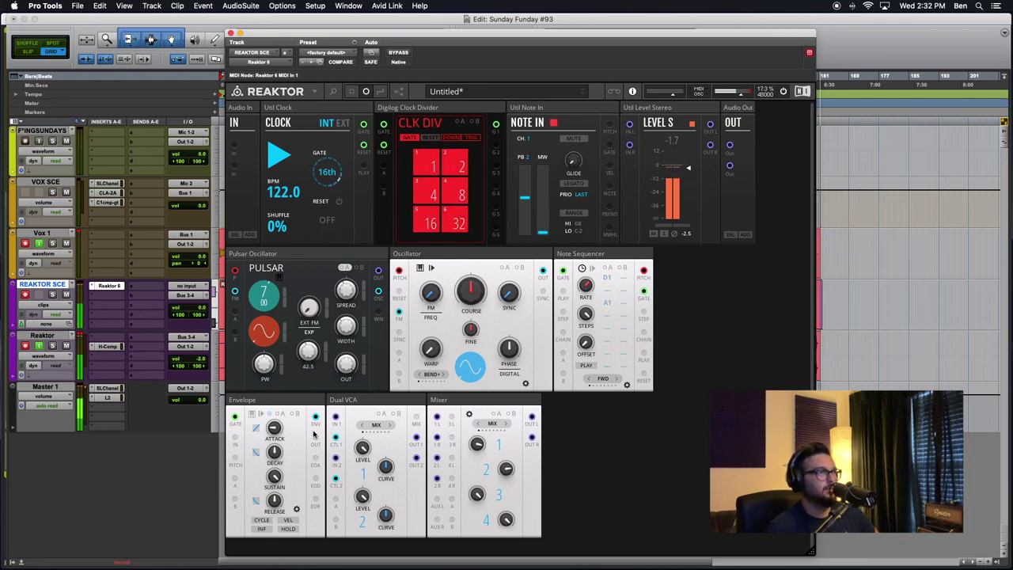
Step: Set the Pulsar's probability to about 44.9
mouse_move(310, 359)
drag(310, 358, 303, 399)
drag(317, 358, 307, 354)
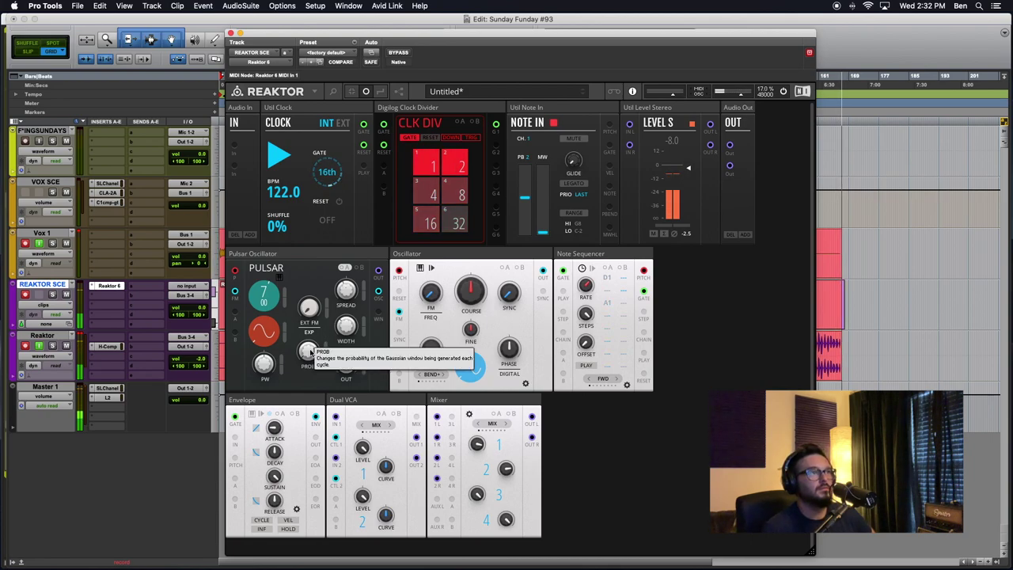
drag(307, 351, 311, 318)
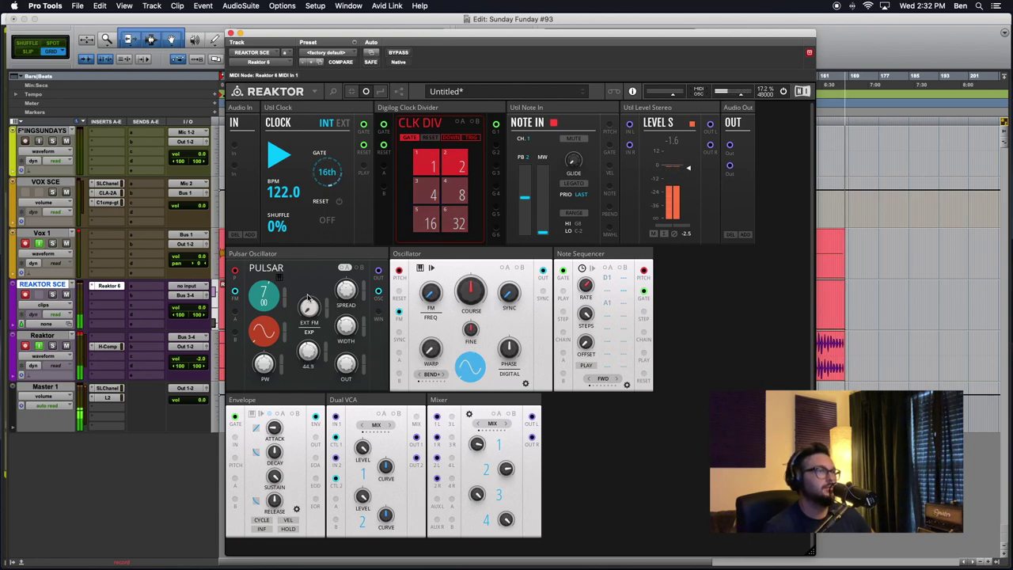
drag(349, 257, 340, 206)
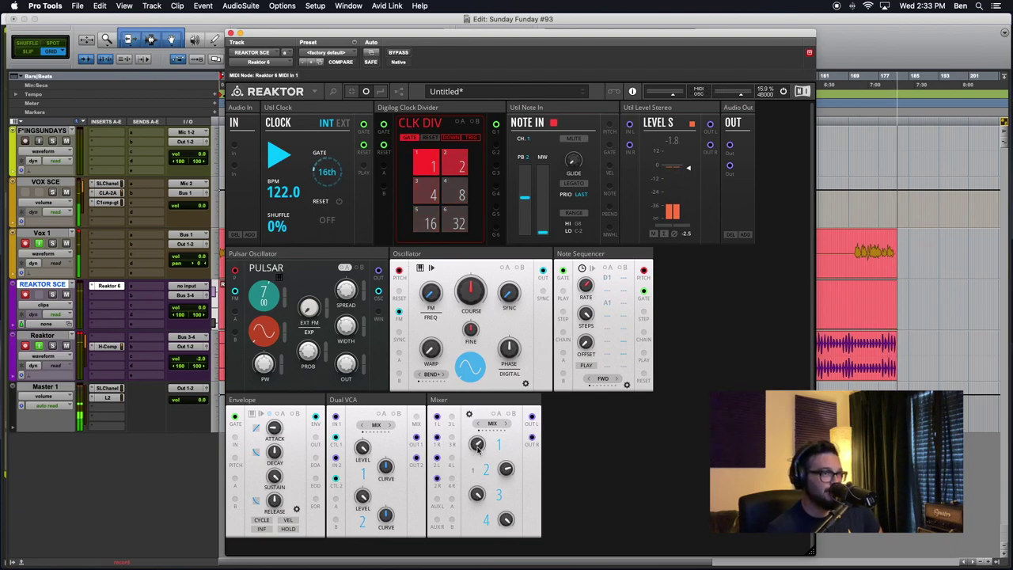
Step: Set the Clock's gate rate to 32th and the first two notes in the Note Sequencer's second column to A1 and C#3
drag(317, 172, 319, 150)
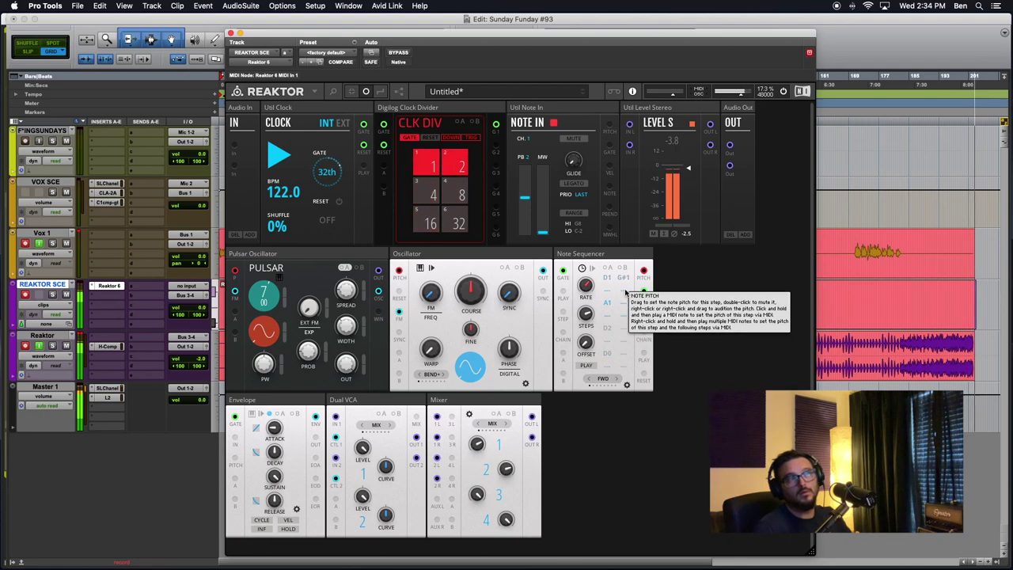
drag(625, 296, 625, 289)
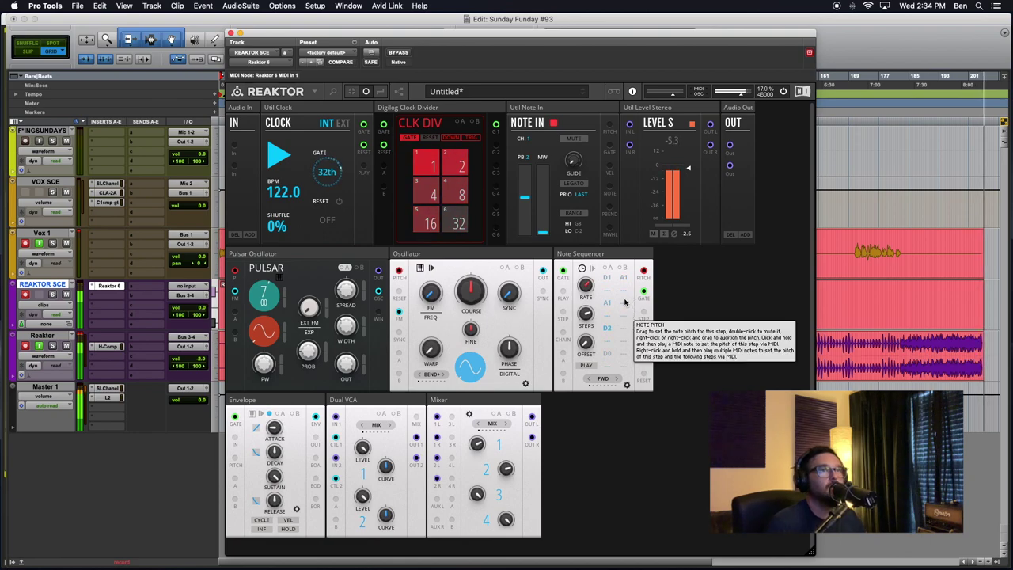
drag(623, 304, 629, 283)
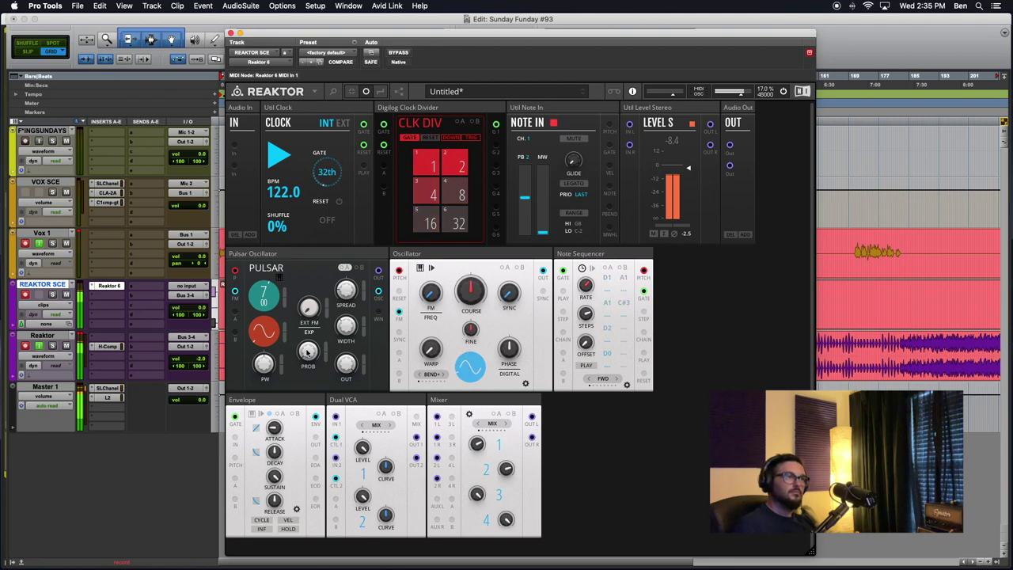
Step: Fine-tune the Pulsar's sound by adjusting its probability, width and spread
drag(331, 320, 303, 322)
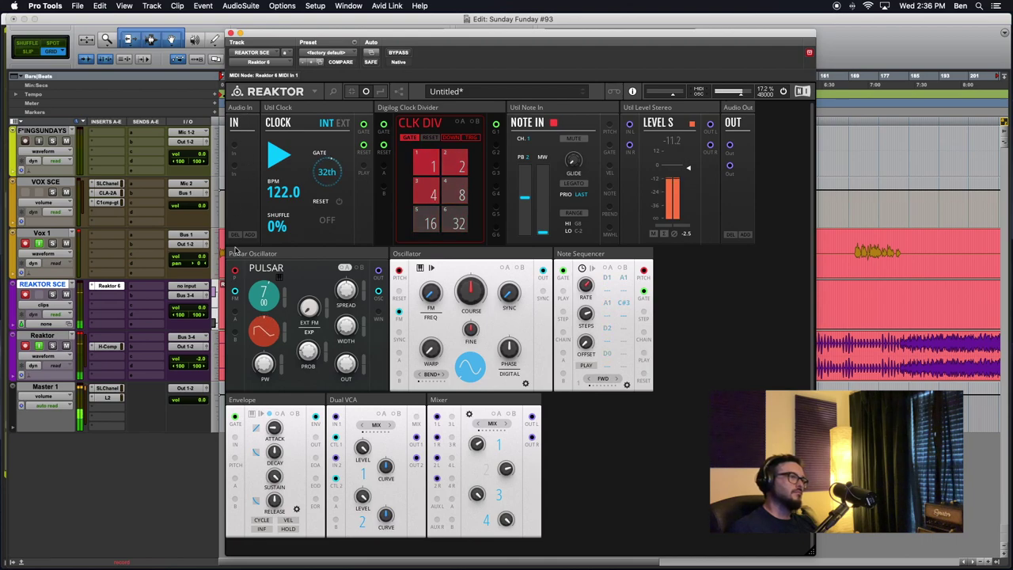
click(147, 335)
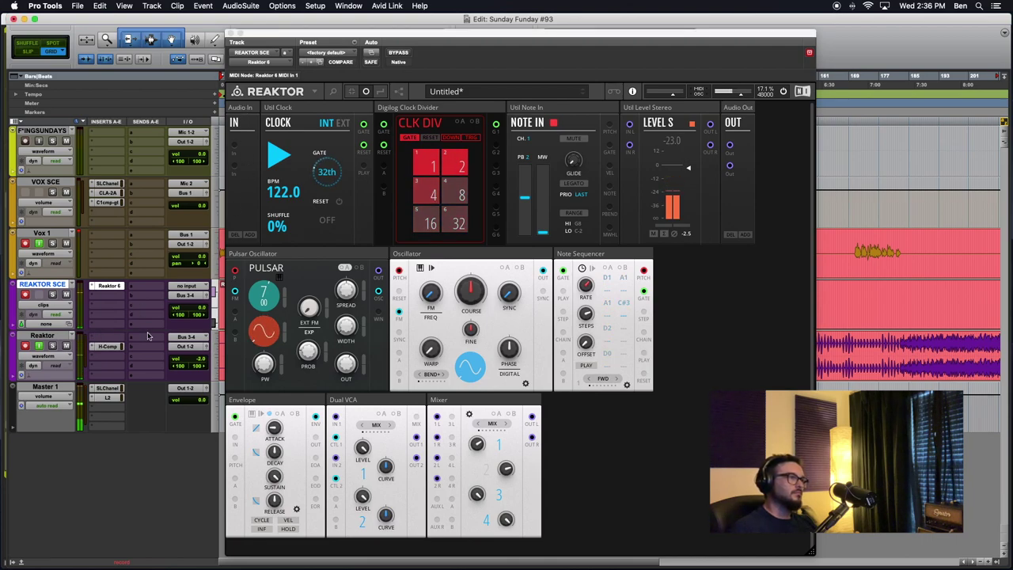
click(308, 333)
click(347, 324)
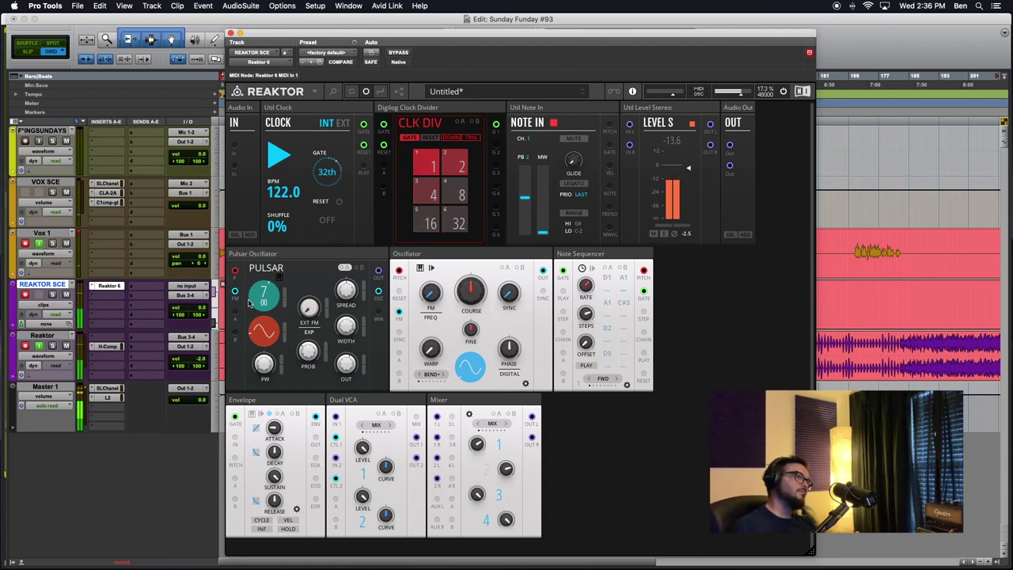
drag(308, 358, 308, 350)
click(348, 293)
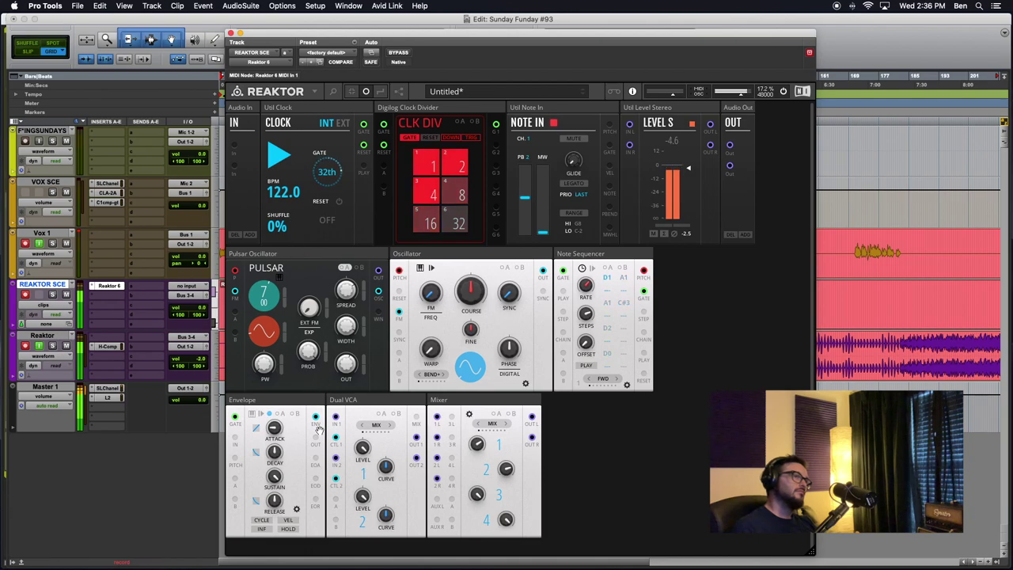
Step: Vary the Pulsar's probability, spread and output gain, and rework its window width
mouse_move(306, 360)
drag(305, 364, 254, 325)
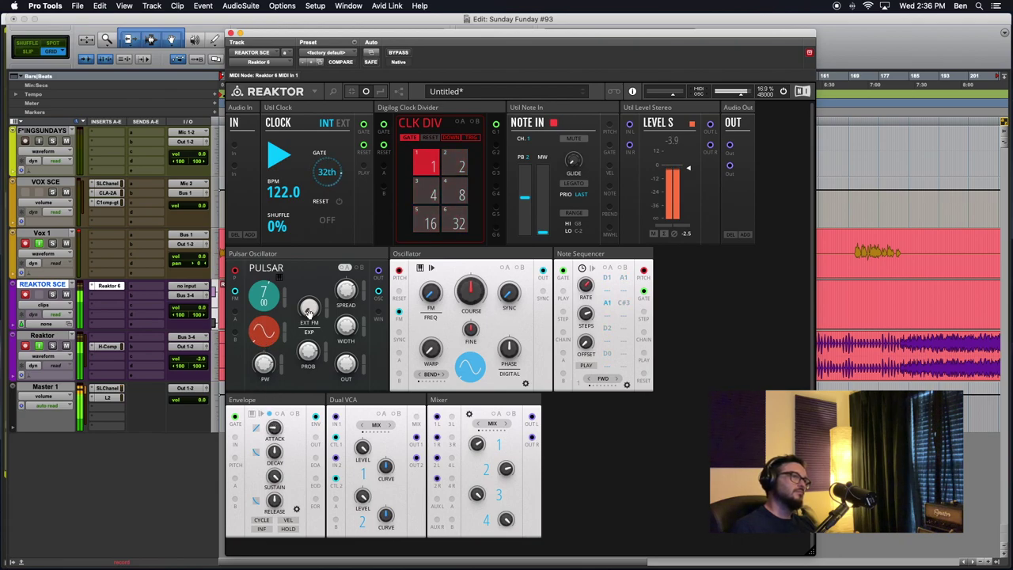
drag(348, 297, 348, 325)
drag(344, 388, 344, 393)
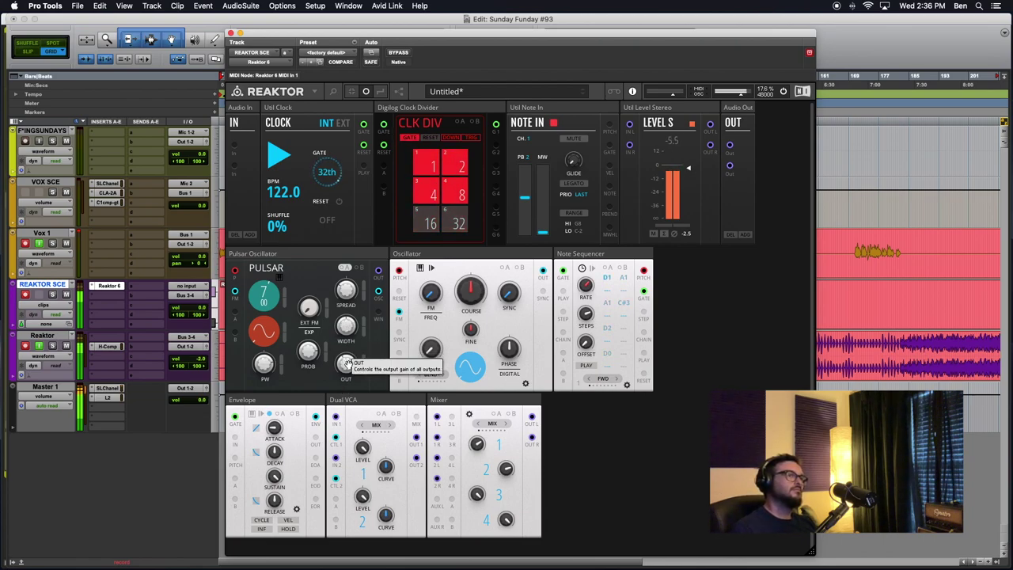
mouse_move(344, 361)
mouse_down()
mouse_move(351, 385)
mouse_move(346, 363)
mouse_up()
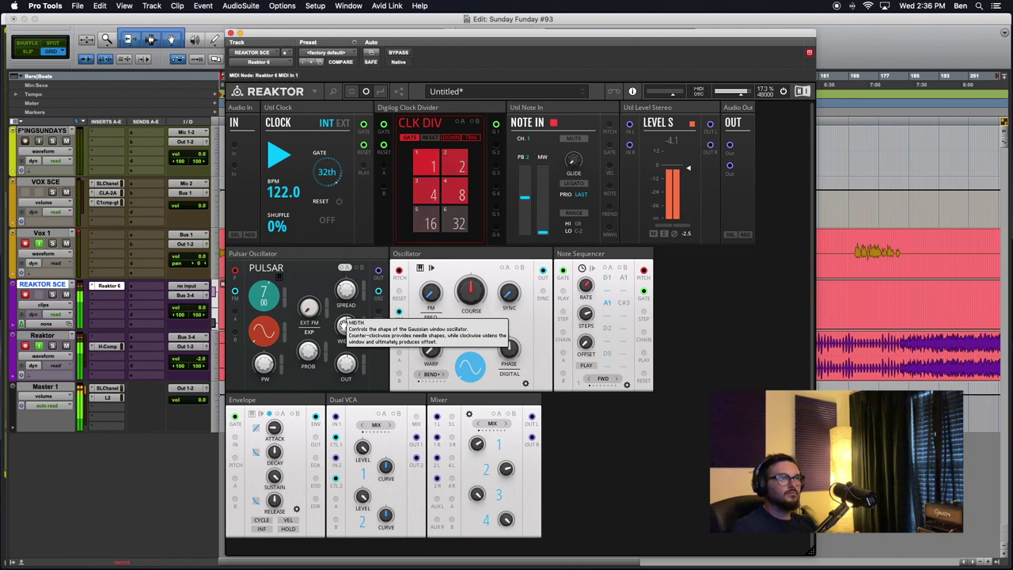
mouse_move(343, 327)
drag(344, 329, 311, 361)
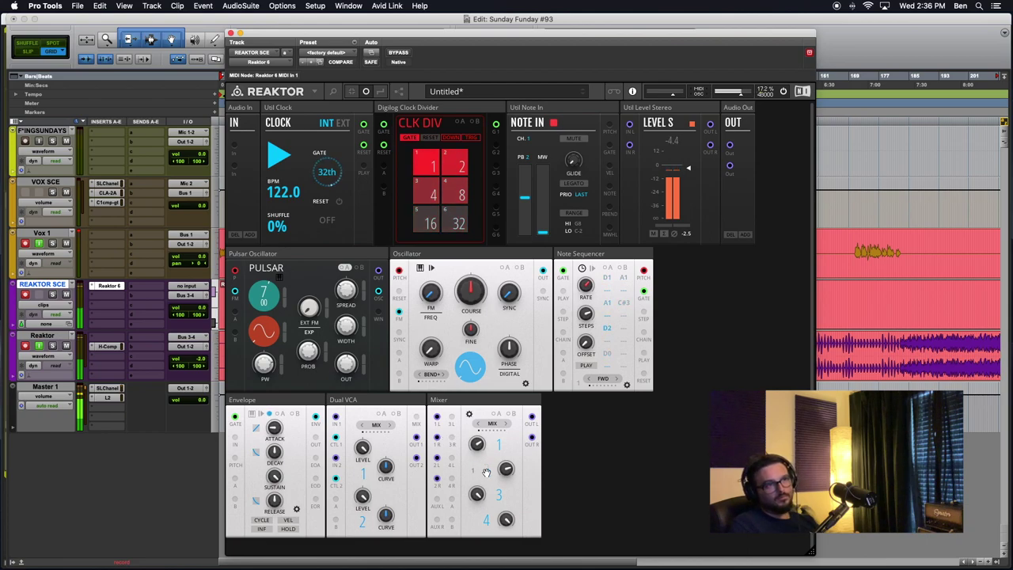
Step: Set the Pulsar's width to about 13.6 and its spread to about -19.5
mouse_move(356, 297)
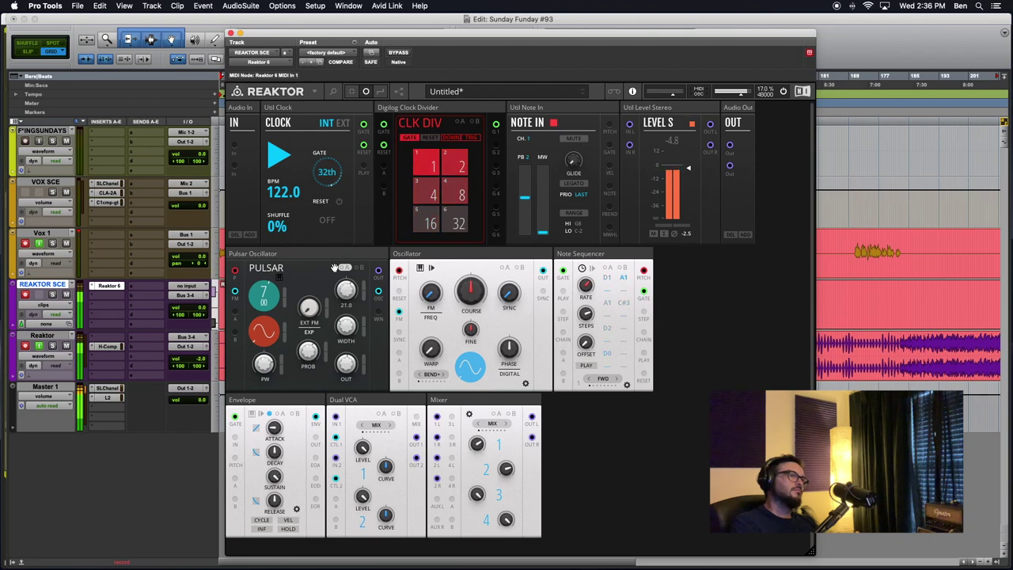
mouse_move(337, 333)
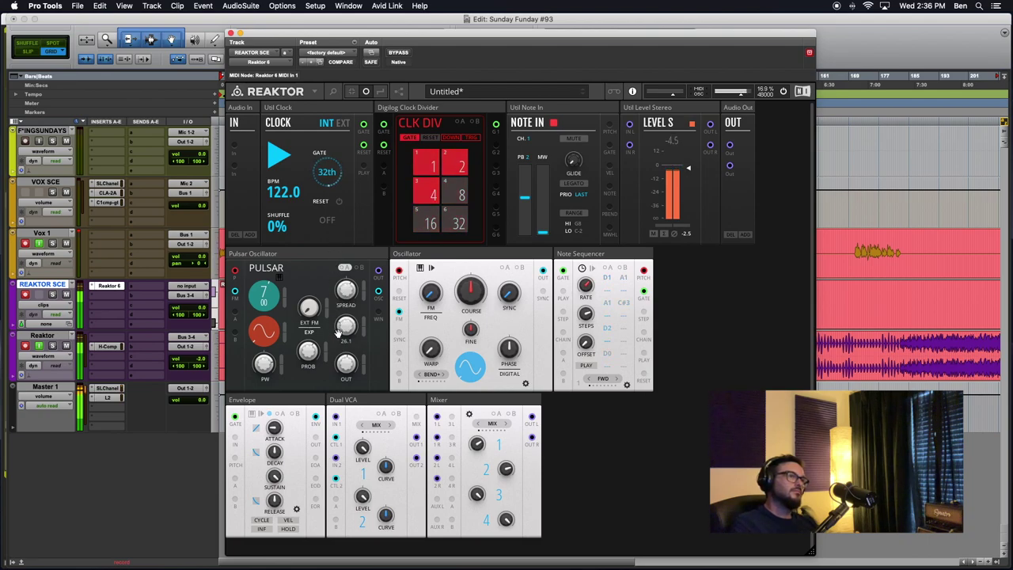
drag(337, 315, 338, 350)
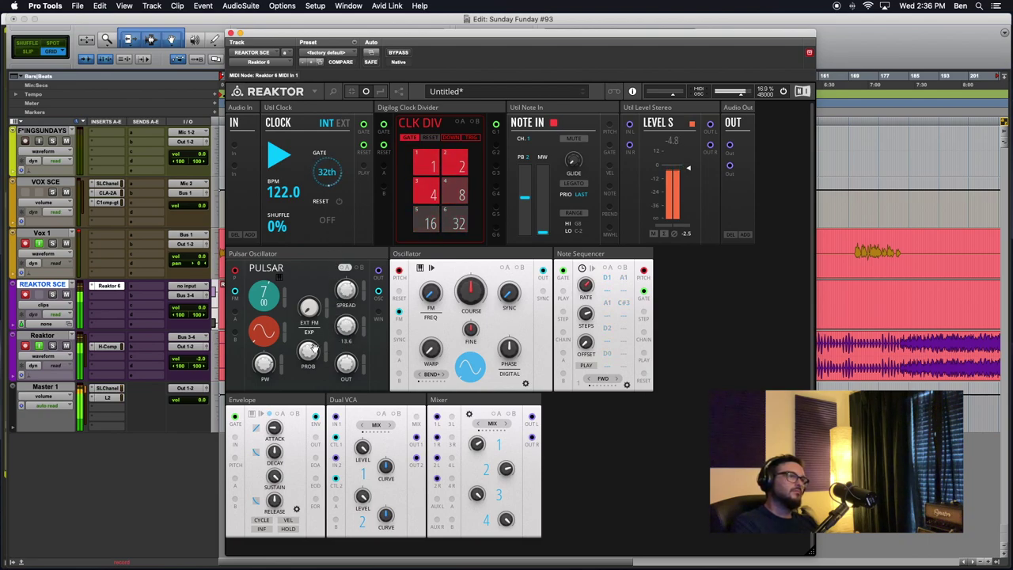
drag(250, 341, 276, 416)
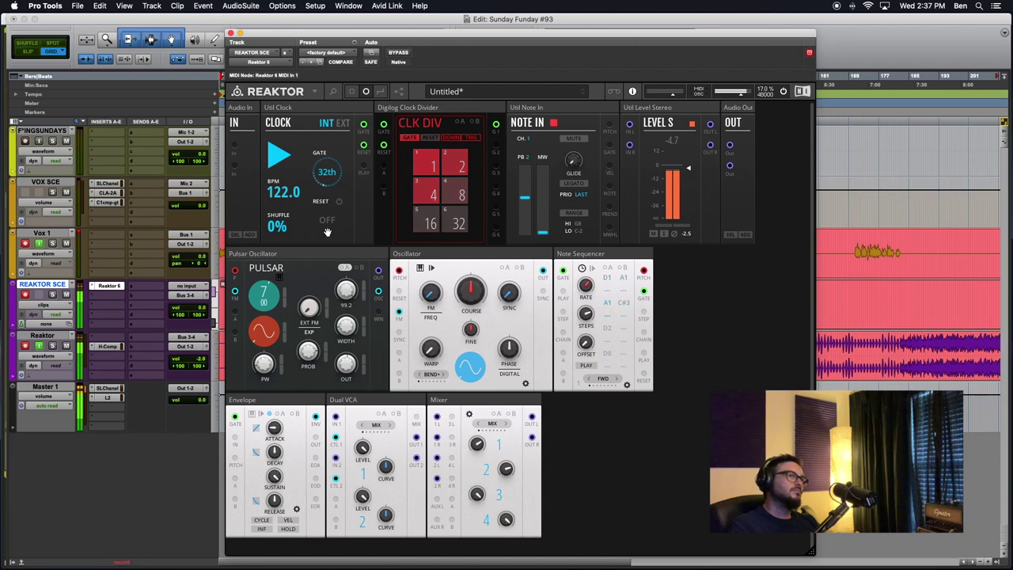
drag(339, 300, 339, 271)
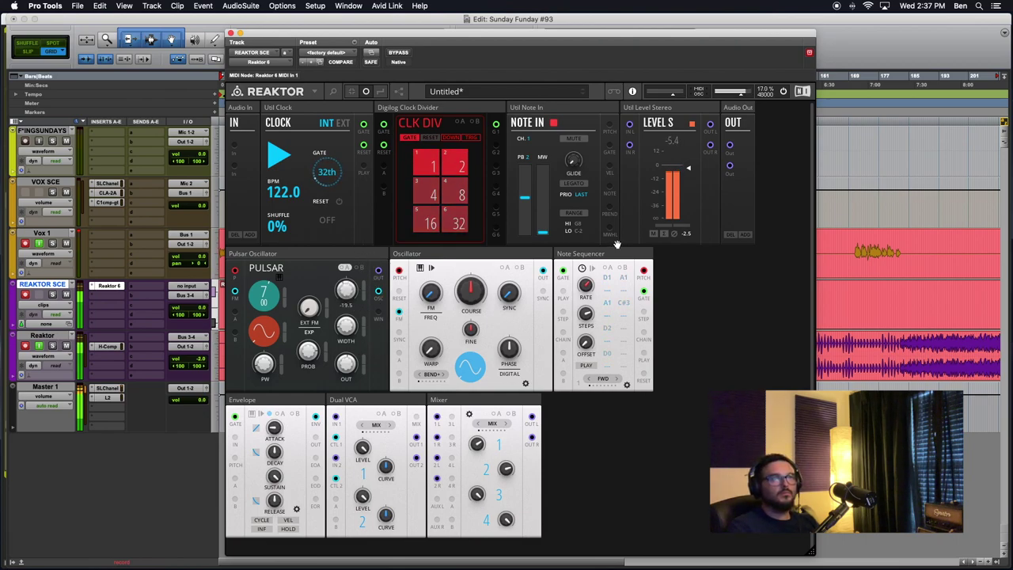
Step: Patch the Note In's mod wheel into the Pulsar's A input and set modulation amounts for spread and probability, with output at about 17.1
right_click(232, 304)
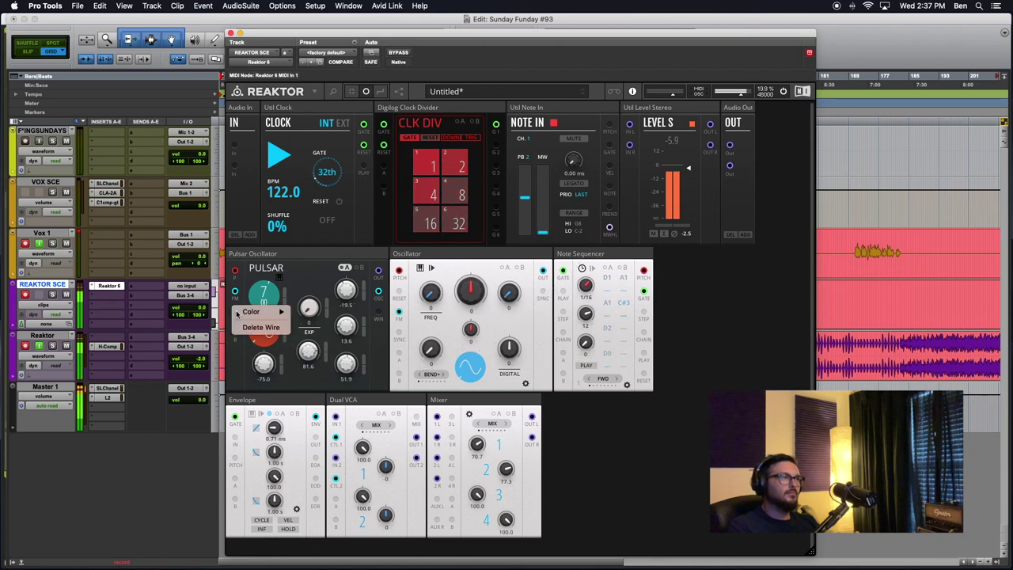
click(218, 297)
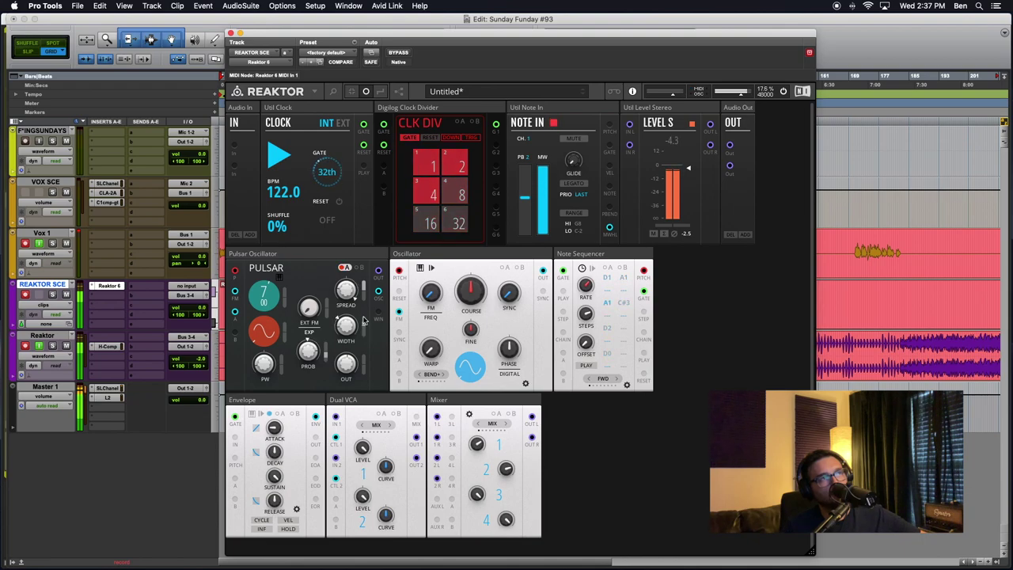
drag(363, 320, 359, 347)
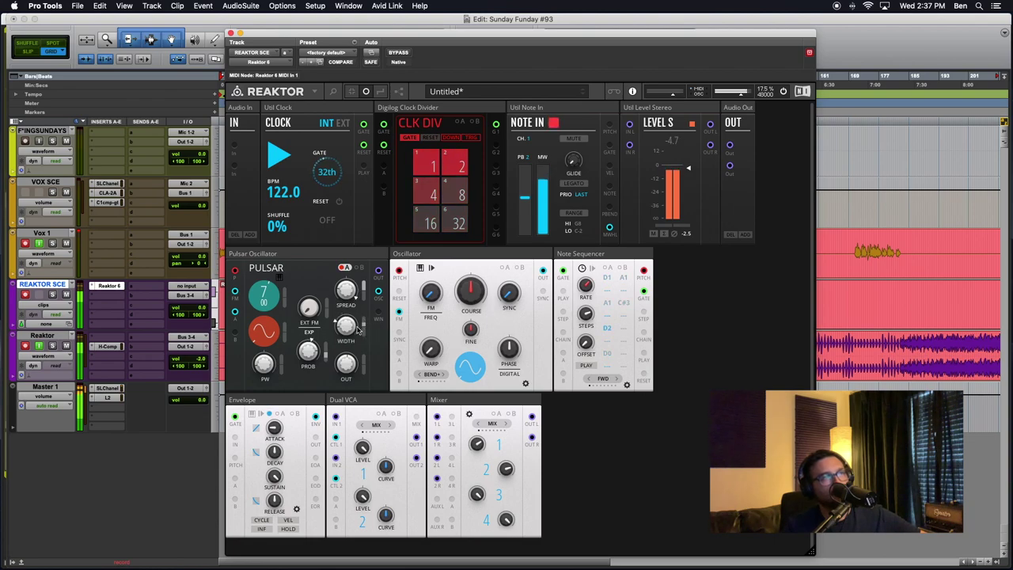
mouse_move(365, 333)
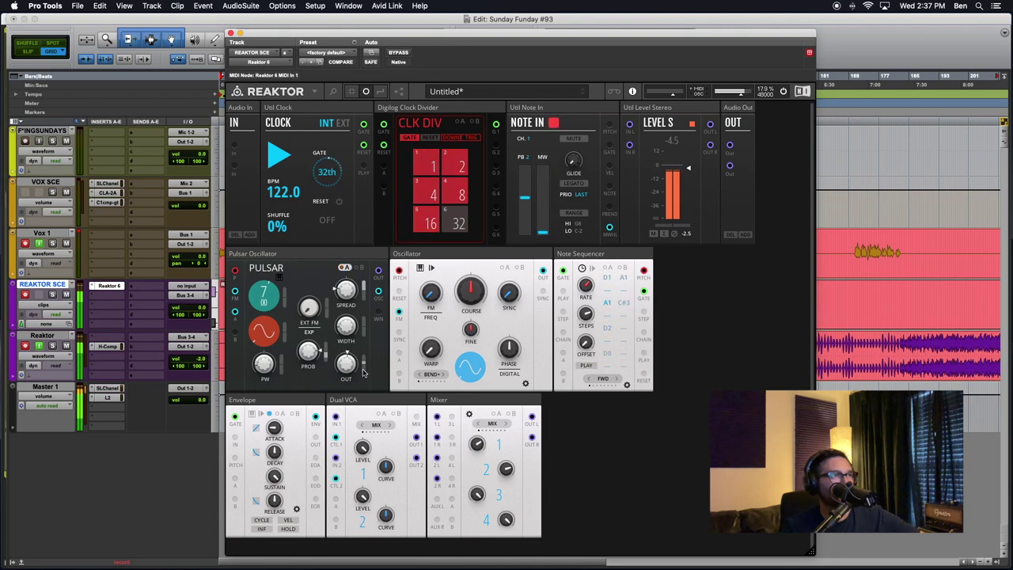
drag(348, 364, 350, 384)
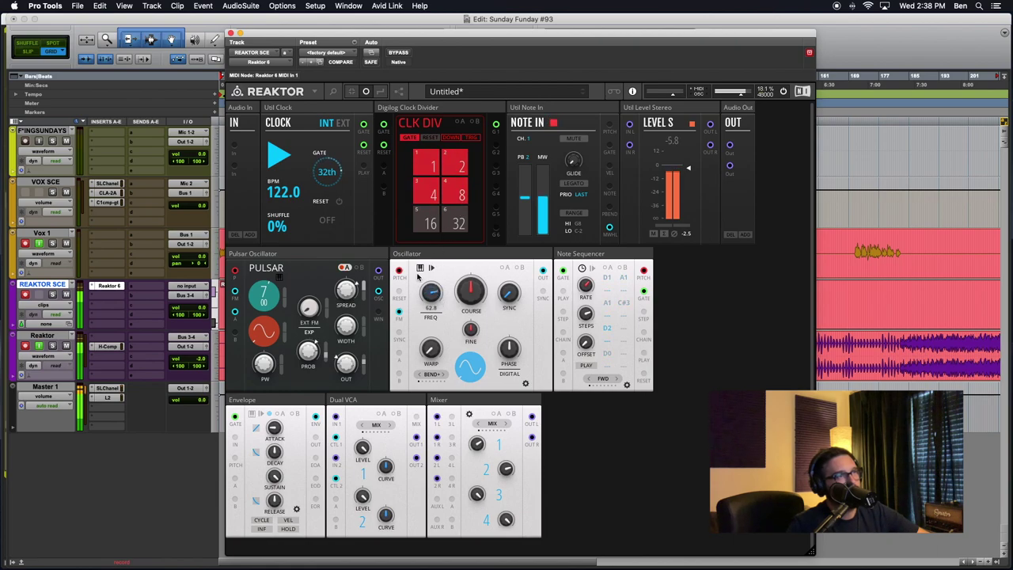
Step: Set the Oscillator's warp mode to Fold with a warp amount of about 22
drag(436, 352, 423, 321)
click(443, 374)
click(442, 375)
click(443, 375)
click(443, 375)
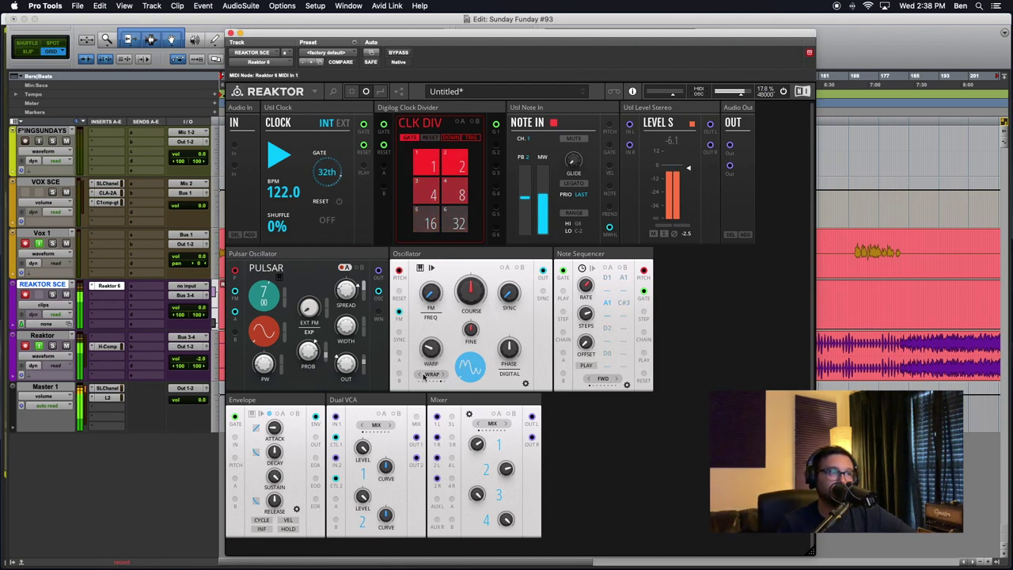
click(421, 377)
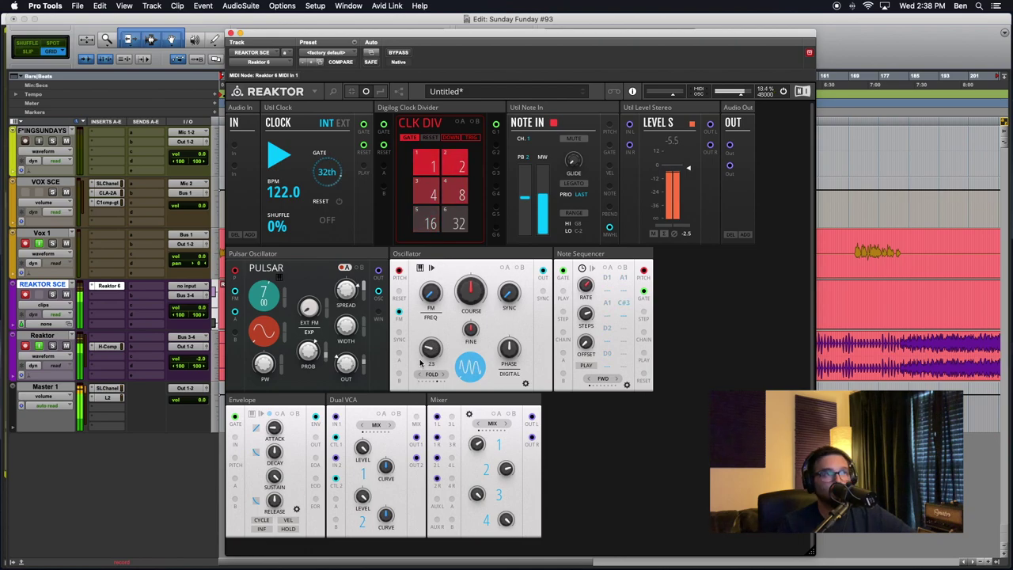
drag(425, 372, 425, 364)
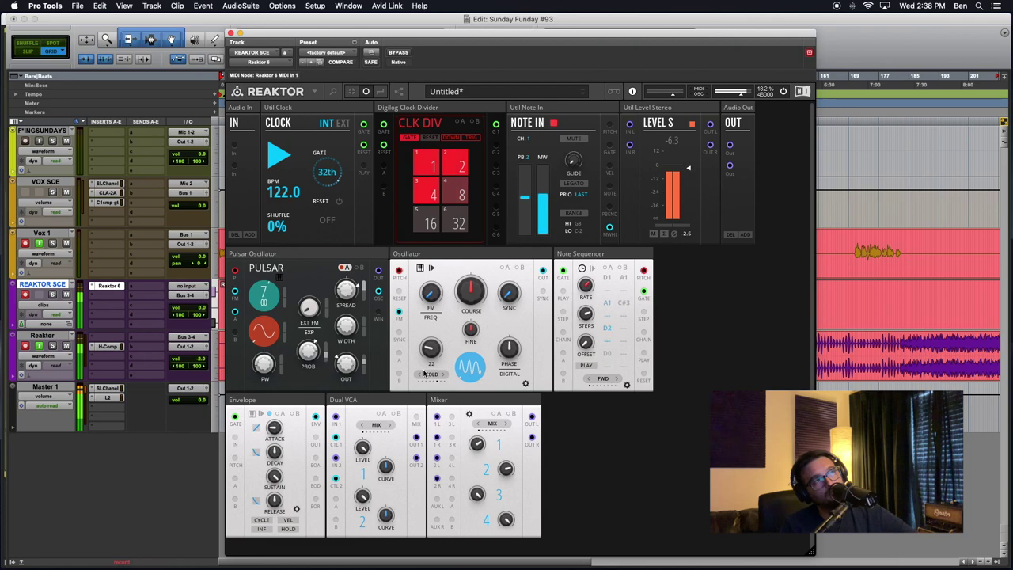
Step: Add a Monark Filter block and place it between the Oscillator and the Note Sequencer
double_click(633, 467)
text(Filte)
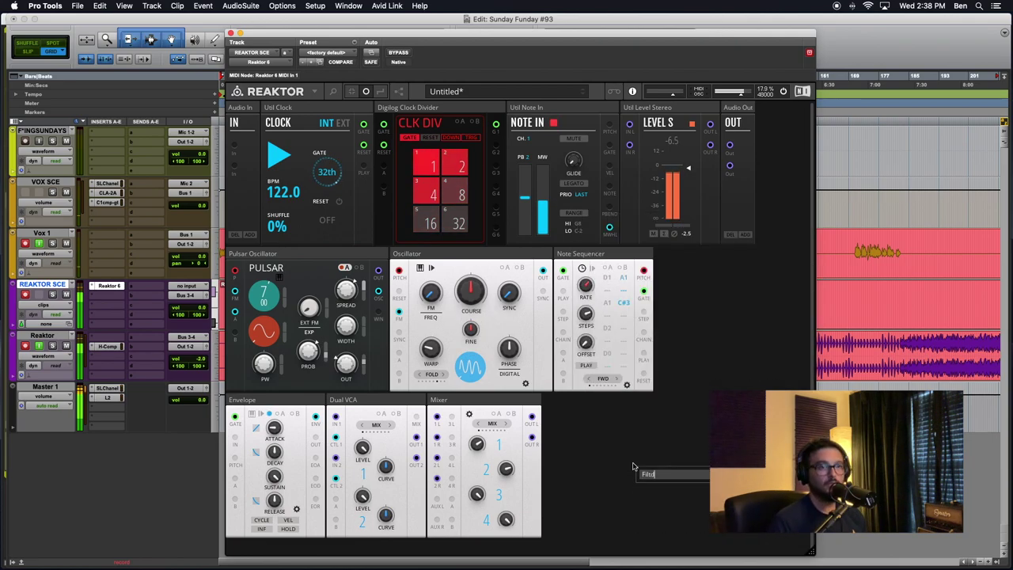
key(BackSpace)
text(er)
key(BackSpace)
key(BackSpace)
key(BackSpace)
key(BackSpace)
key(BackSpace)
key(BackSpace)
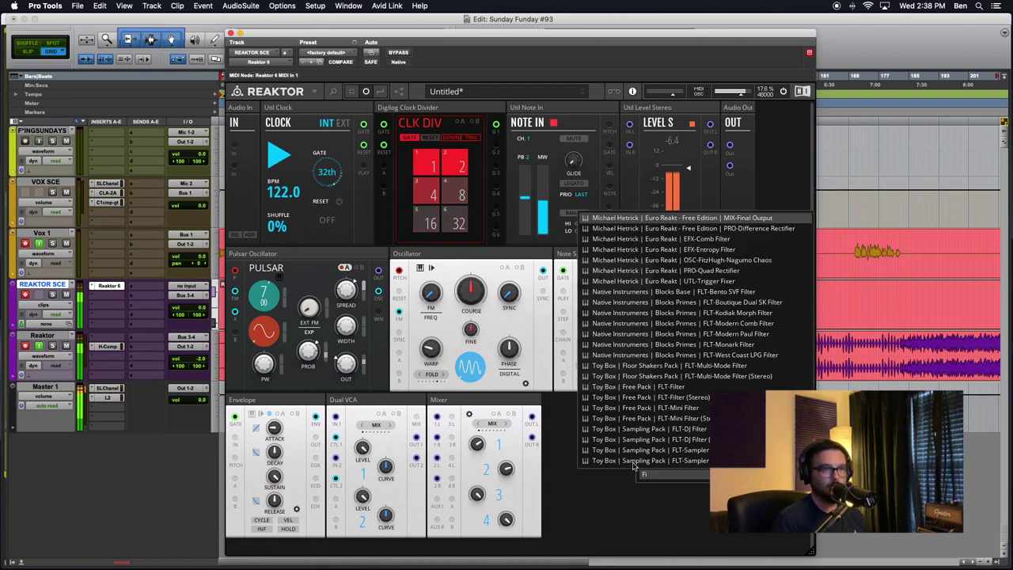
text(Monark)
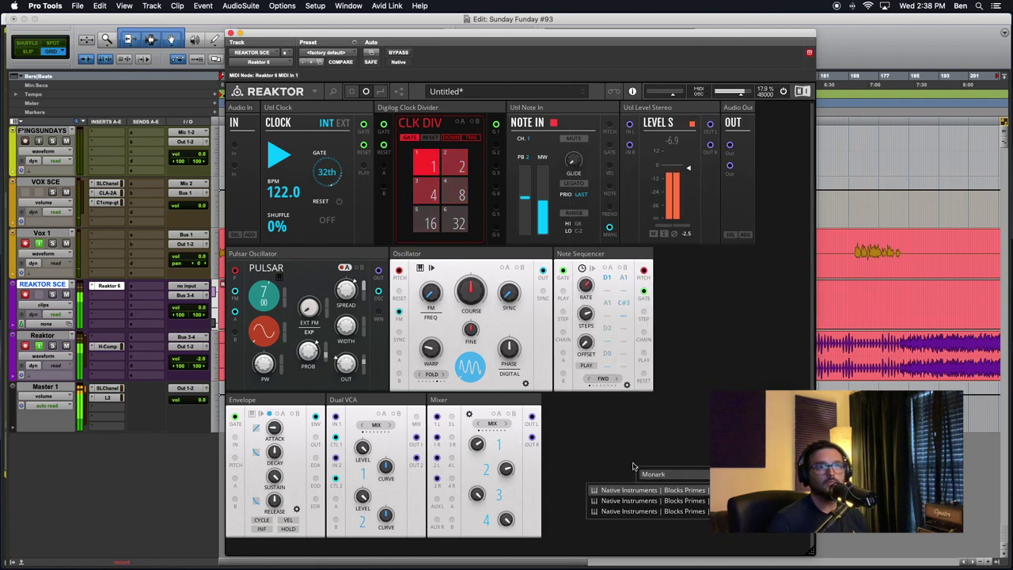
key(Return)
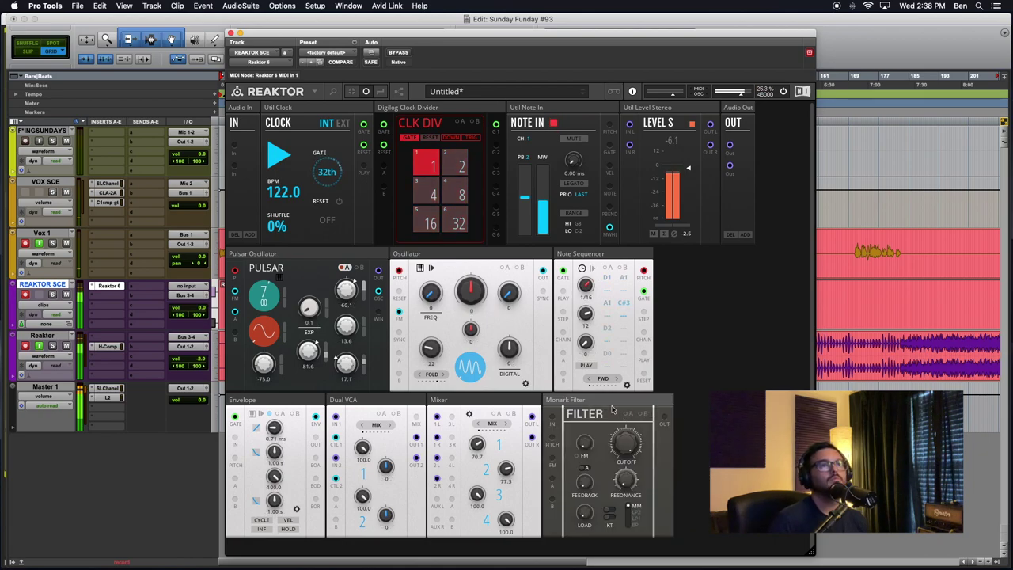
drag(611, 409, 565, 309)
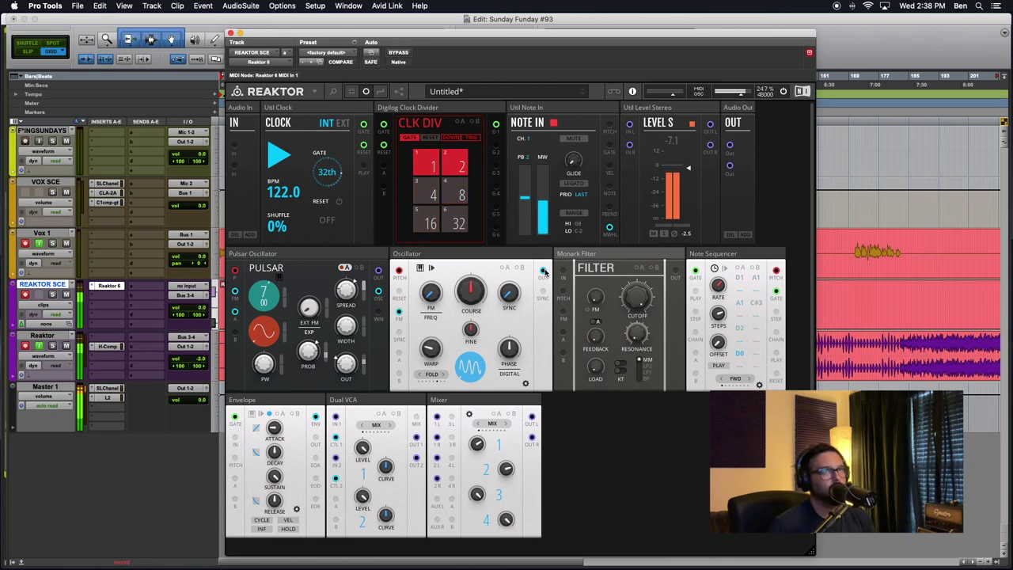
Step: Patch the Oscillator's output into the Monark Filter, colour the wire purple and route the filter's output to the Dual VCA's second input
drag(545, 272, 551, 273)
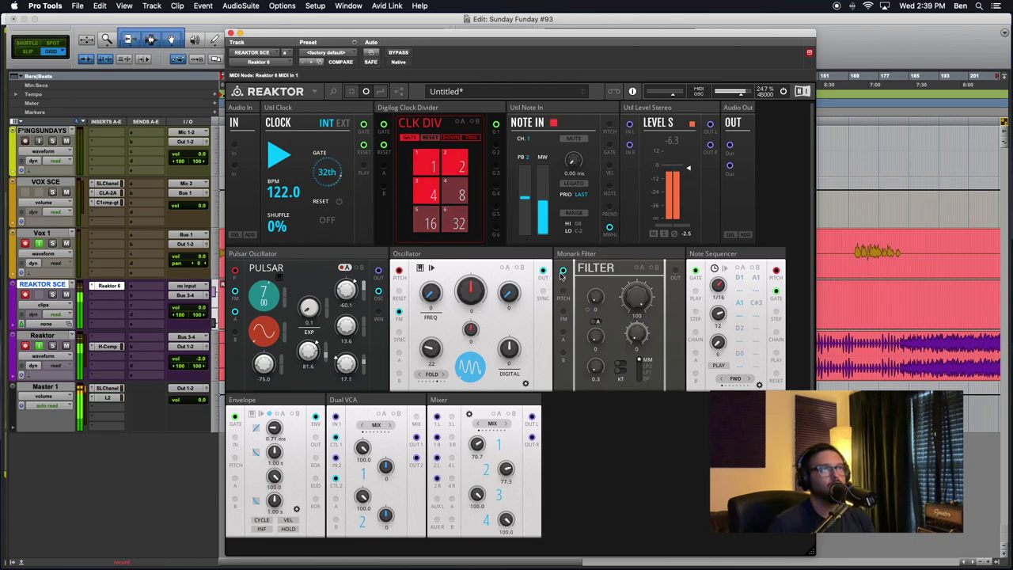
right_click(560, 272)
mouse_move(605, 272)
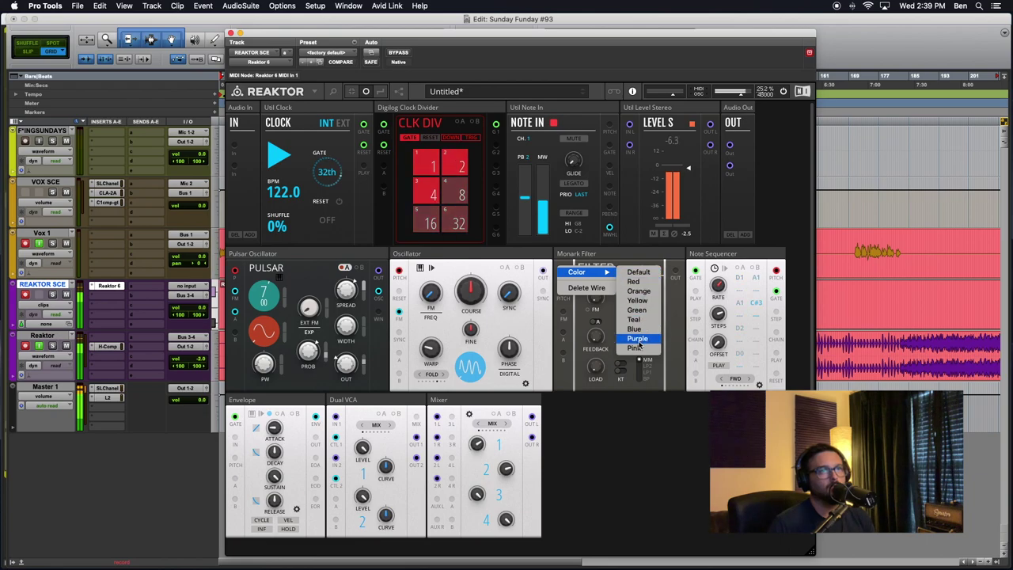
click(642, 310)
drag(675, 271, 335, 458)
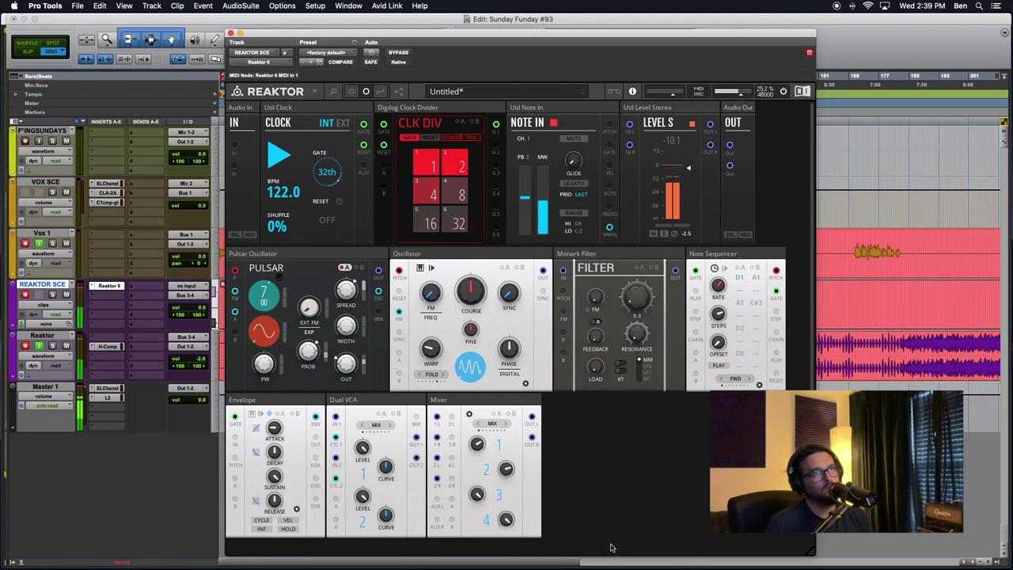
Step: Set the Monark Filter's cutoff to about 67.7 and resonance to about 21.4, and move the Note Sequencer between the Pulsar and Oscillator
drag(637, 308, 623, 253)
drag(641, 327, 630, 232)
drag(733, 253, 435, 254)
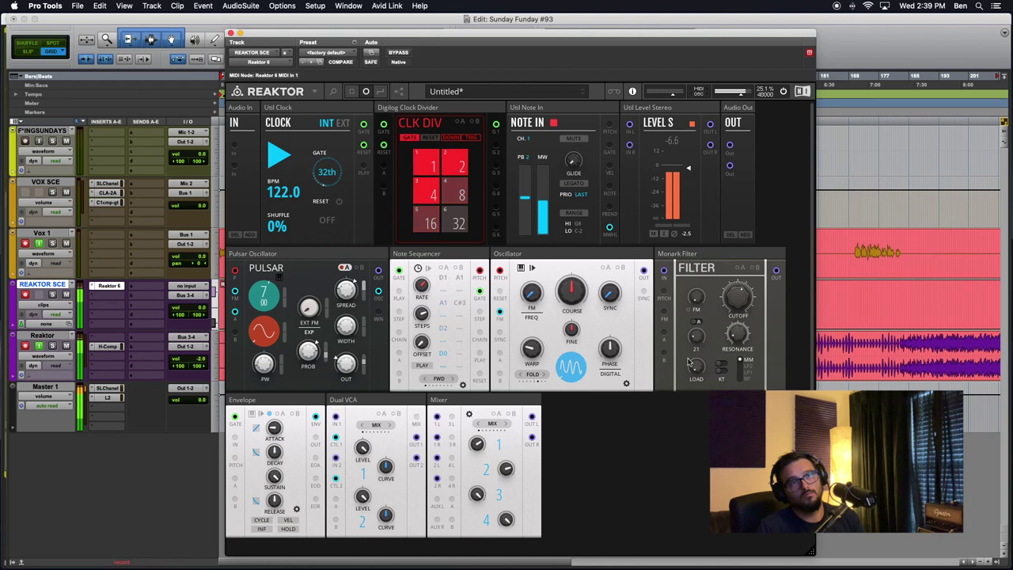
drag(741, 295, 745, 167)
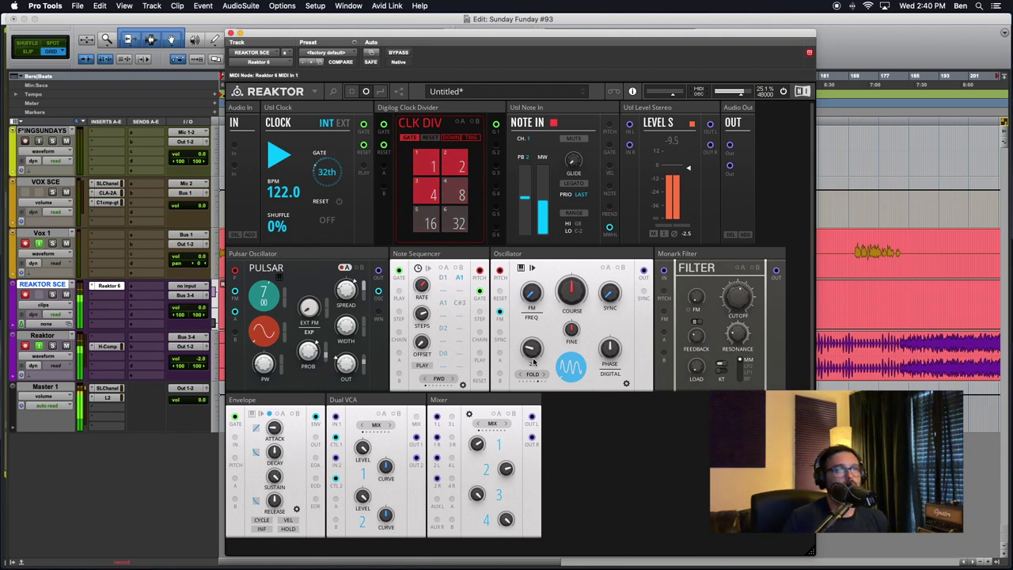
mouse_move(532, 352)
mouse_down()
mouse_move(534, 384)
mouse_move(530, 361)
mouse_up()
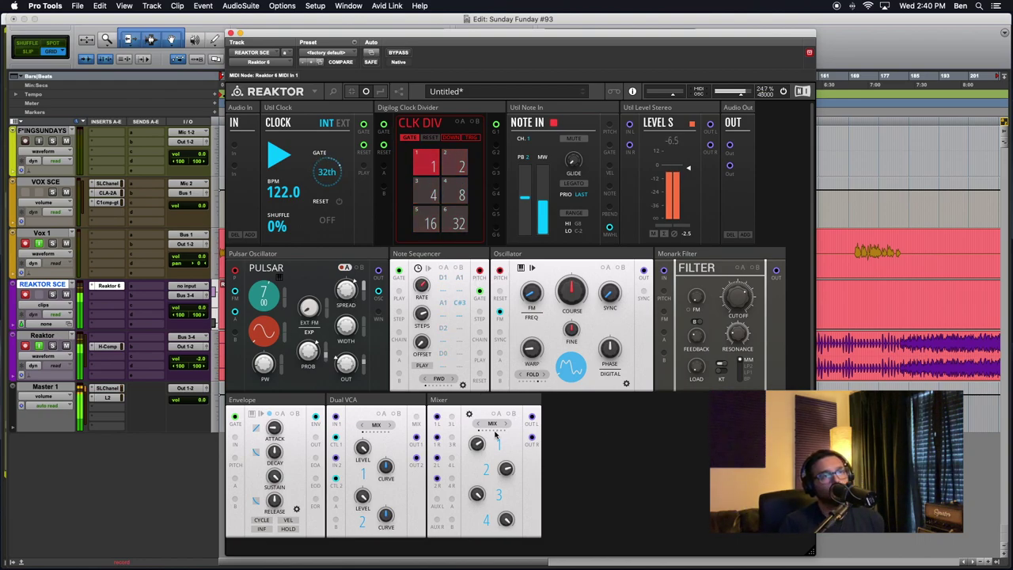
drag(467, 509, 488, 447)
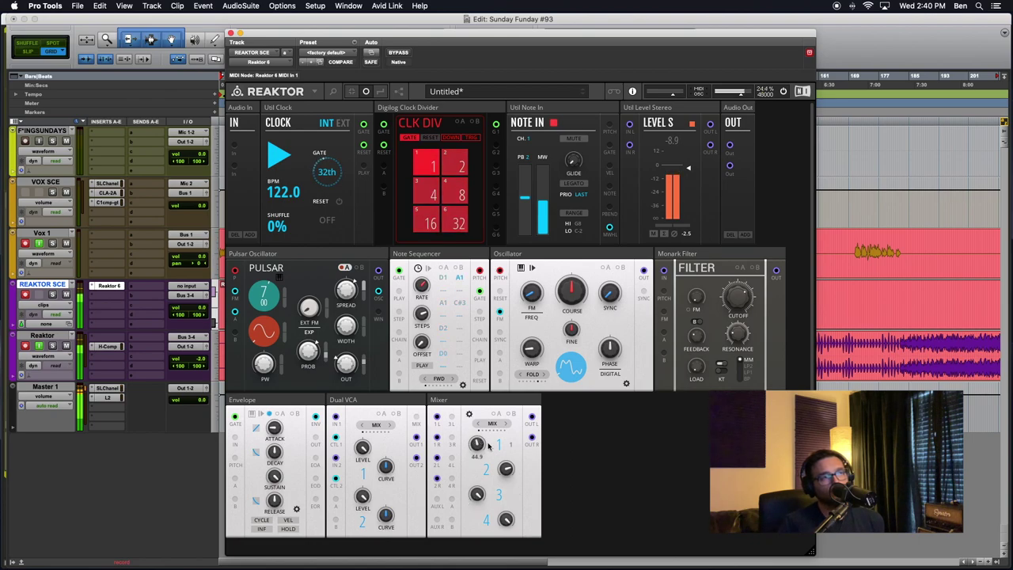
Step: Search the blocks for REVERB, add Michael Hetrick's JCREV Reverb and place it beside the Mixer
double_click(592, 499)
text(R)
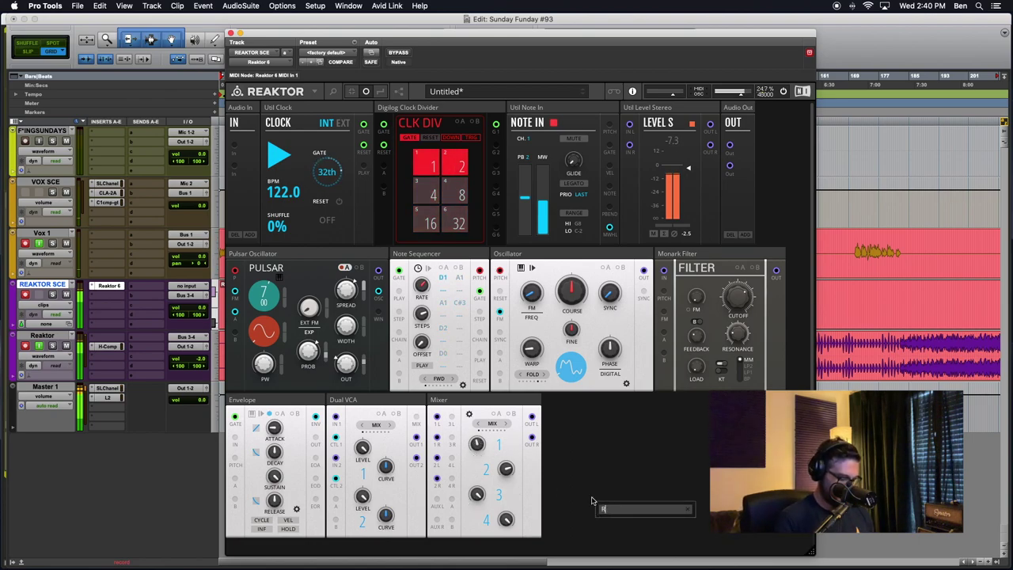
text(EVERB)
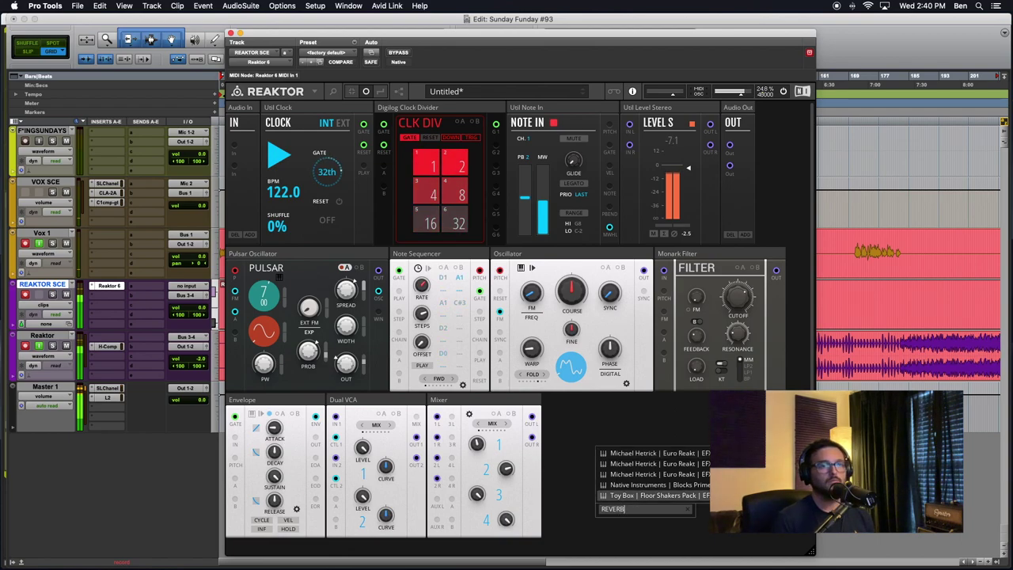
key(Up)
key(Up)
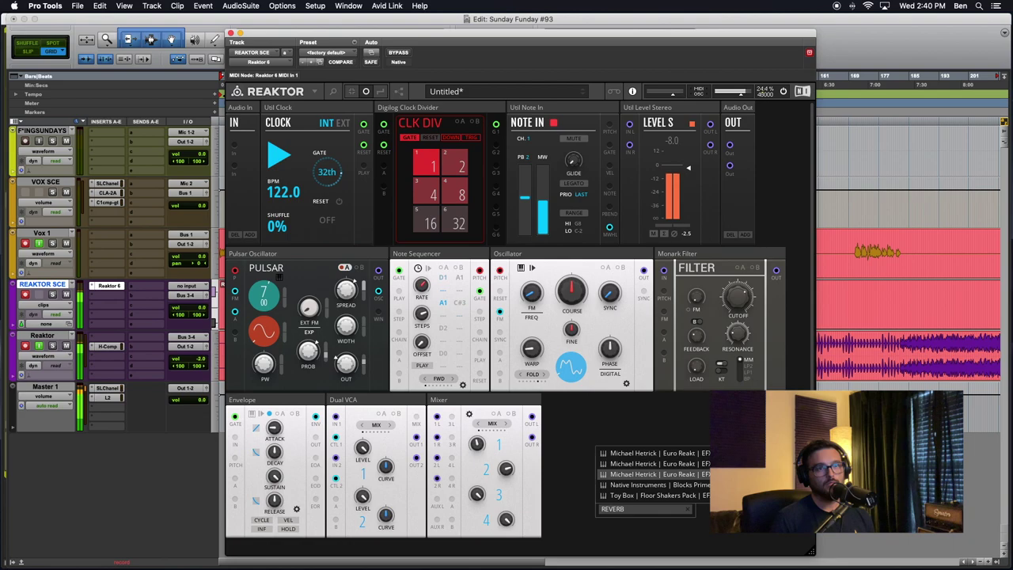
key(Up)
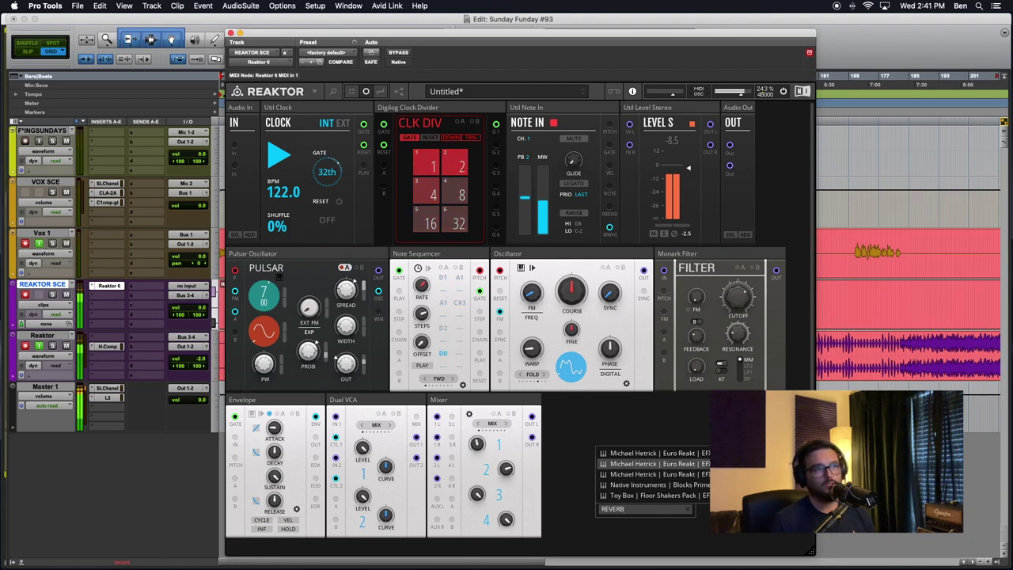
key(Return)
drag(294, 547, 614, 402)
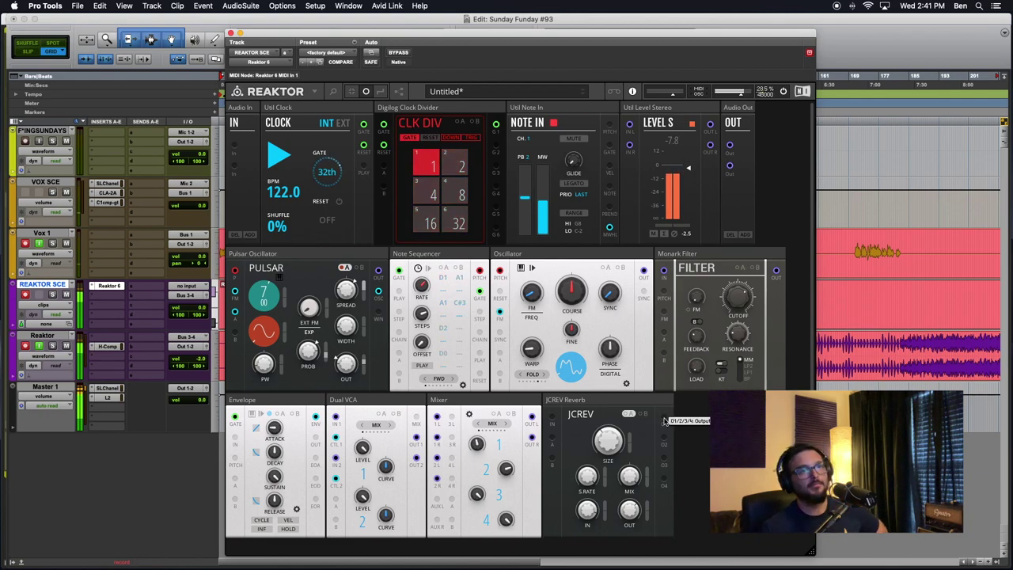
Step: Patch the JCREV Reverb's O1 and O2 outputs into the Mixer's 3 L and 3 R inputs and connect a source to the reverb's input
drag(665, 420, 459, 419)
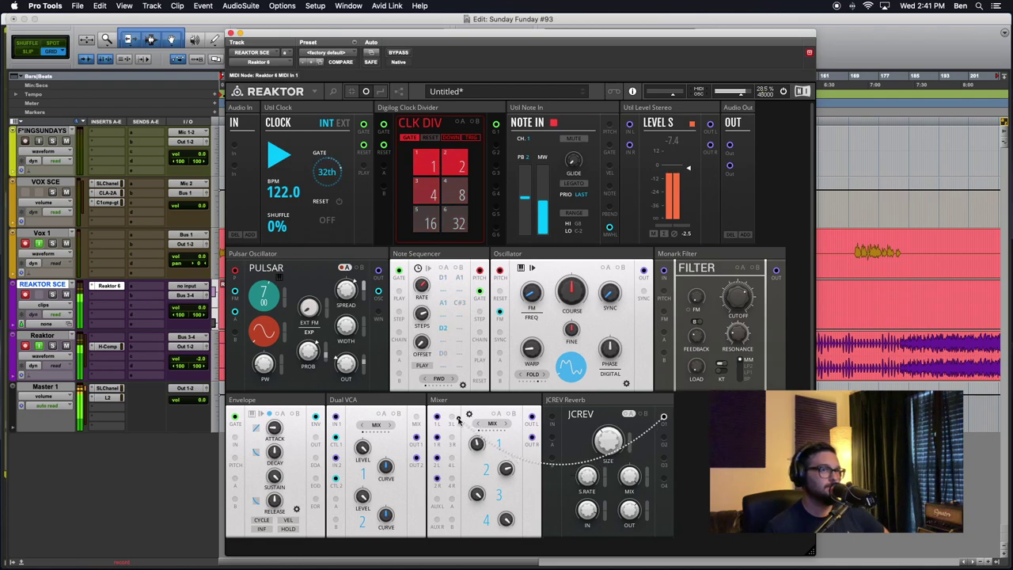
drag(458, 420, 453, 418)
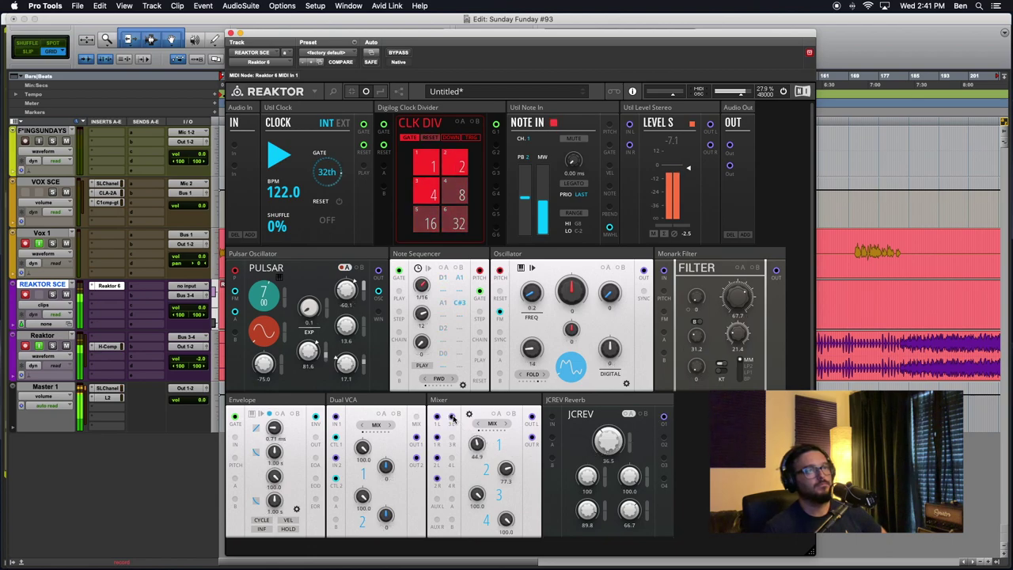
drag(663, 438, 451, 440)
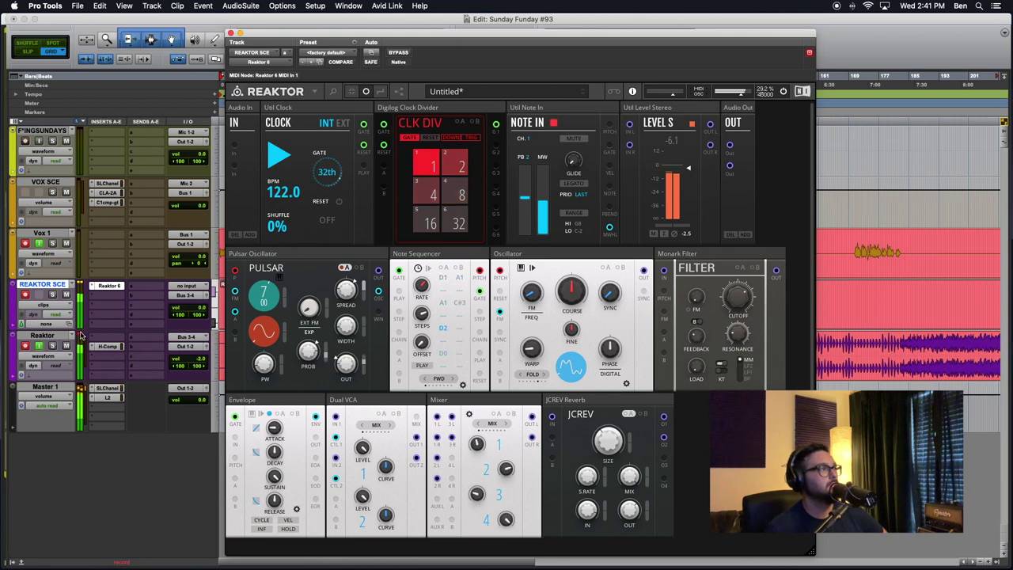
click(346, 473)
drag(478, 489, 477, 500)
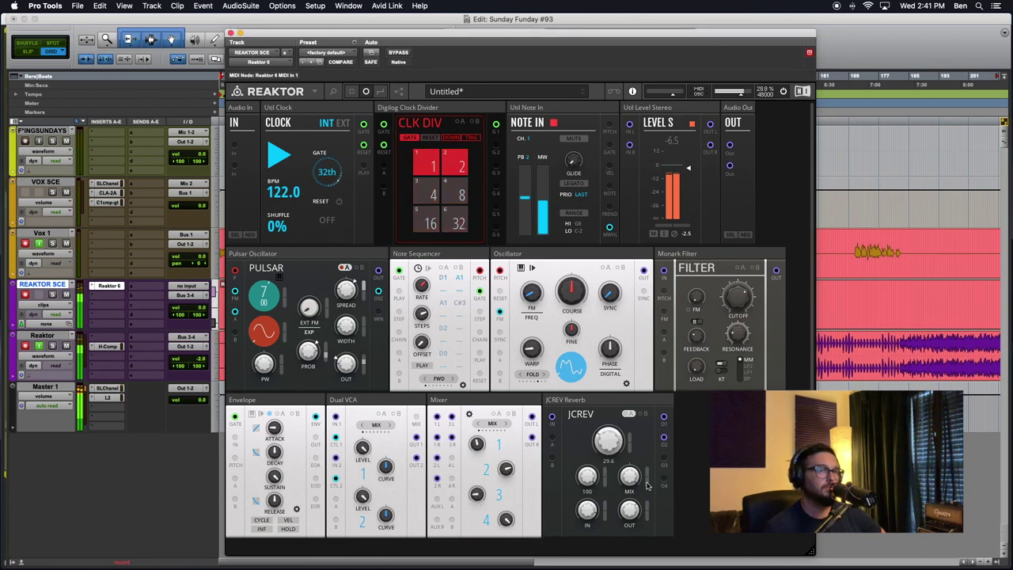
click(625, 514)
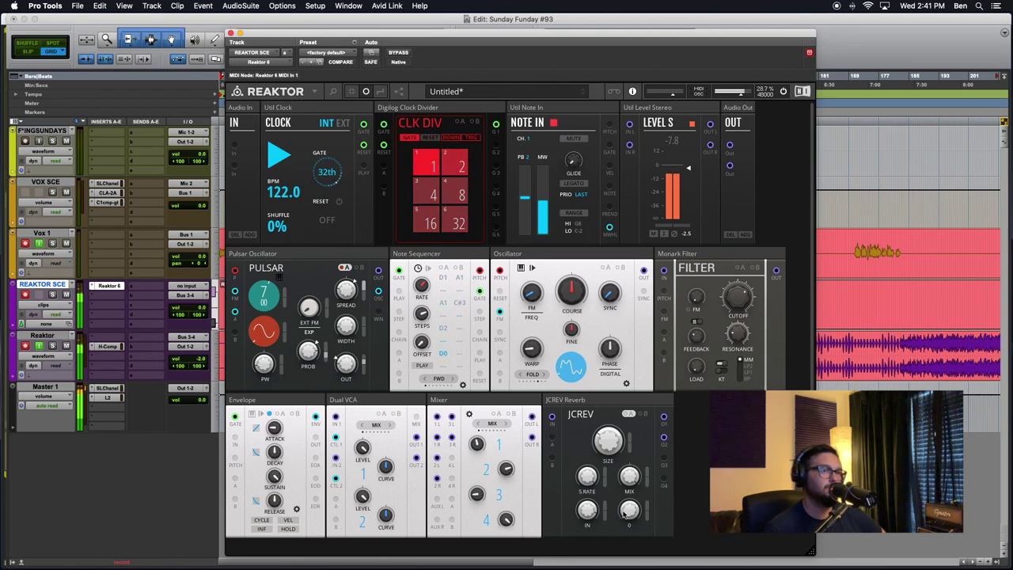
mouse_move(621, 514)
mouse_down()
mouse_move(609, 324)
mouse_move(623, 561)
mouse_move(634, 523)
mouse_up()
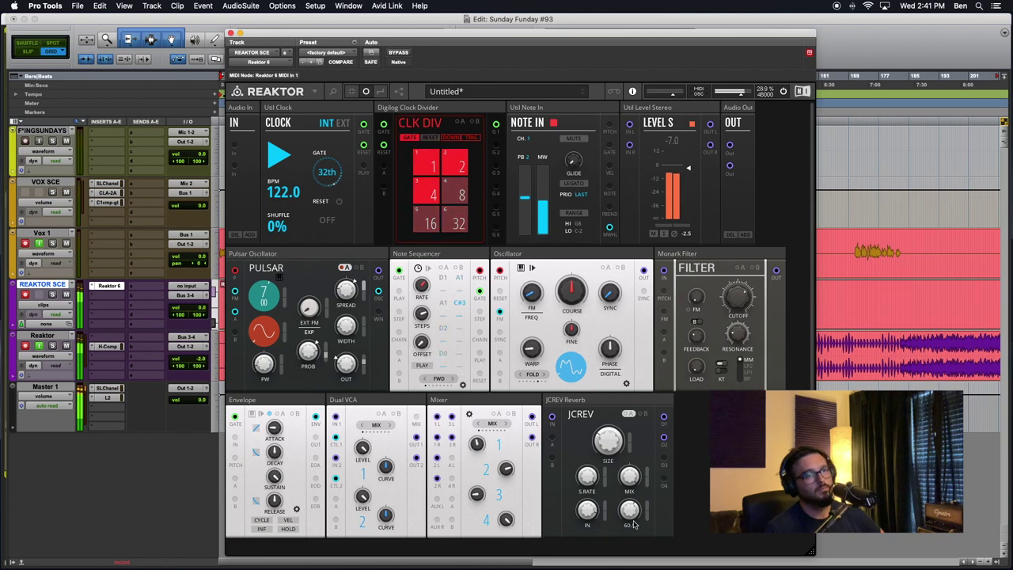
drag(477, 494, 480, 470)
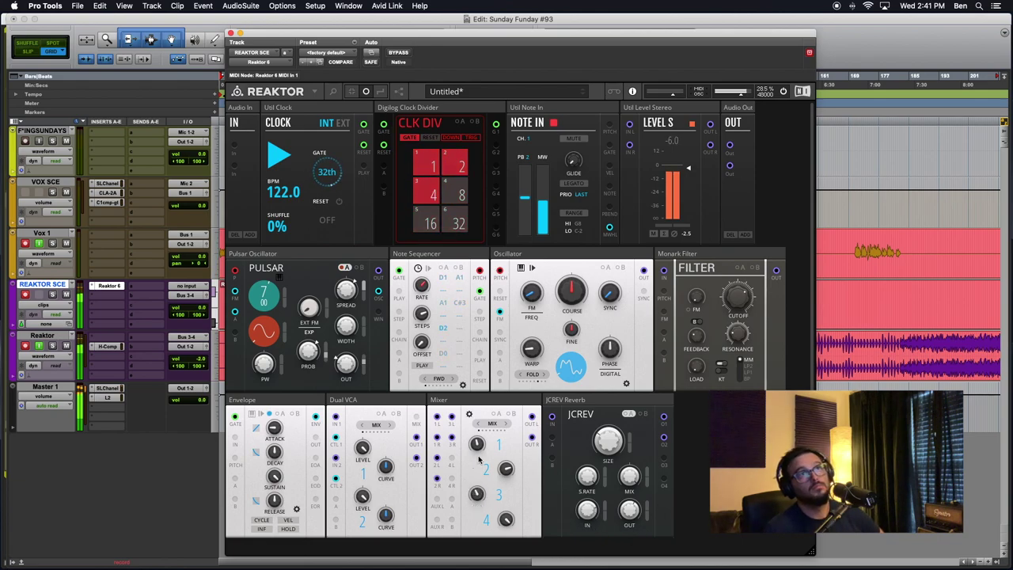
drag(629, 511, 615, 525)
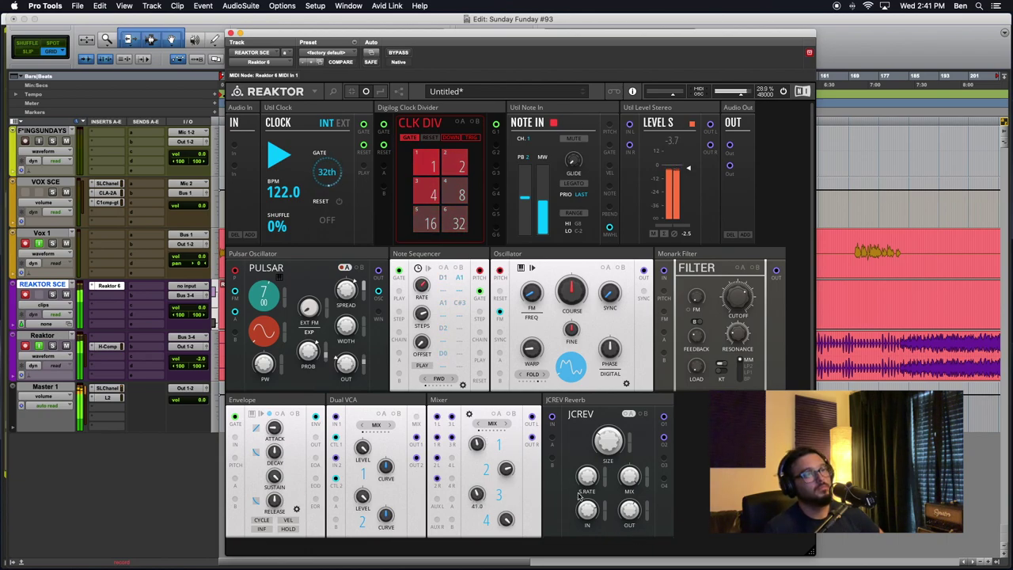
drag(631, 515, 635, 562)
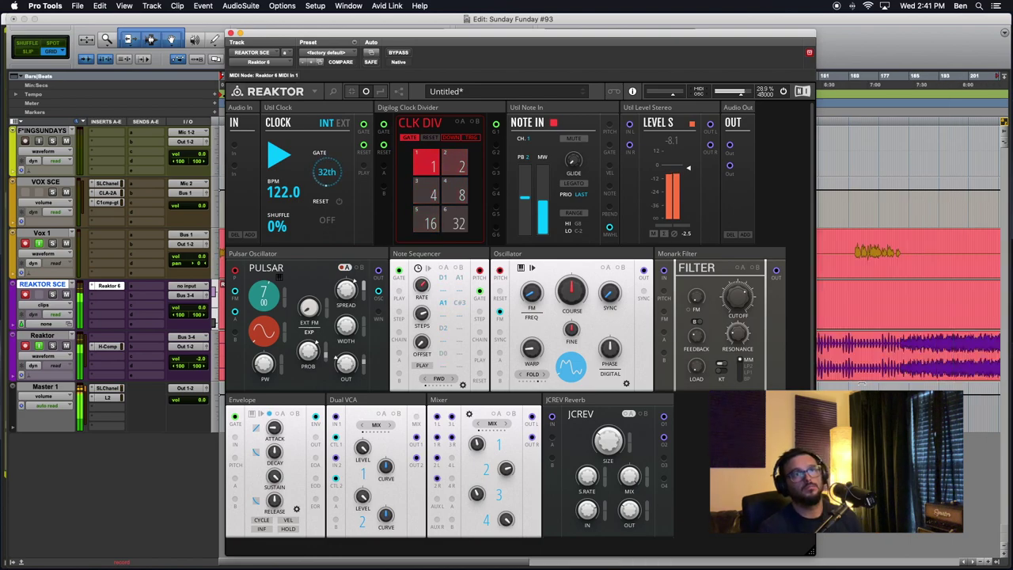
key(r)
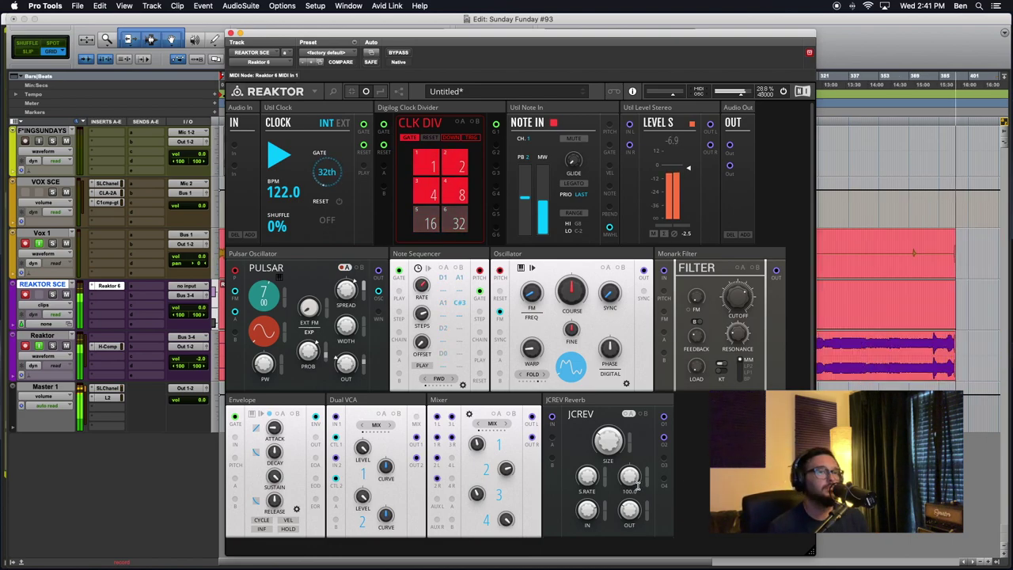
Step: Replace the JCREV Reverb with the Native Instruments Rounds Reverb, found by searching the blocks for Rounds, and place it beside the Mixer
click(583, 395)
key(Delete)
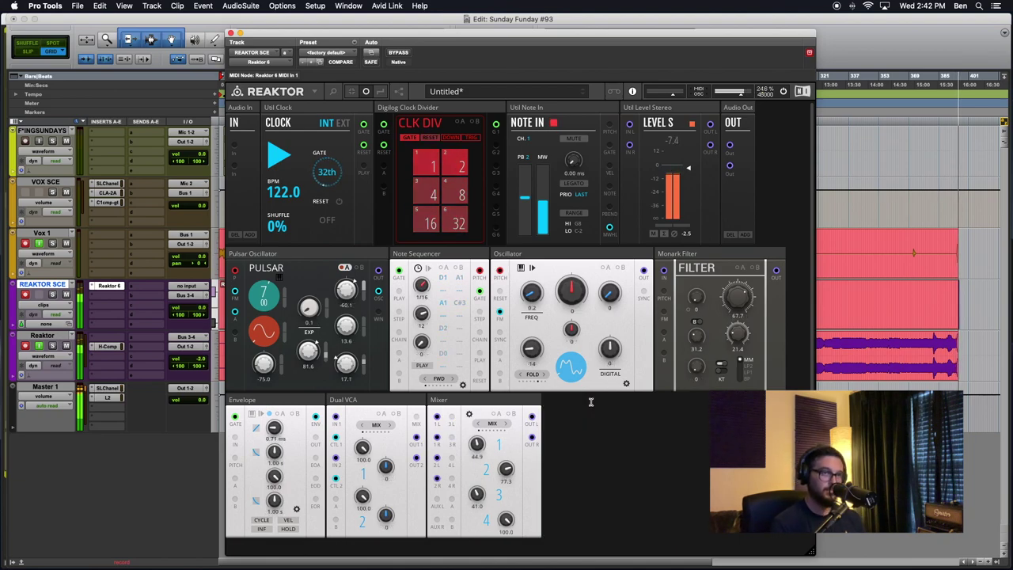
double_click(608, 421)
text(Rounds)
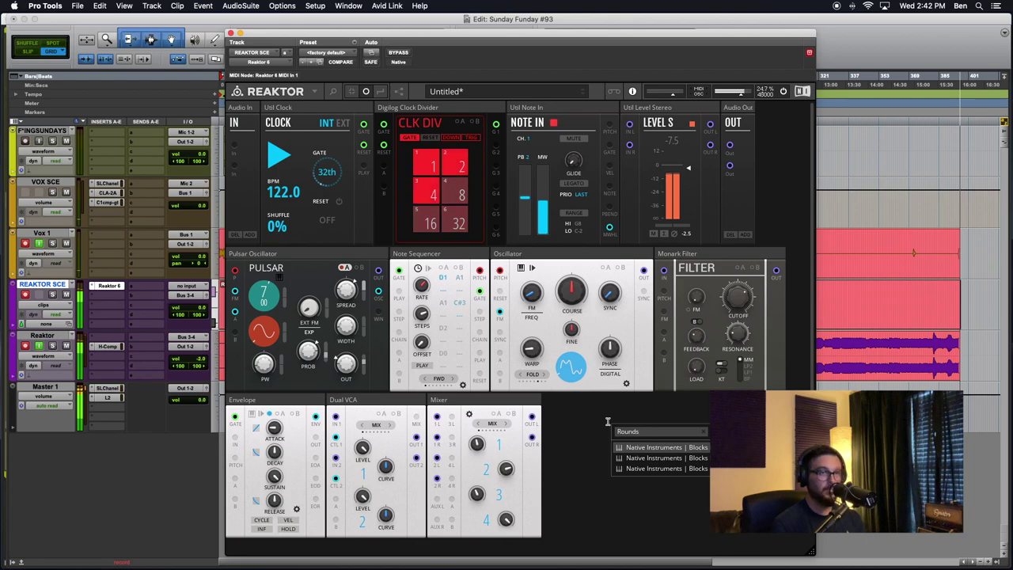
key(Down)
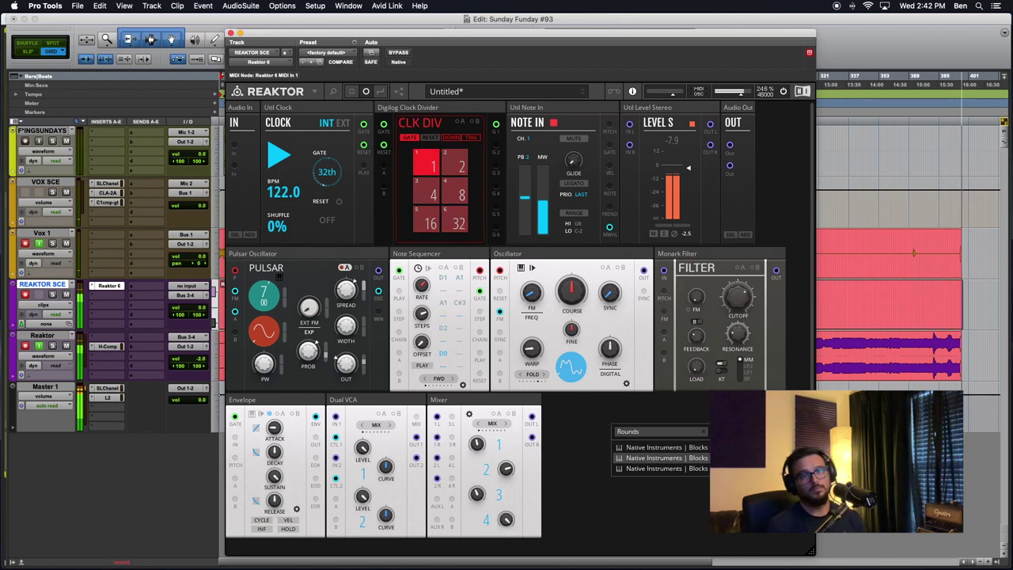
key(Return)
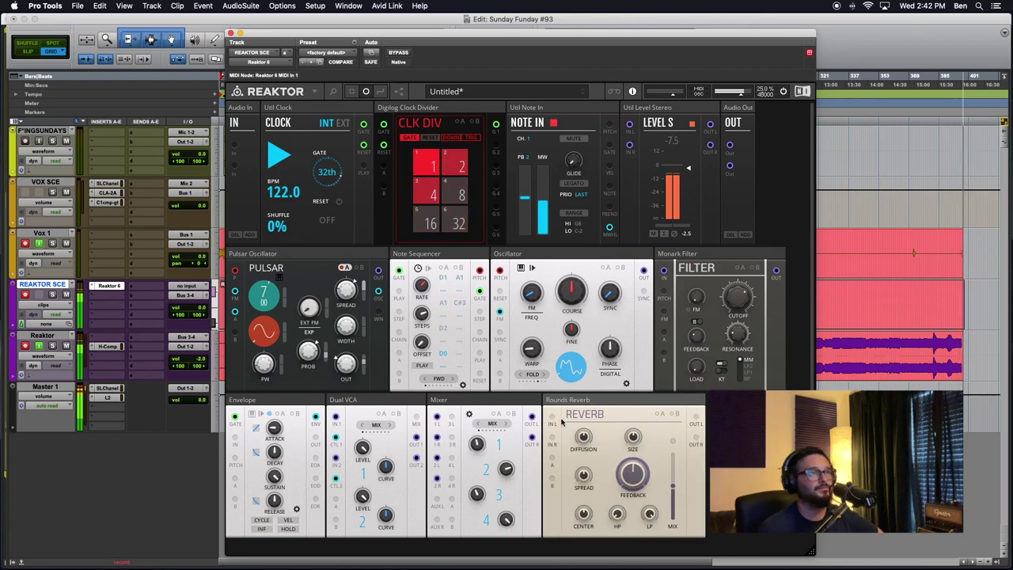
Step: Patch the Monark Filter's output into the Rounds Reverb and the reverb's left and right outputs into the Mixer's 3 L and 3 R inputs
drag(533, 420, 551, 419)
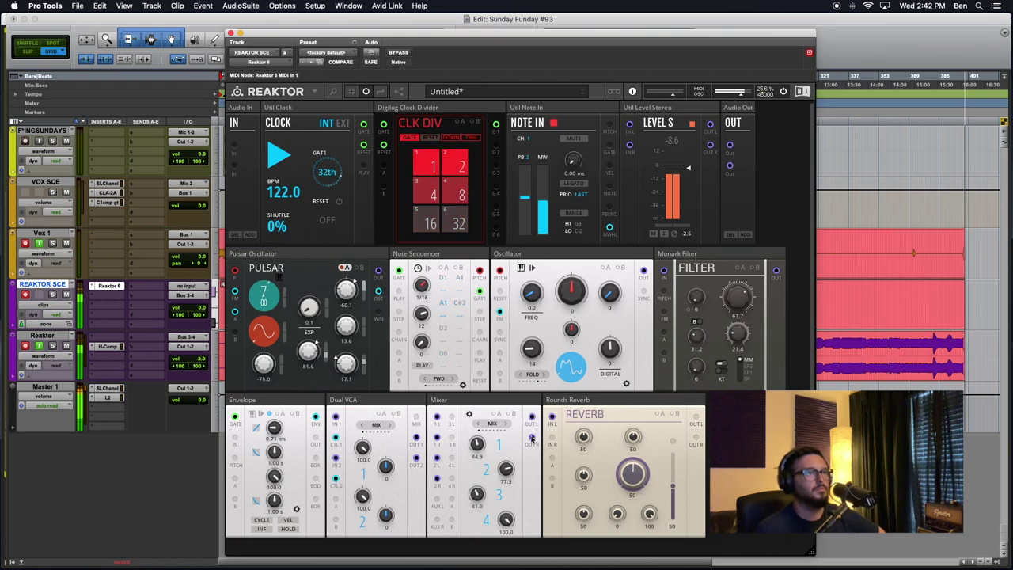
mouse_move(567, 407)
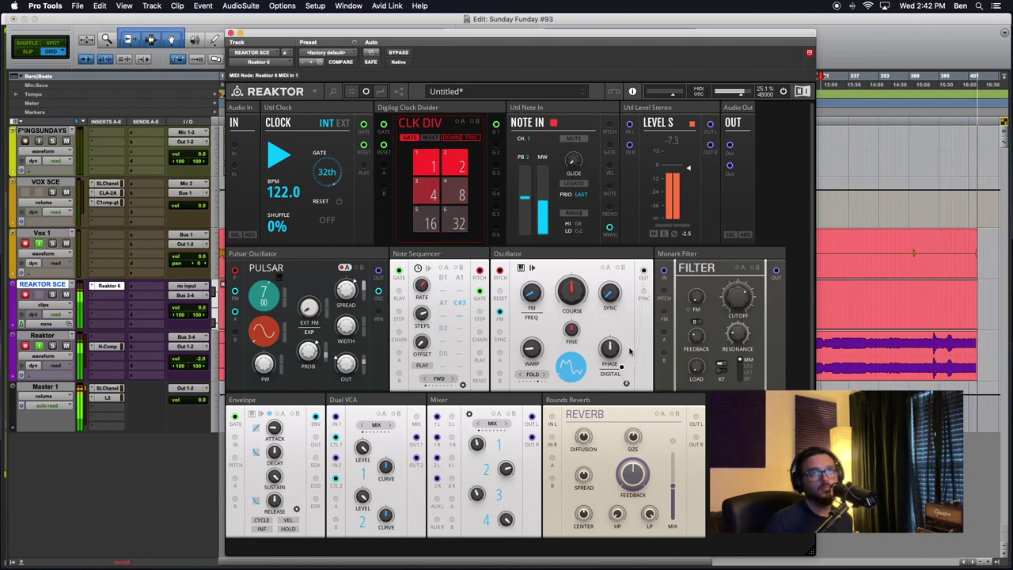
drag(777, 273, 553, 417)
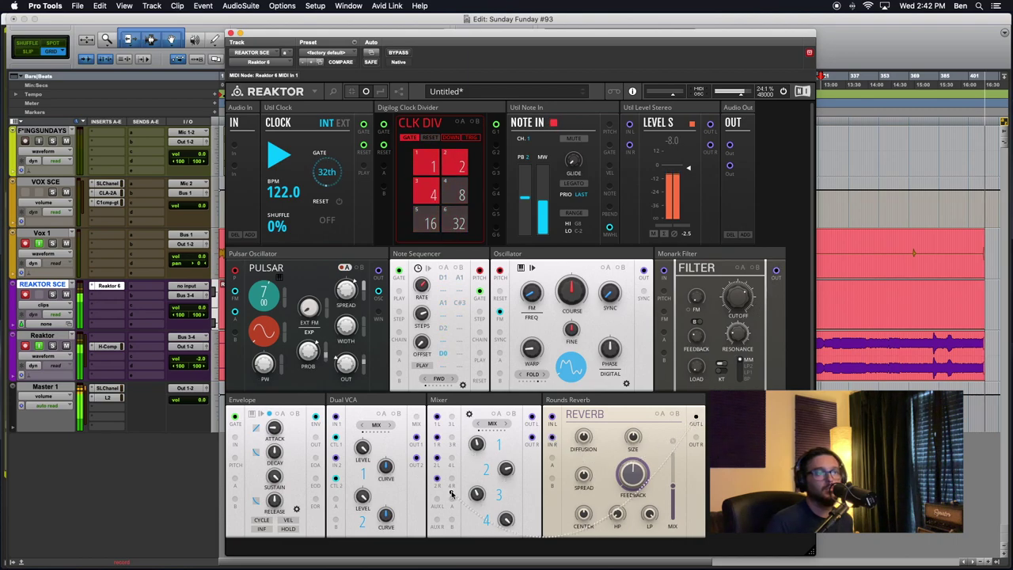
drag(695, 437, 437, 442)
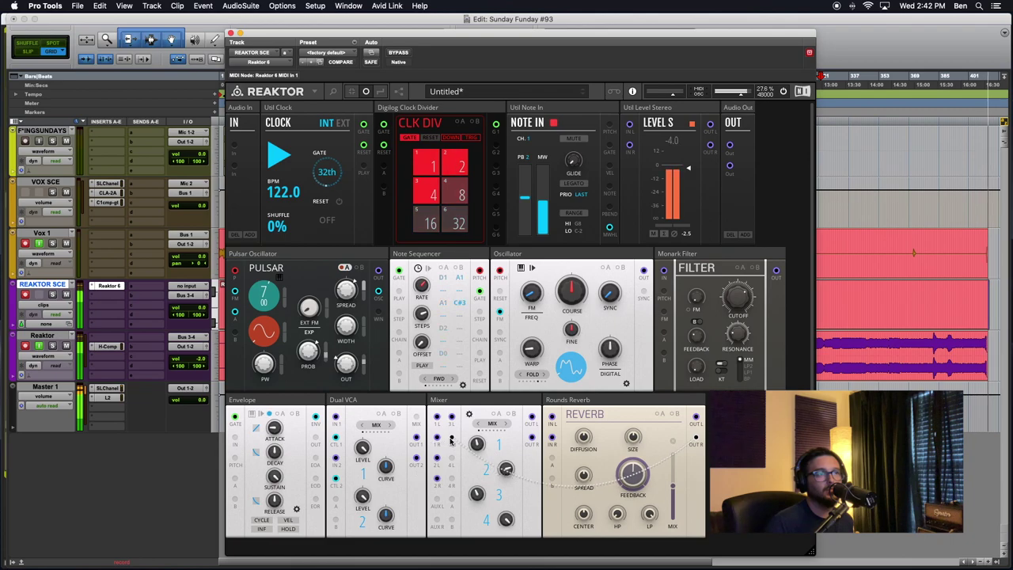
Step: Set the Rounds Reverb's mix to 100 and feedback to about 76.8, and rebalance the Mixer with channel 1 lowered to about 9.7
drag(635, 474, 666, 403)
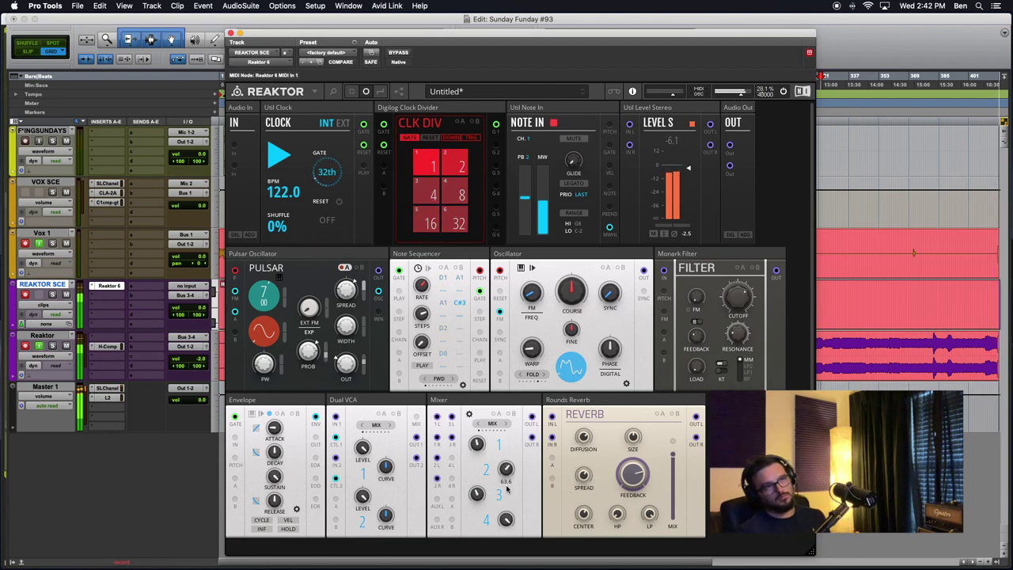
drag(504, 499, 500, 516)
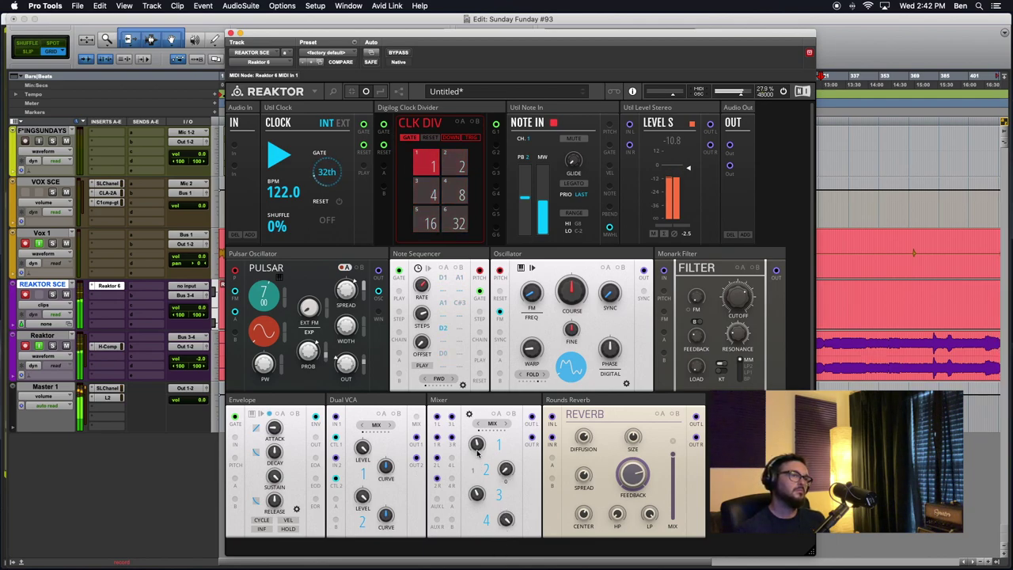
drag(476, 445, 486, 493)
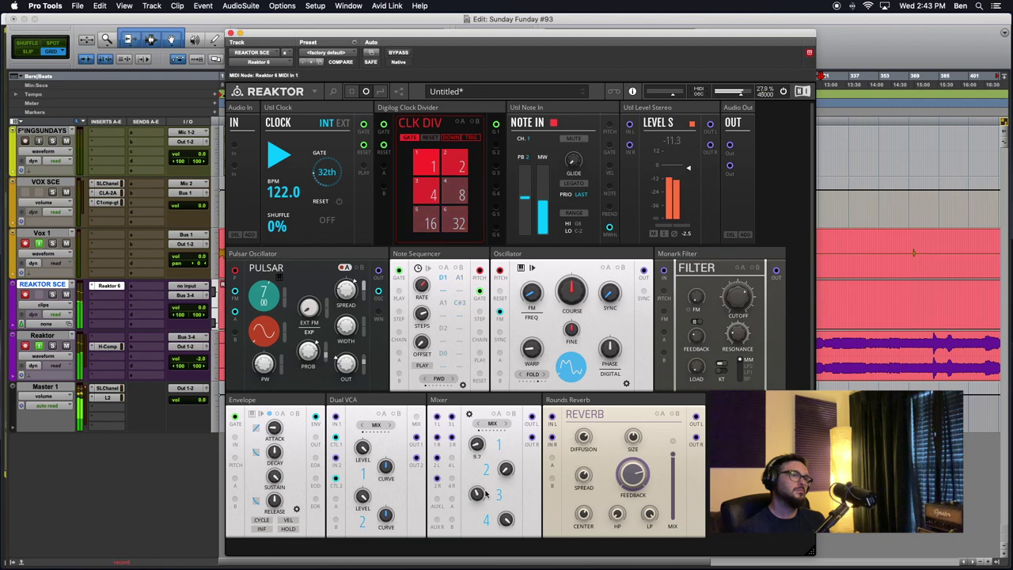
drag(631, 475, 641, 496)
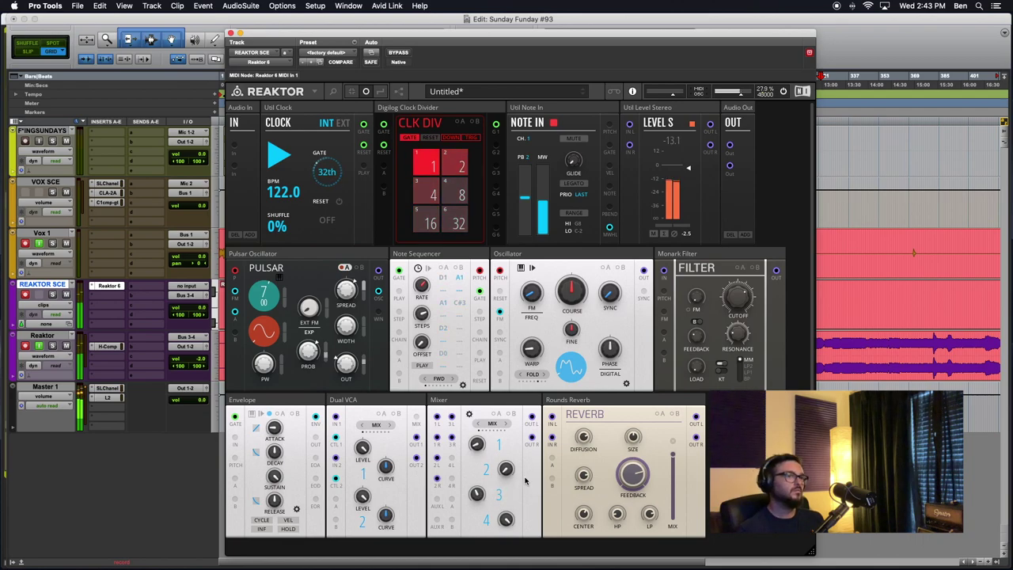
drag(478, 497, 476, 467)
right_click(480, 486)
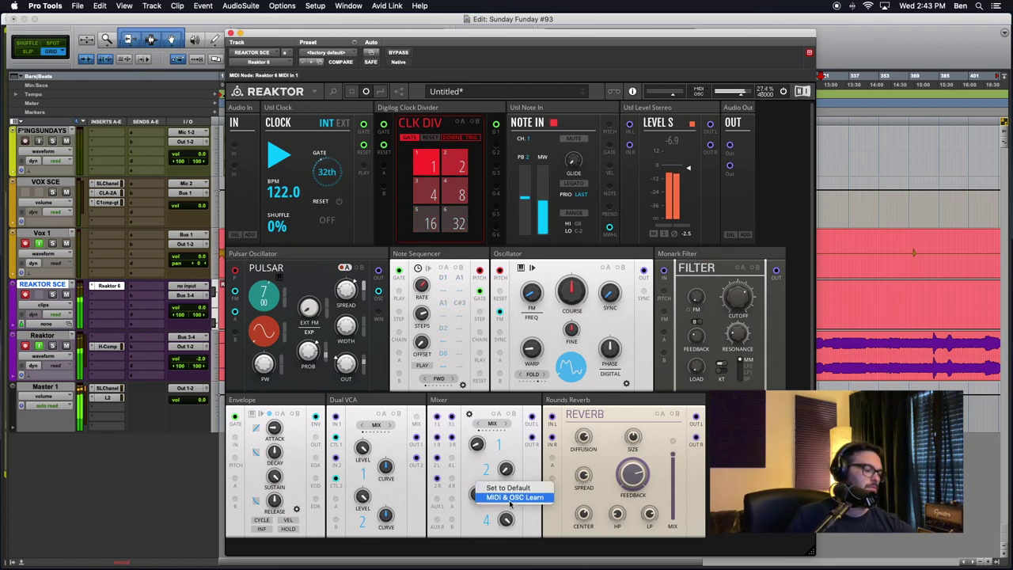
click(511, 500)
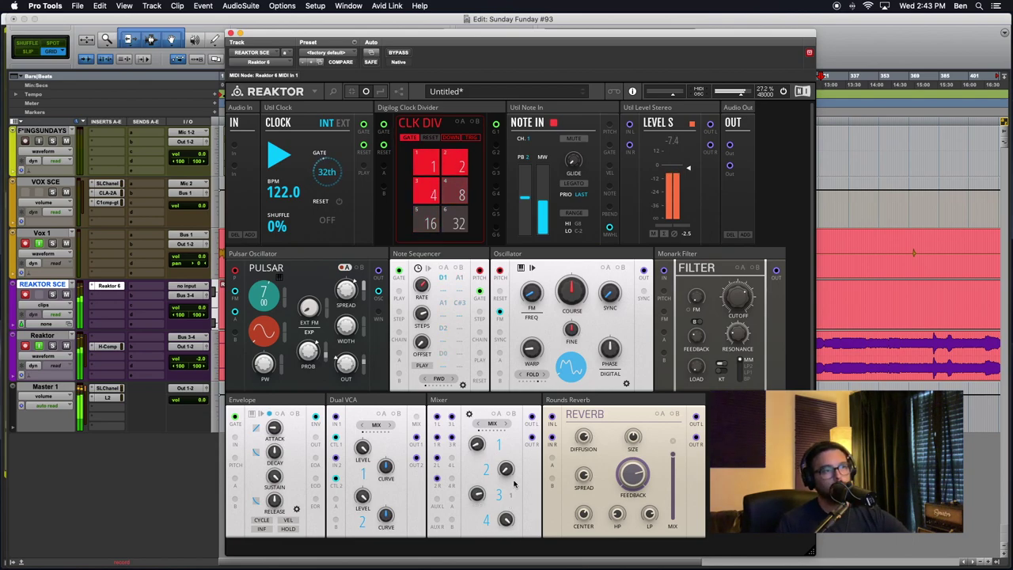
right_click(508, 469)
click(519, 481)
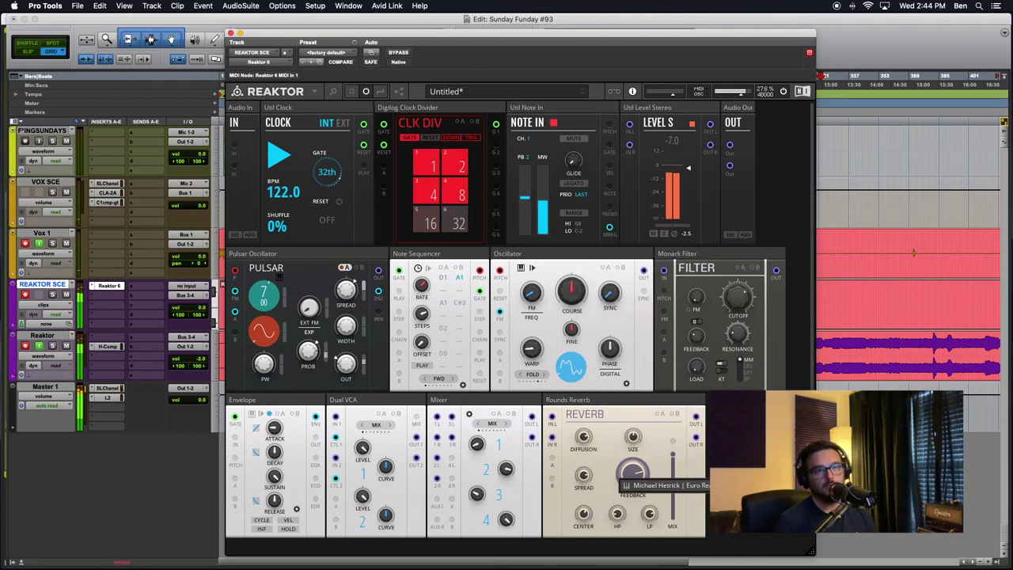
Step: Search the blocks for a compressor, add Toy Box's DYN-Compressor (Stereo) beside the Rounds Reverb and widen the plug-in window
key(BackSpace)
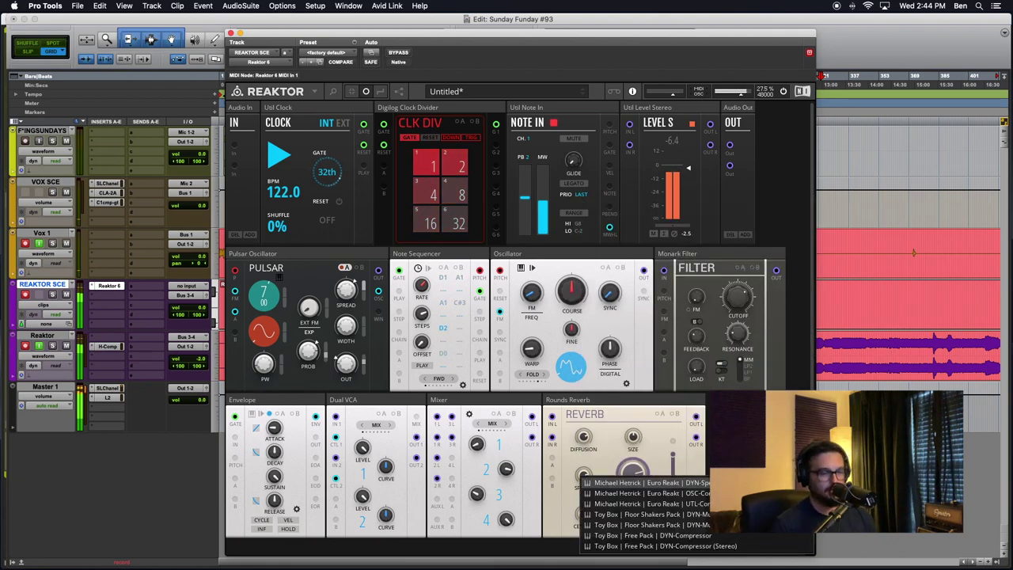
key(Down)
key(Down)
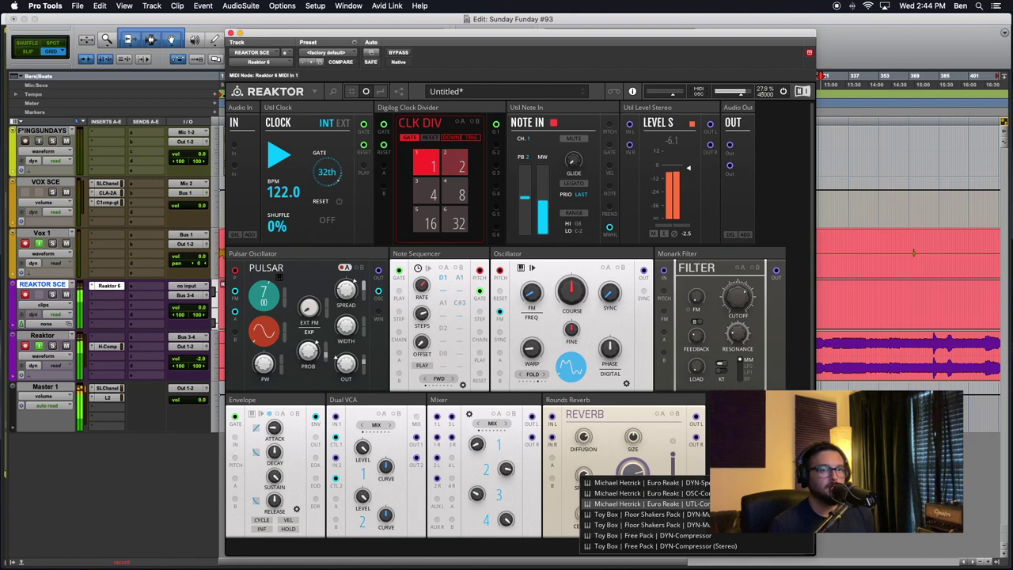
click(707, 546)
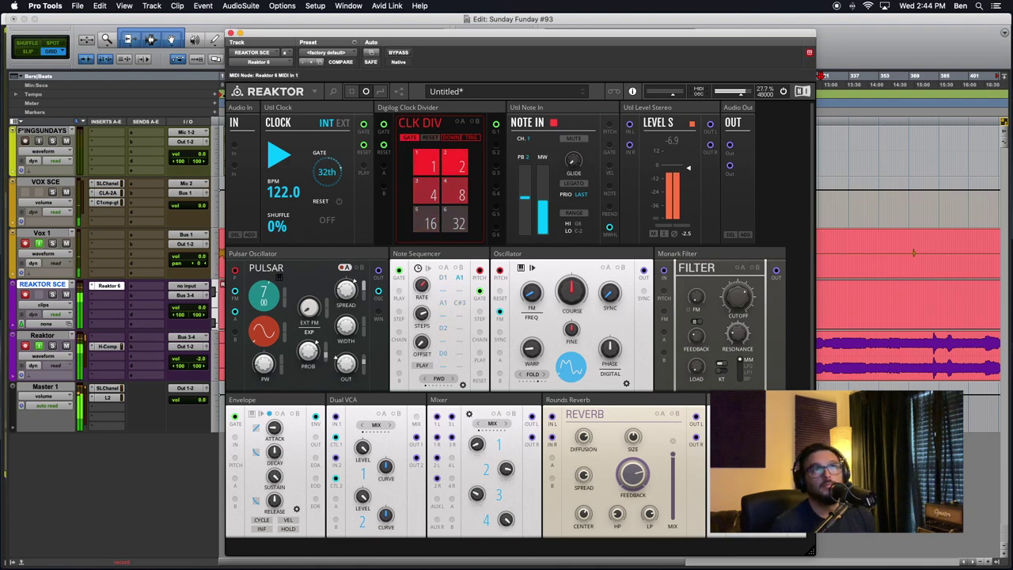
drag(817, 543, 945, 548)
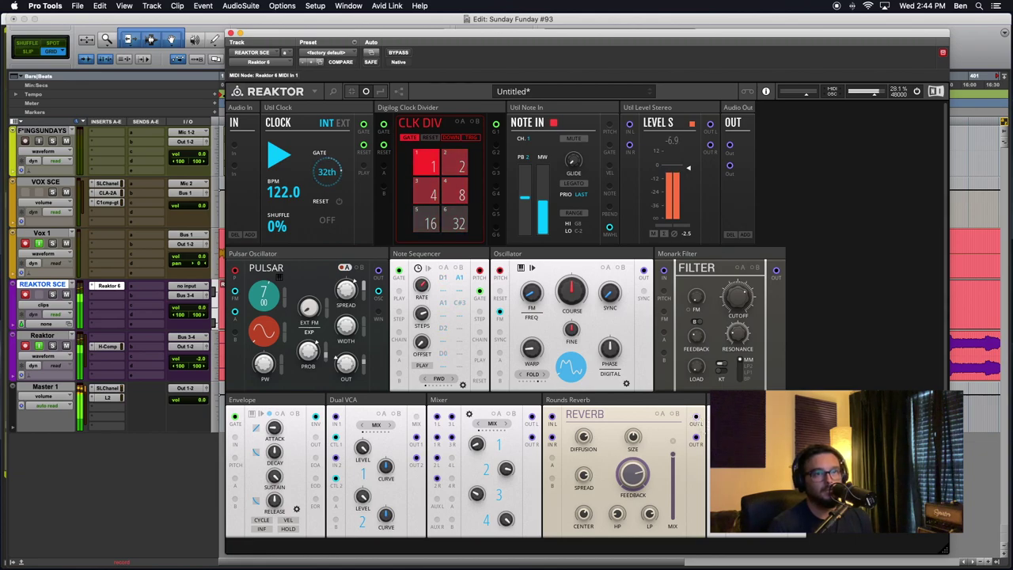
Step: Try patching the Monark Filter's output to the Compressor and the Compressor's outputs into the Mixer's 3 L and 3 R inputs
key(alt)
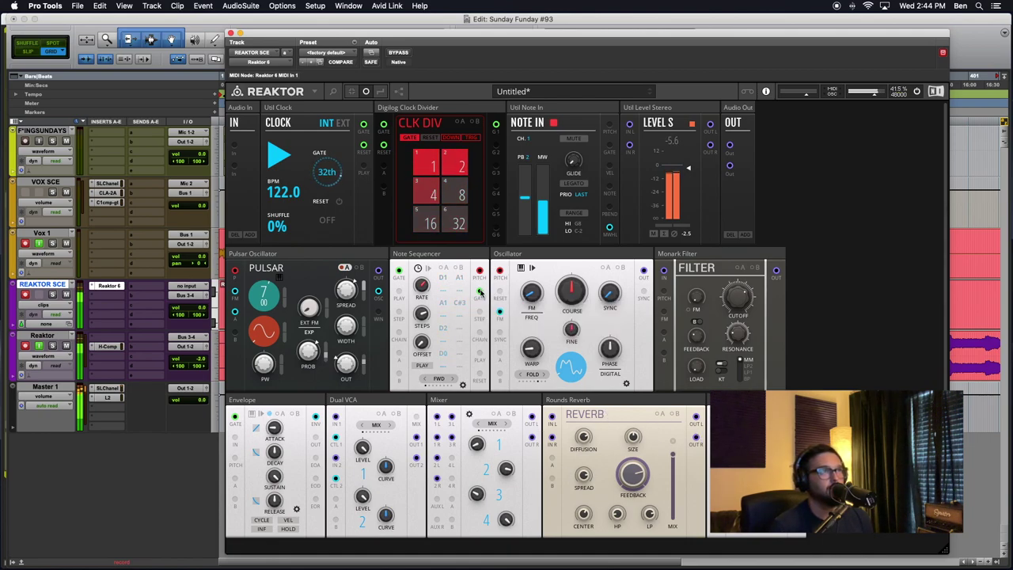
key(alt)
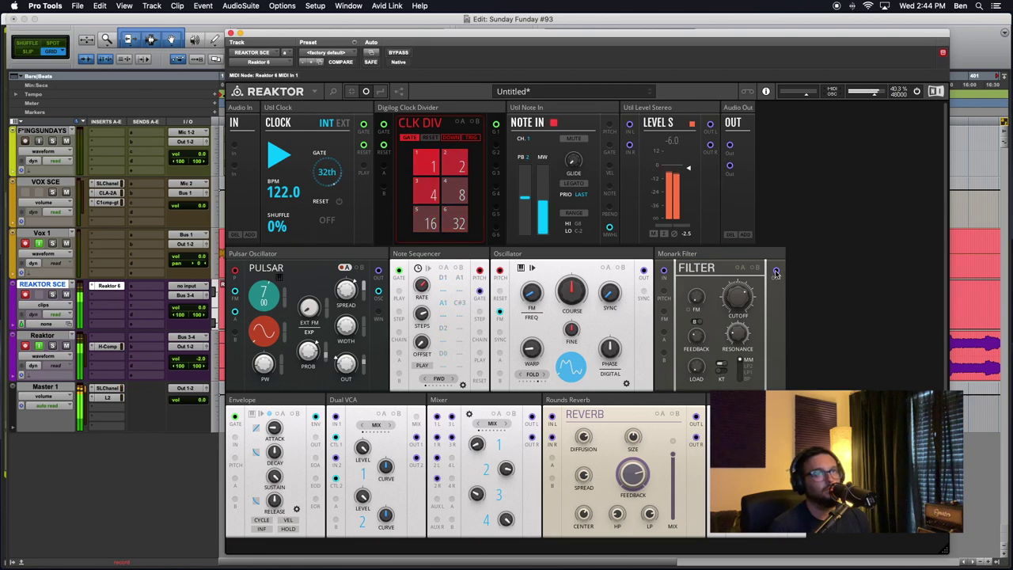
drag(776, 270, 752, 407)
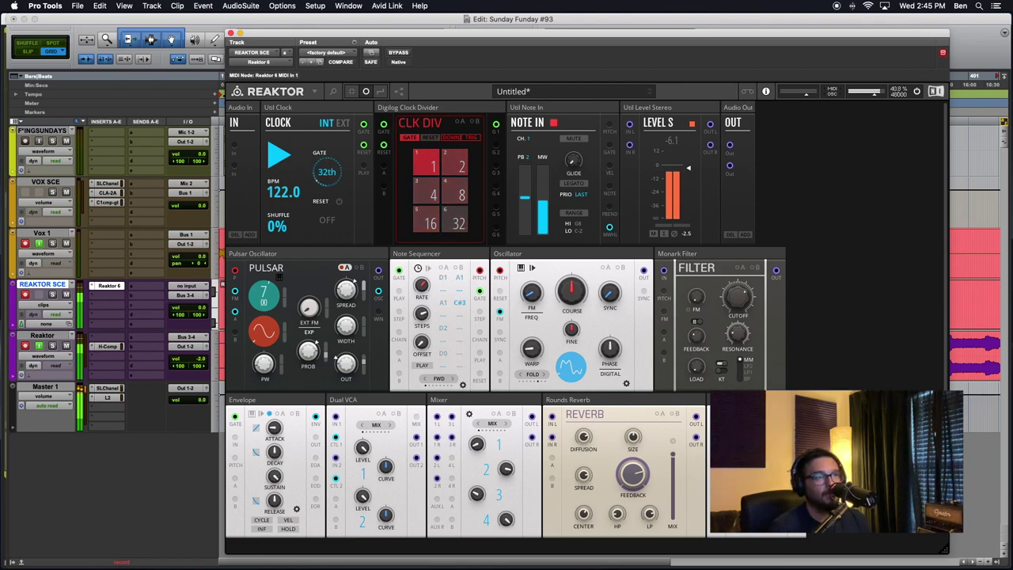
drag(453, 420, 453, 418)
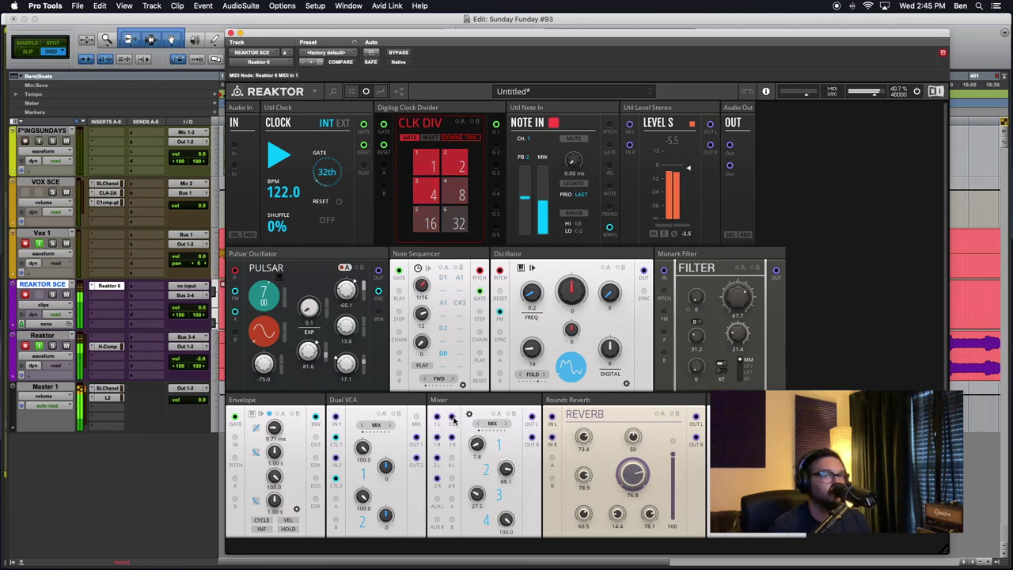
drag(796, 436, 478, 443)
key(alt)
drag(479, 497, 476, 441)
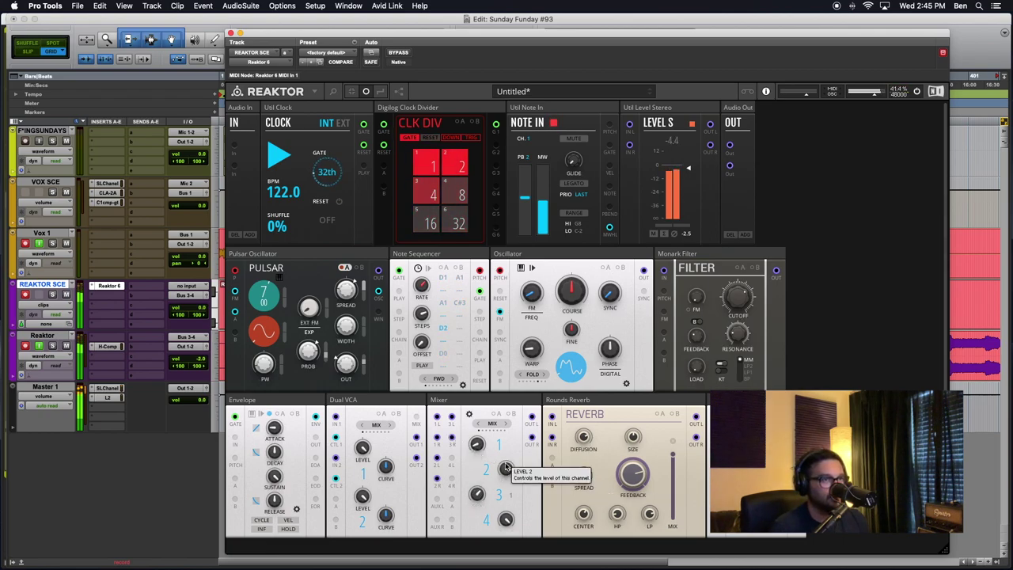
drag(506, 468, 501, 528)
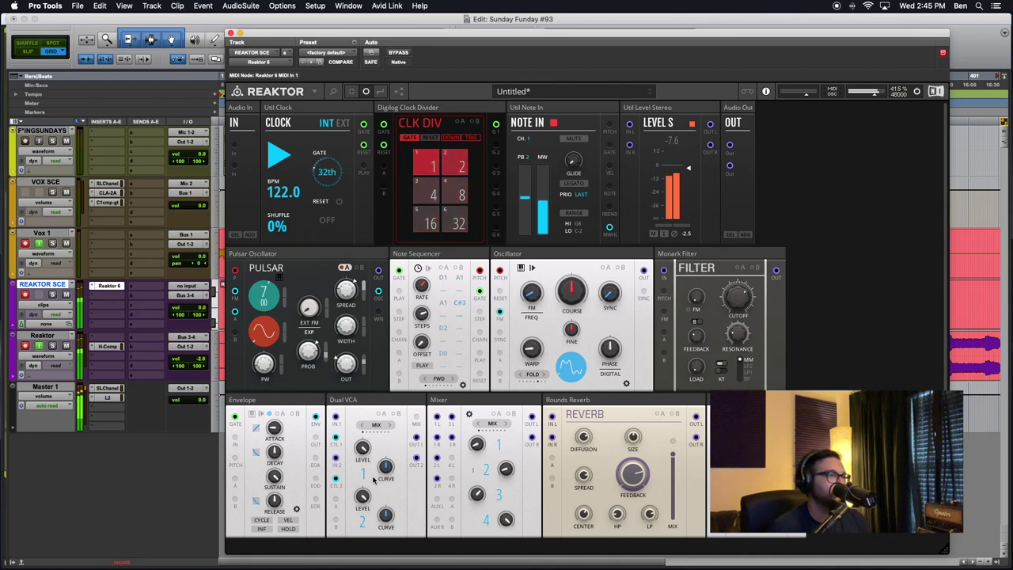
drag(275, 498, 275, 531)
drag(275, 428, 271, 512)
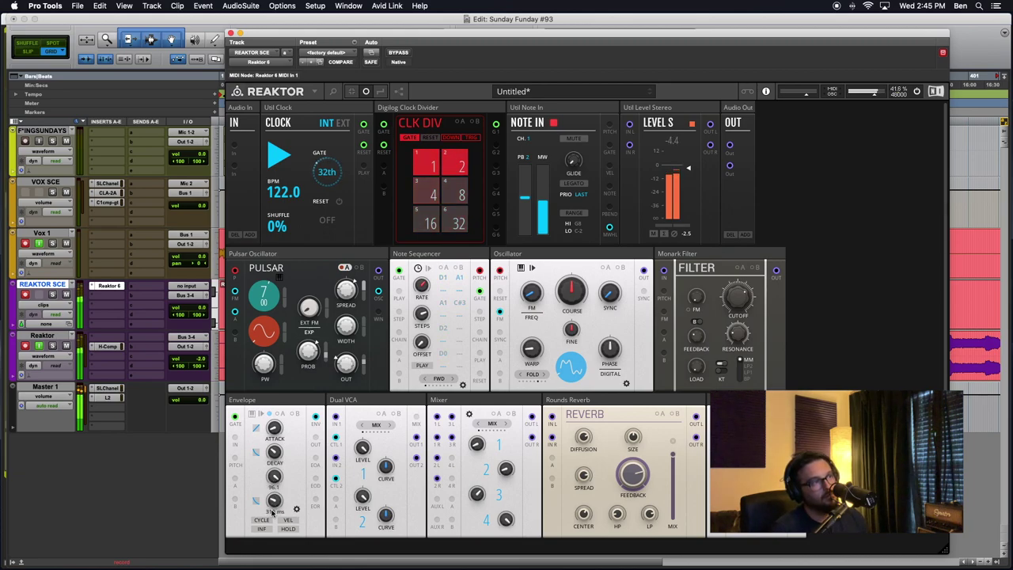
drag(276, 431, 278, 419)
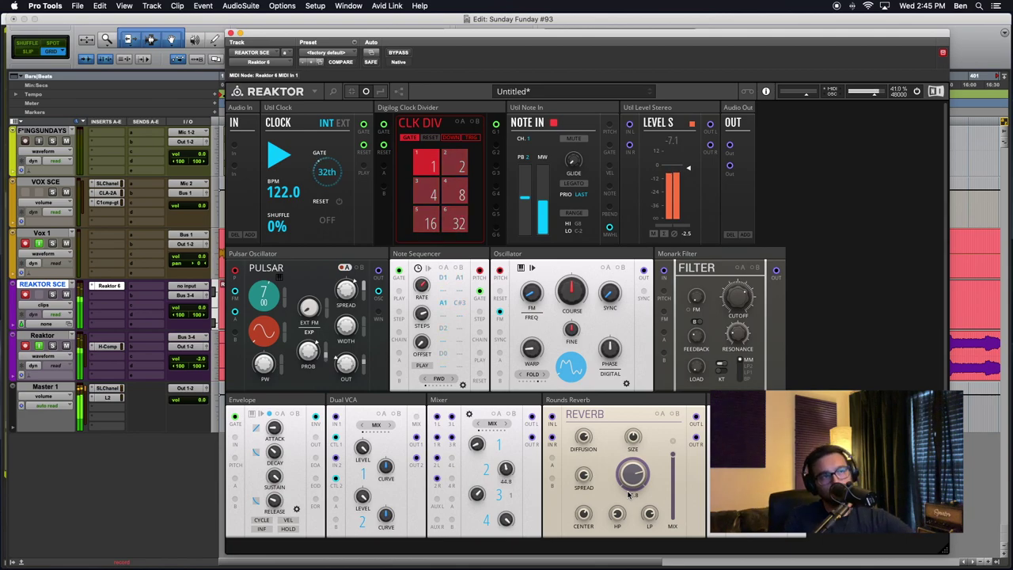
drag(629, 495, 629, 515)
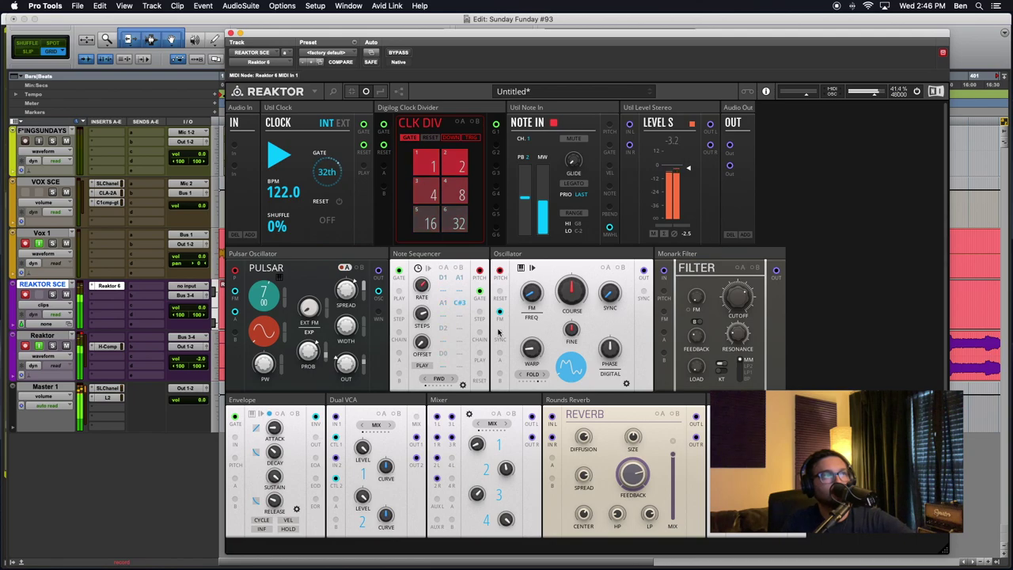
Step: Remove the Compressor and patch the Rounds Reverb's left and right outputs directly into the Mixer's 3 L and 3 R inputs
drag(379, 268, 469, 412)
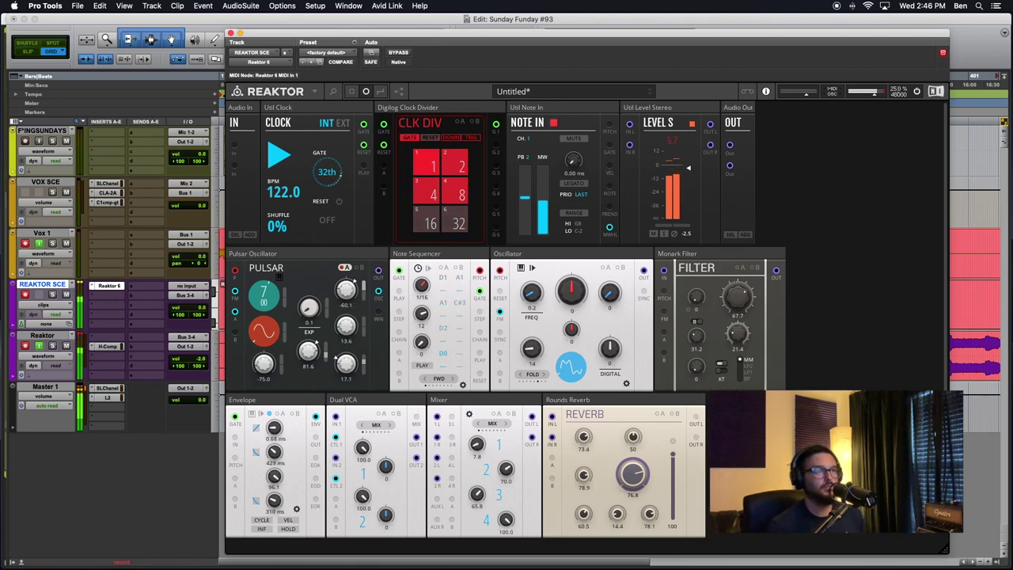
drag(696, 417, 452, 417)
drag(696, 438, 454, 436)
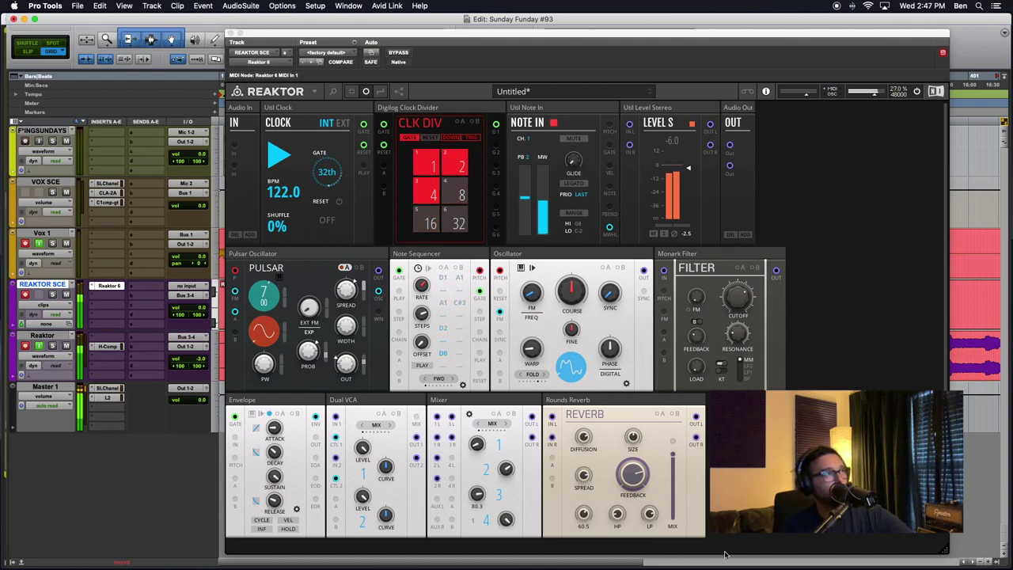
Step: Narrow the plug-in window to fit the blocks and reposition it over the session
drag(944, 549, 801, 542)
drag(586, 33, 609, 42)
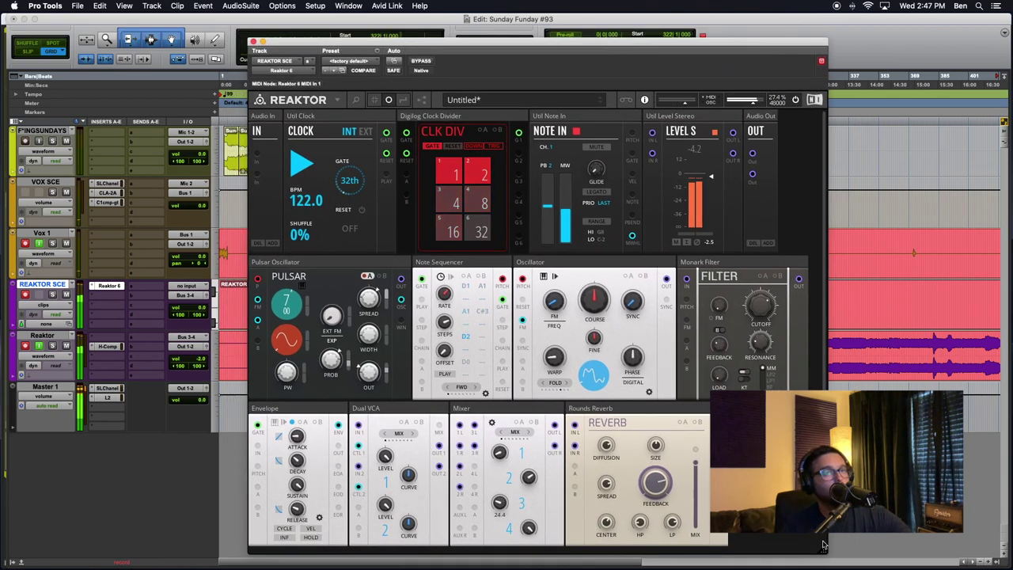
drag(823, 552, 812, 550)
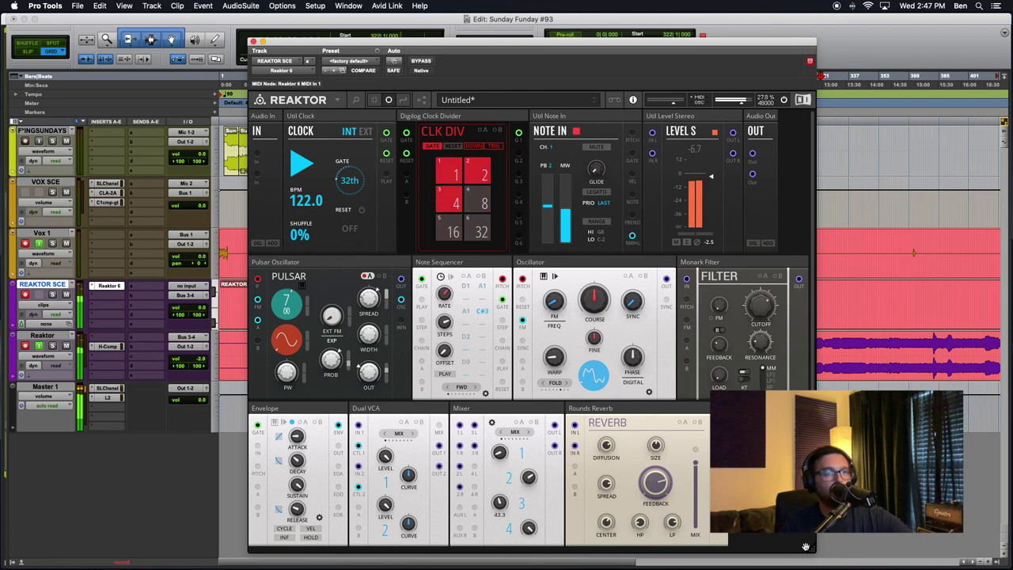
drag(812, 546, 812, 543)
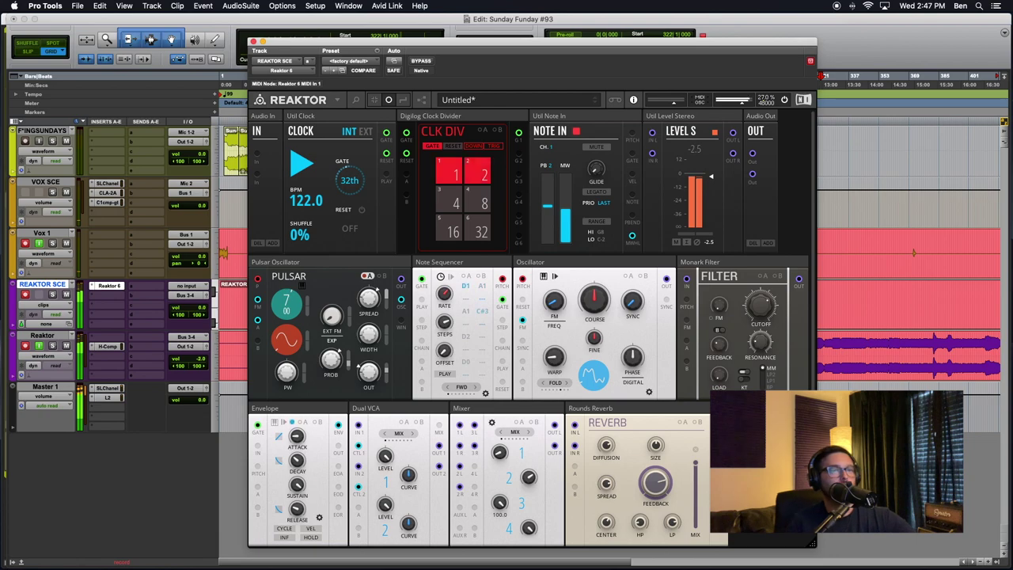
Step: Add a second Envelope block from an "env" search and place it between the existing Envelope and the Dual VCA
key(Return)
text(env)
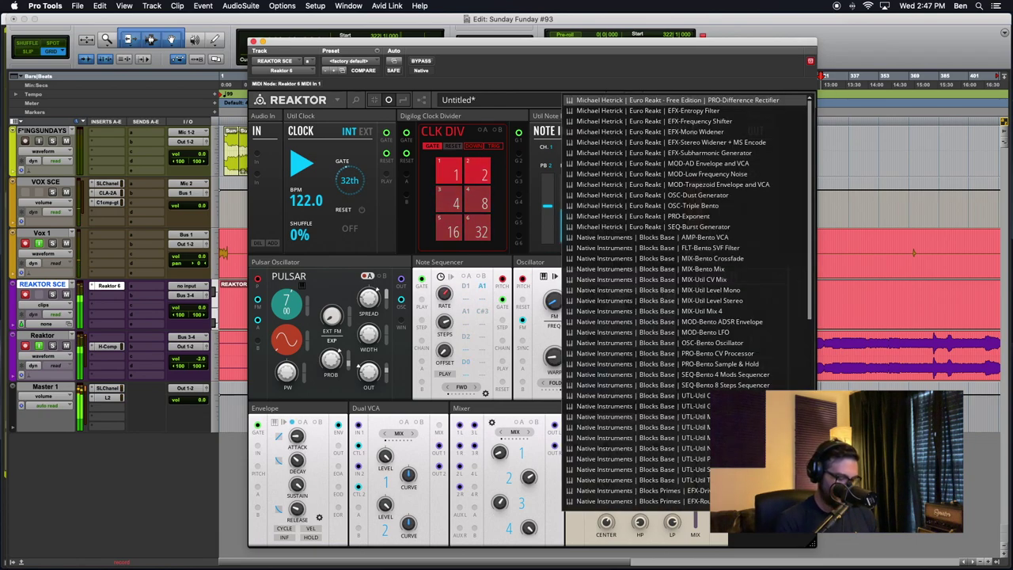
key(Up)
key(Up)
key(Up)
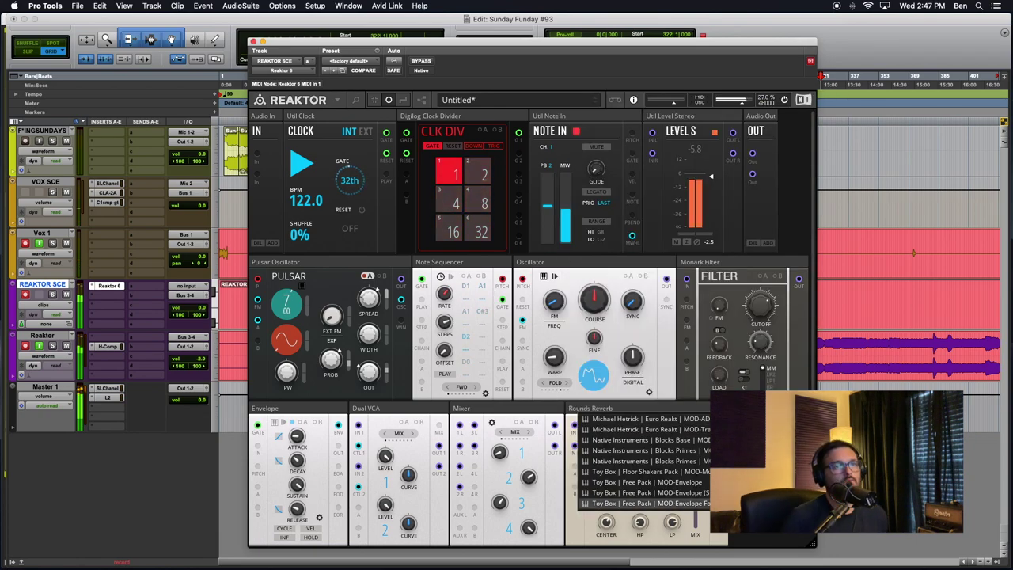
key(Return)
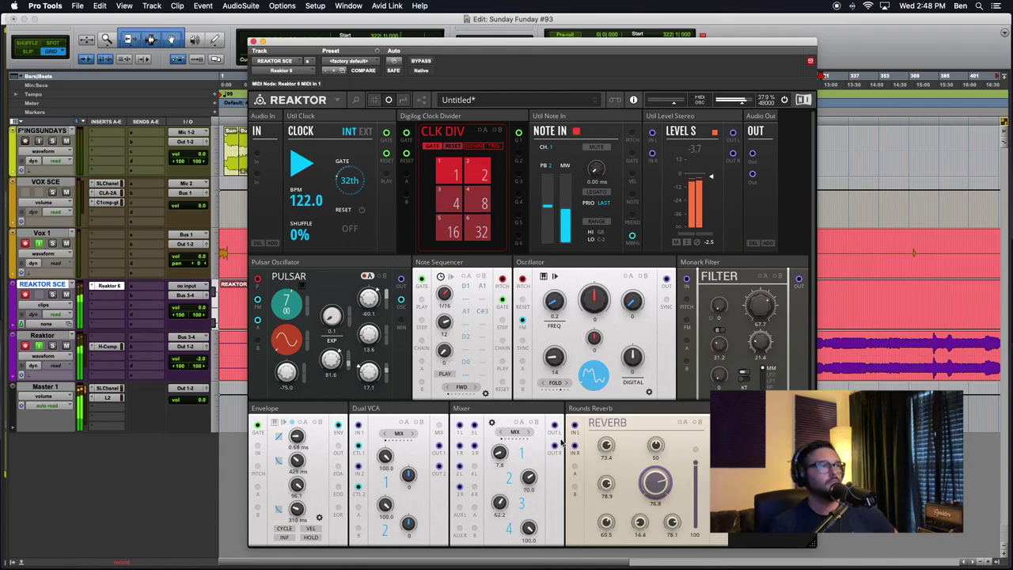
scroll(475, 454, down, 3)
drag(303, 414, 362, 301)
scroll(417, 370, up, 3)
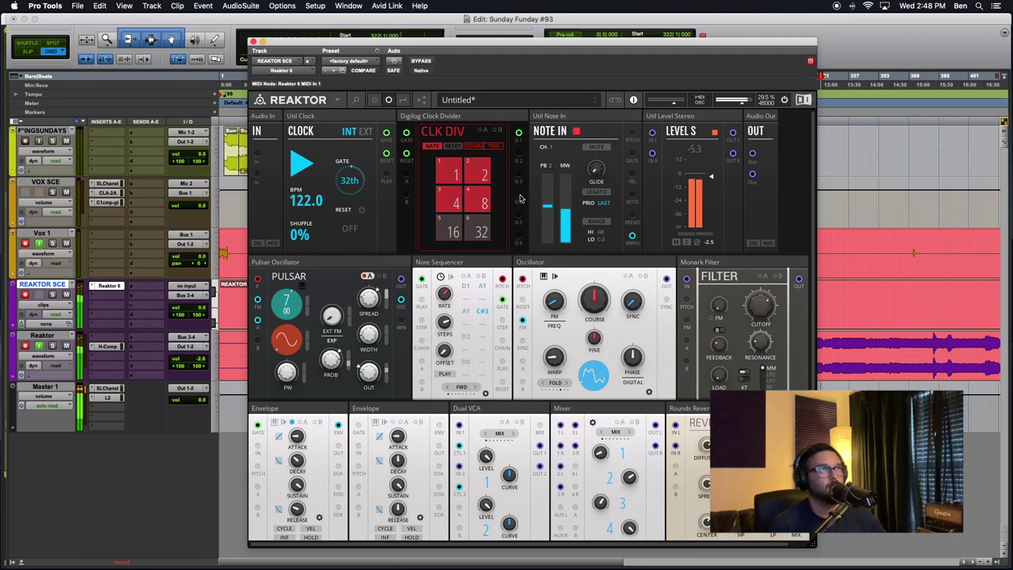
Step: Patch the Clock Divider's G4 output to the second Envelope's gate input and colour the wire green
drag(519, 196, 360, 426)
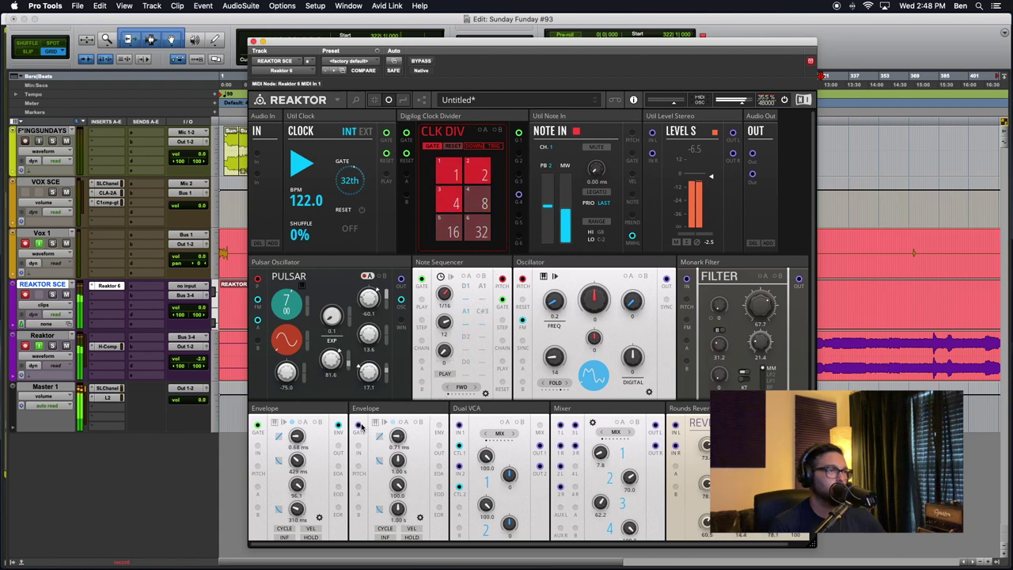
right_click(358, 424)
mouse_move(387, 428)
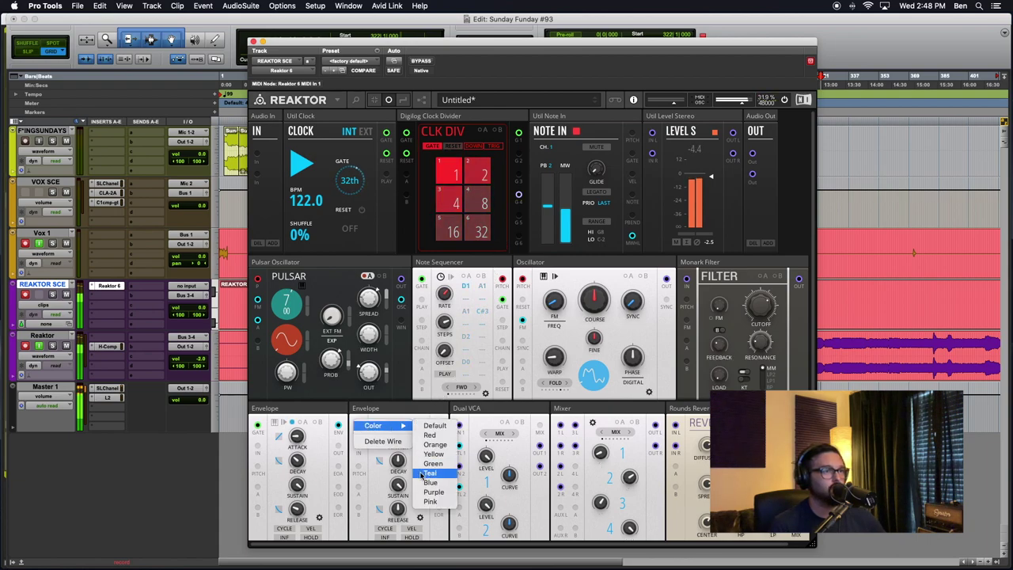
click(400, 475)
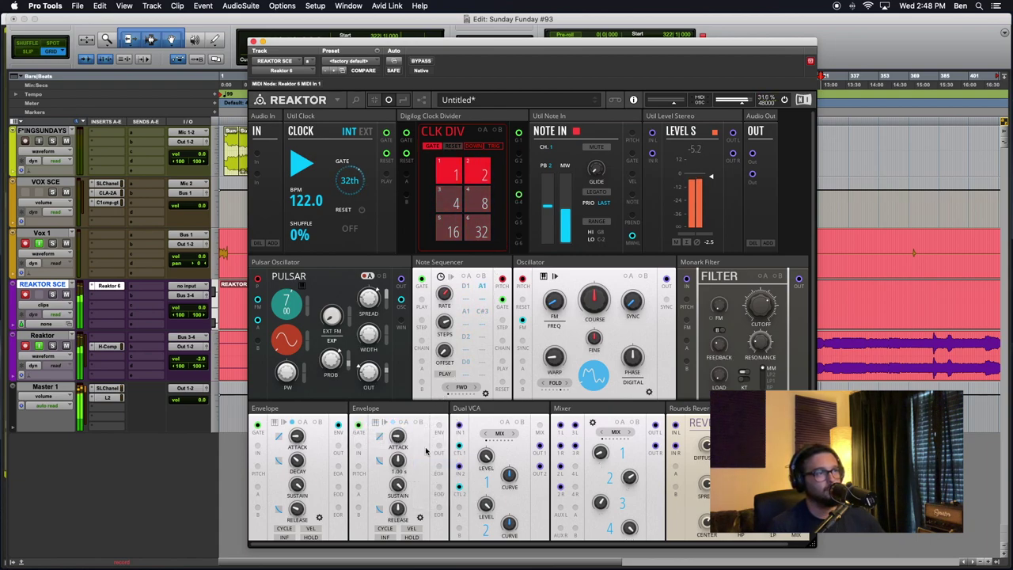
Step: Try patching the second Envelope's ENV output into the Rounds Reverb's A modulation input
scroll(415, 499, down, 2)
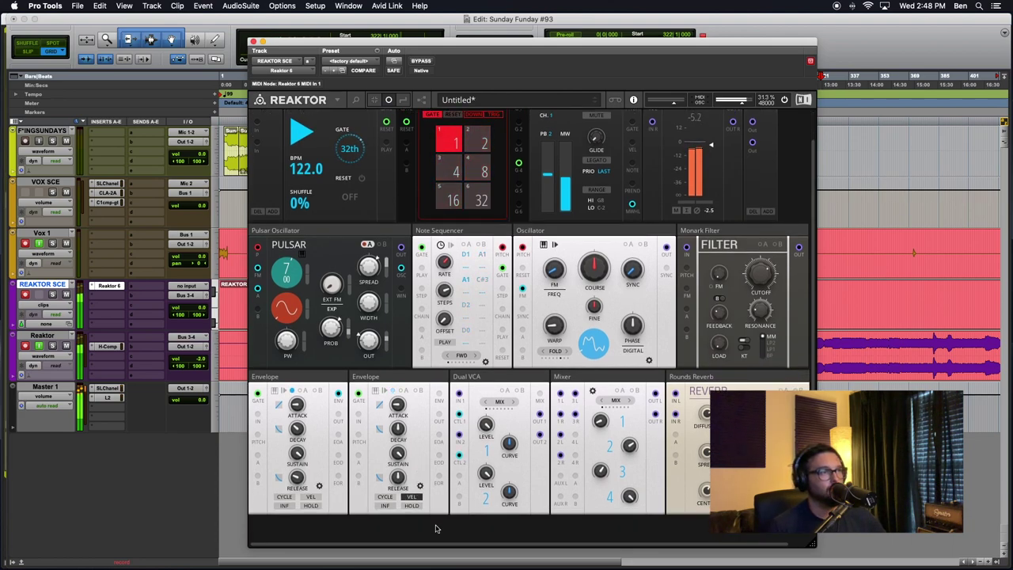
scroll(431, 510, down, 1)
scroll(430, 510, right, 1)
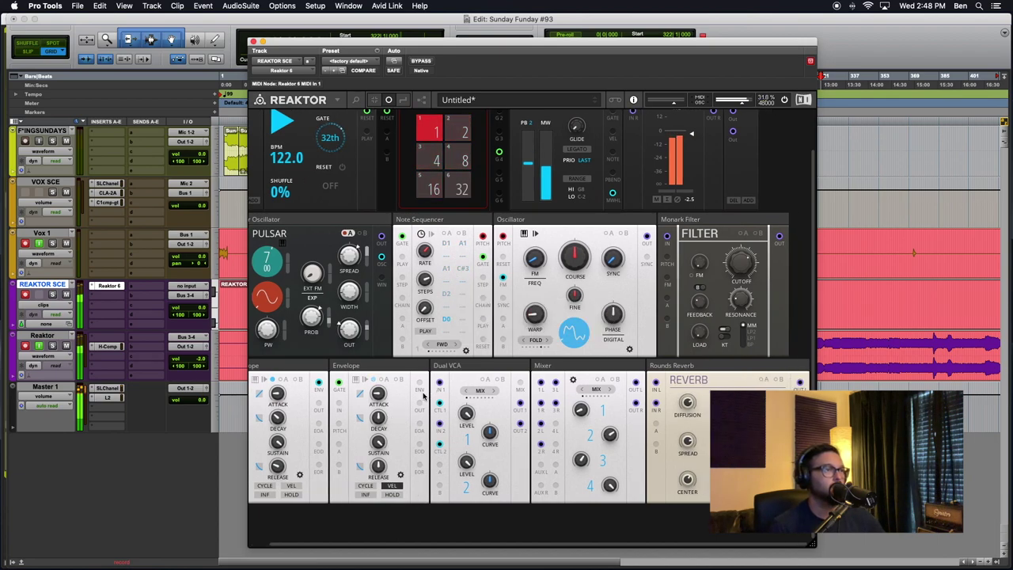
drag(421, 382, 687, 438)
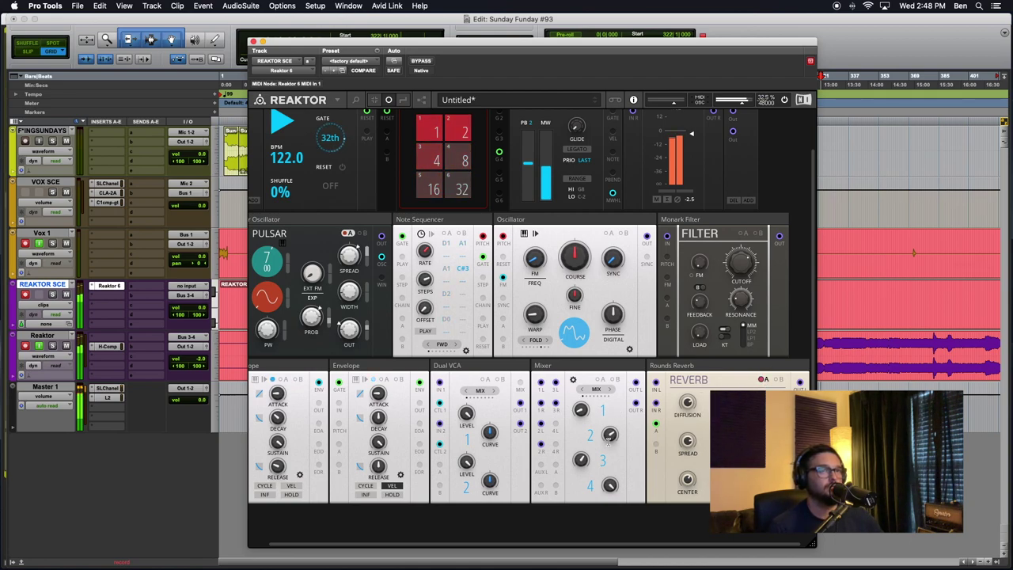
double_click(656, 425)
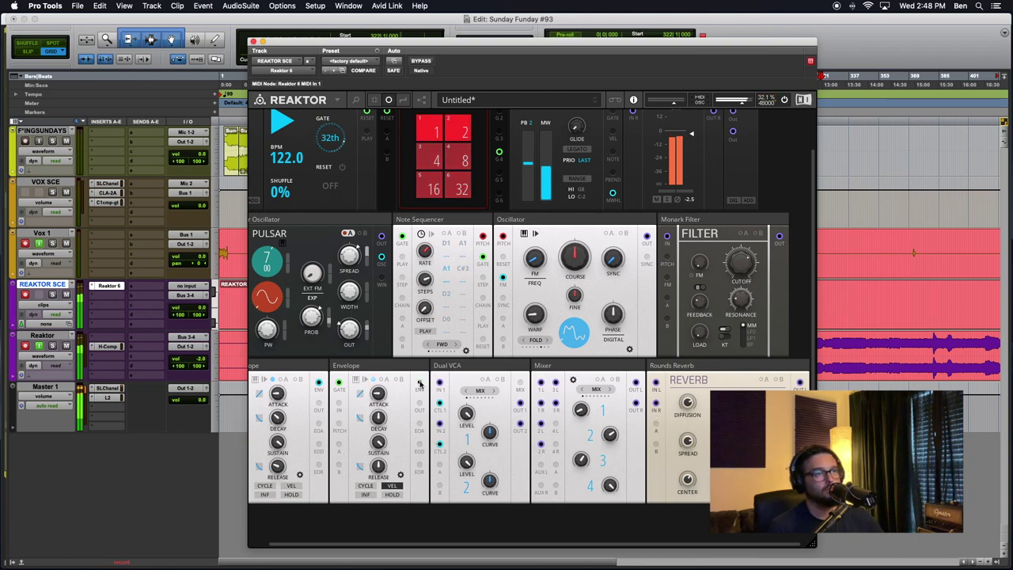
Step: Patch the second Envelope's ENV output to the Mixer's A input with a blue wire and adjust channel 3's level for the modulation
right_click(556, 467)
mouse_move(572, 467)
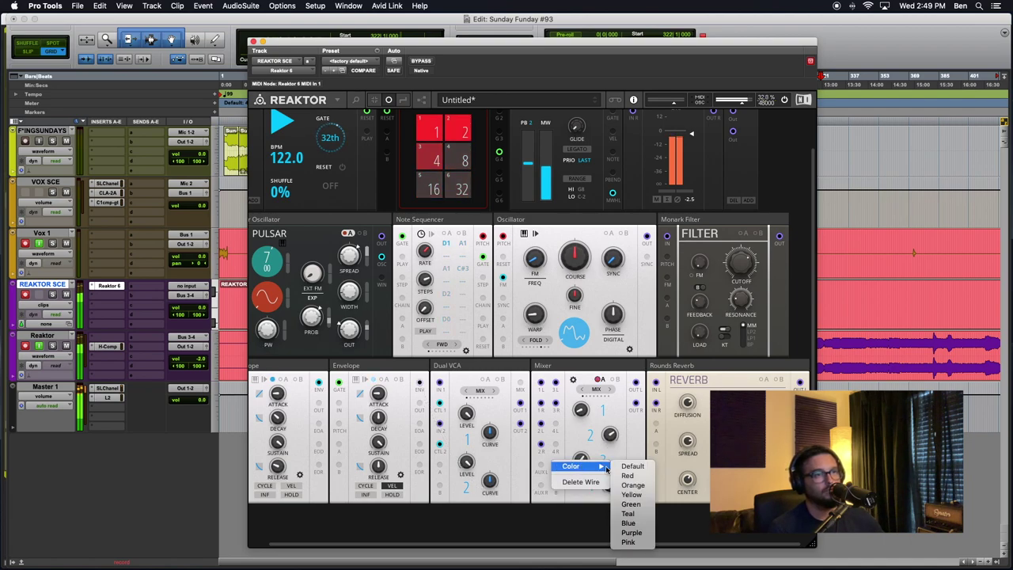
click(624, 524)
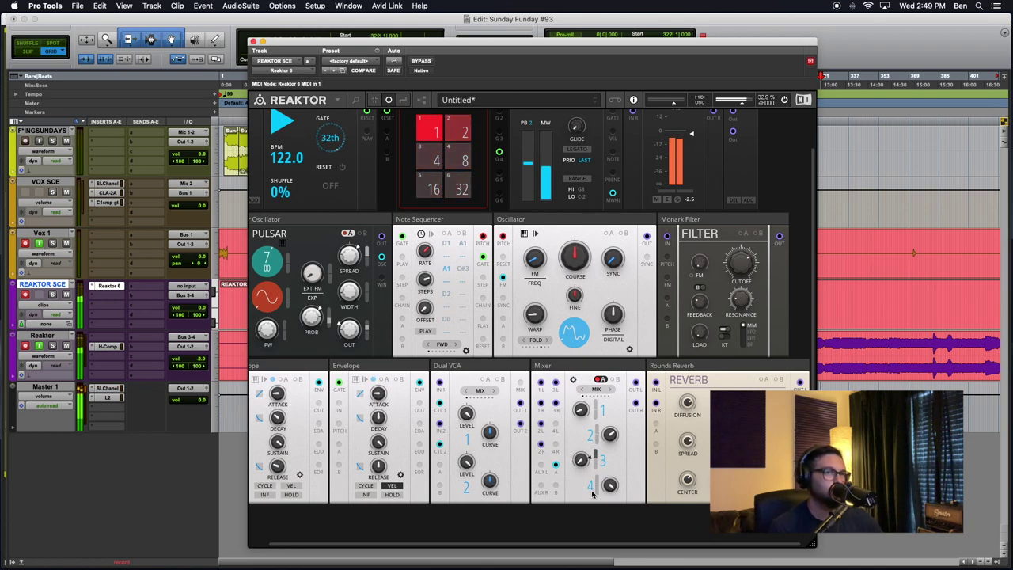
drag(582, 463, 558, 348)
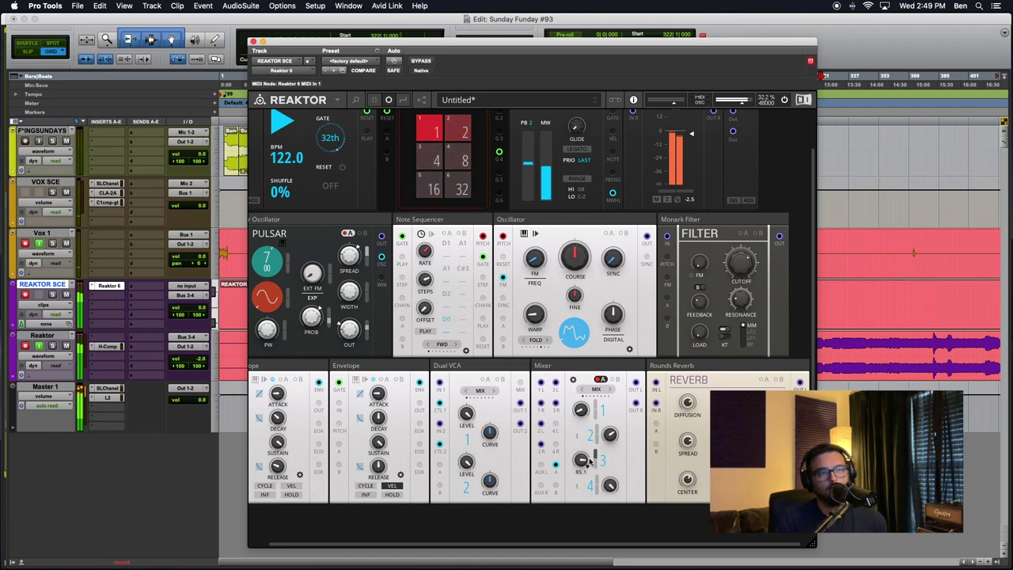
drag(579, 469, 582, 443)
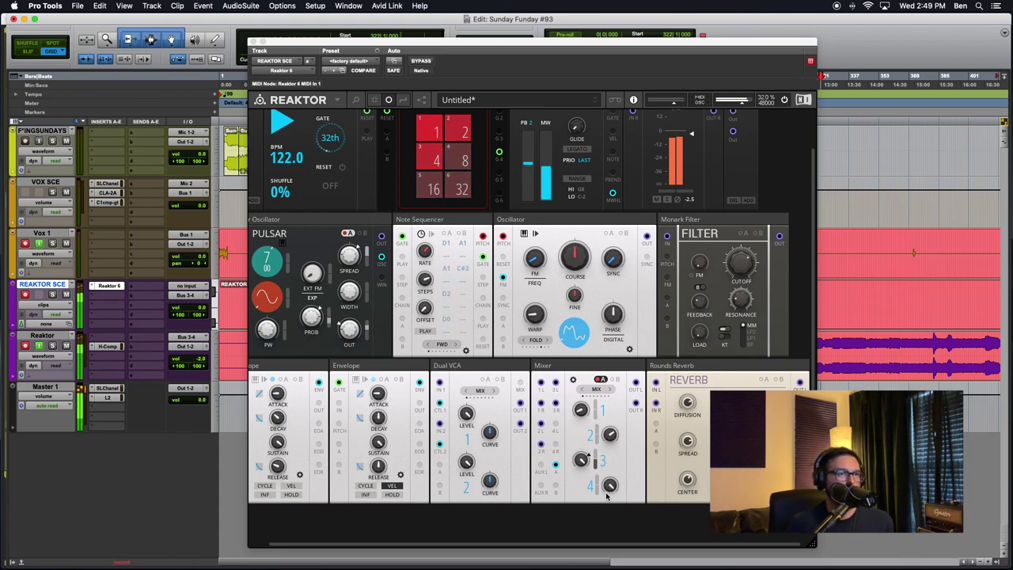
Step: Set the second Envelope's release to about 1.15 s and its attack to about 0.54 ms
click(376, 468)
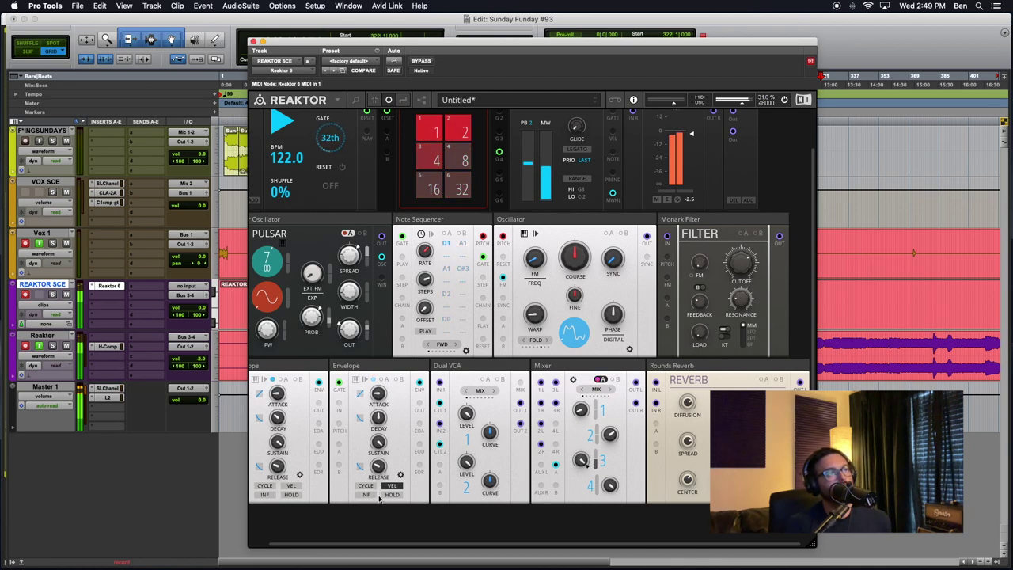
drag(379, 487, 379, 461)
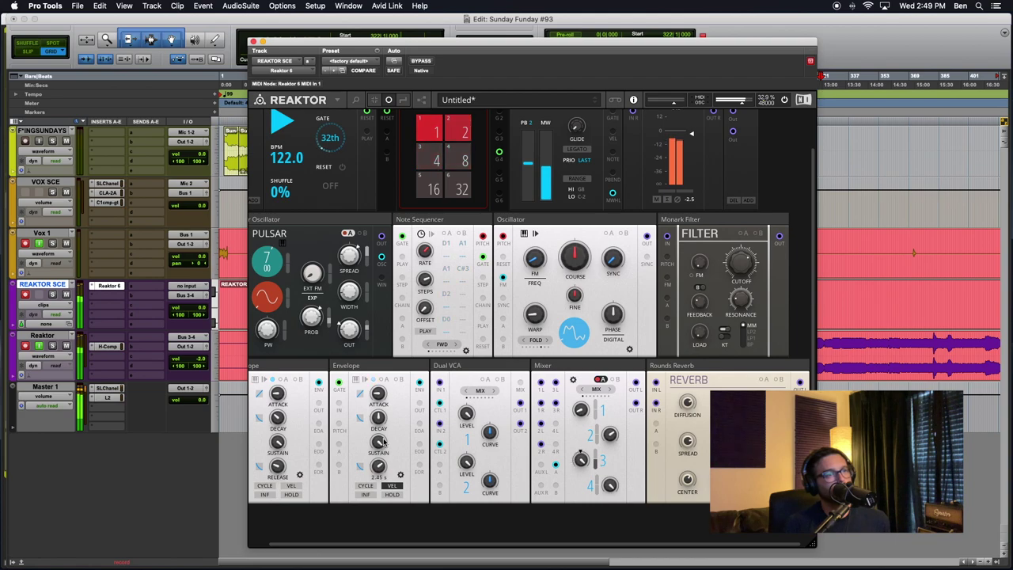
drag(381, 442, 381, 466)
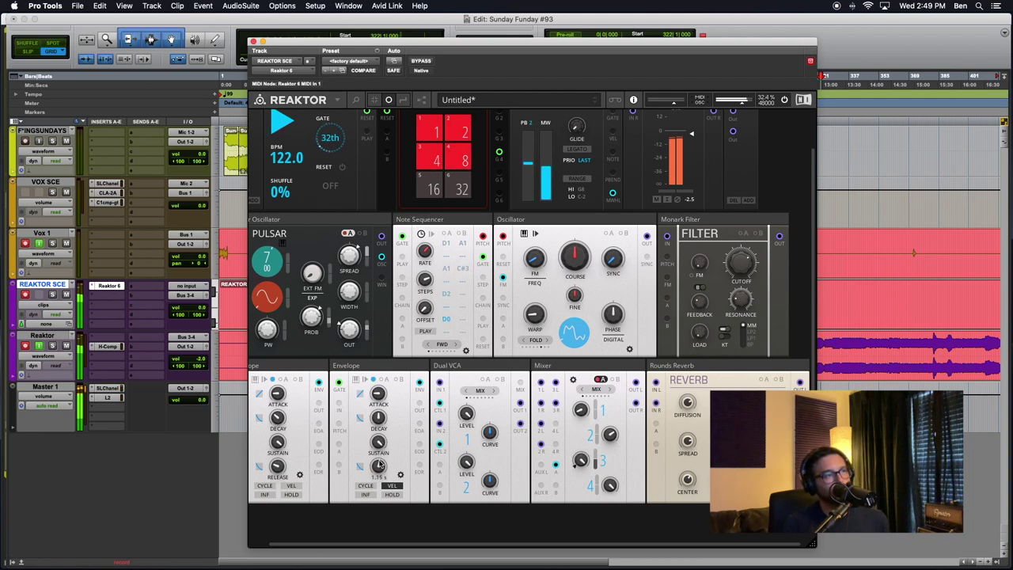
drag(378, 394, 375, 399)
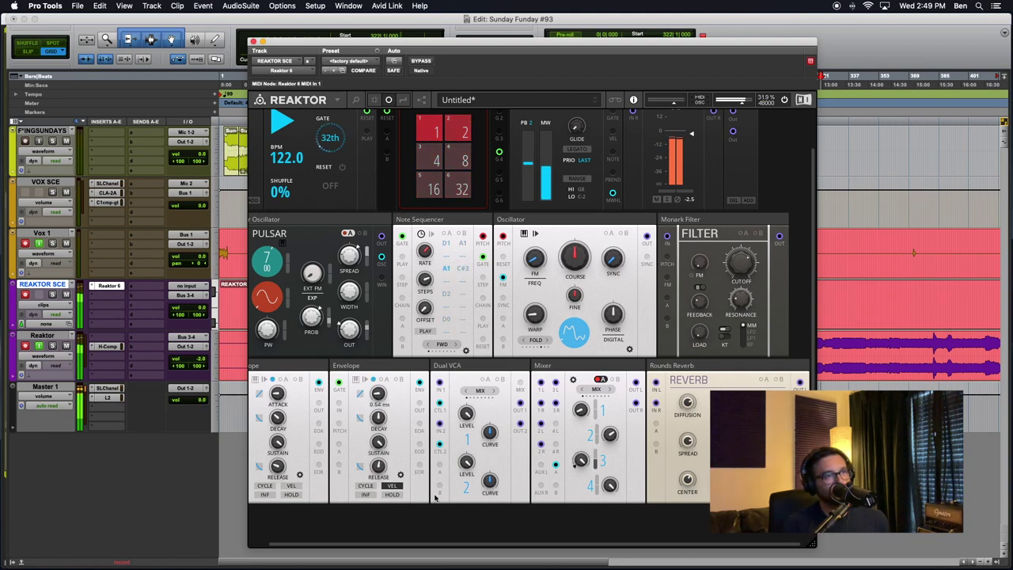
mouse_move(377, 467)
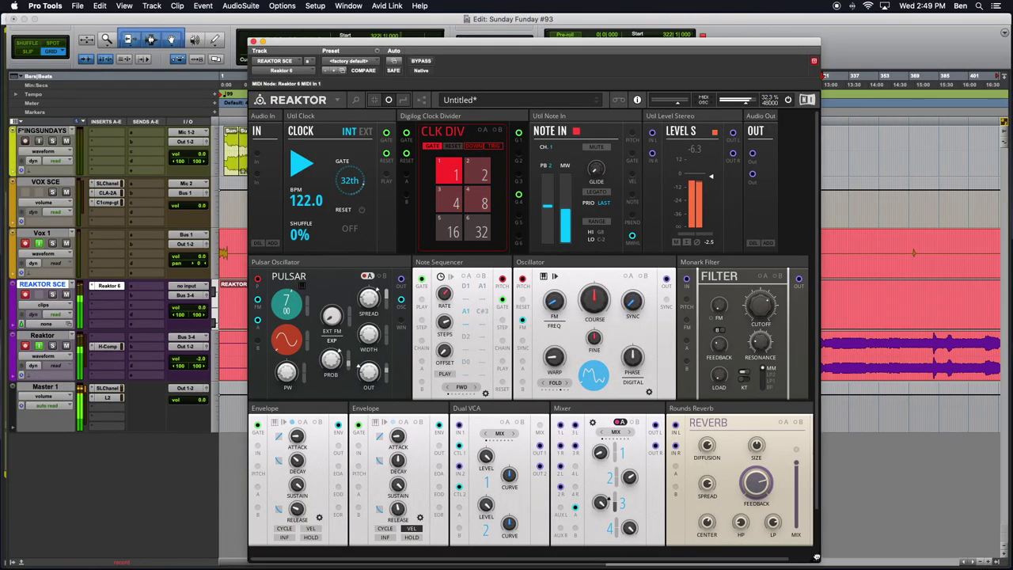
Step: Widen the plug-in window, then set the Rounds Reverb's Center to about 72.6 and Size to about 44.5 and adjust its Feedback
drag(816, 557, 834, 554)
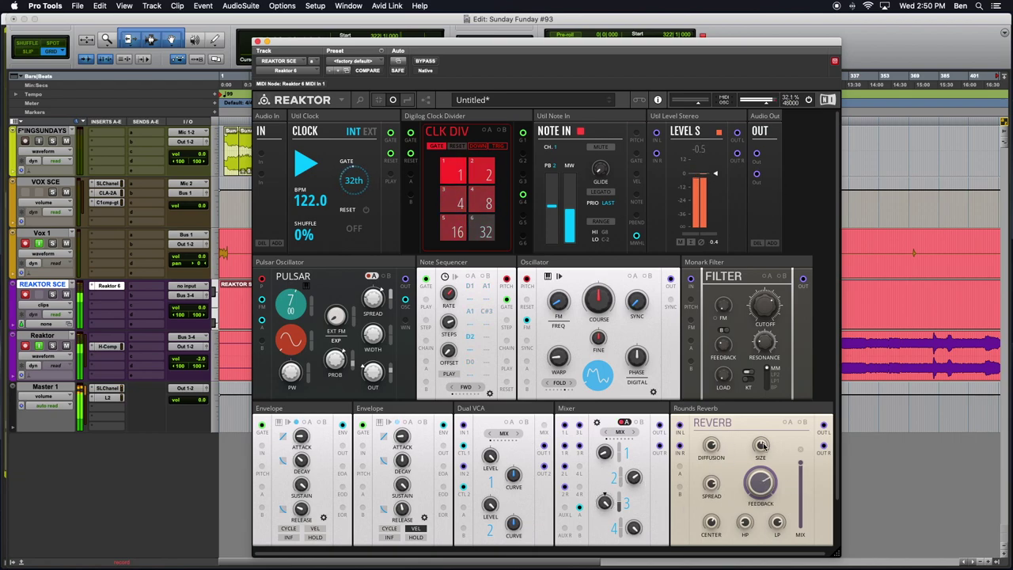
drag(759, 464, 760, 440)
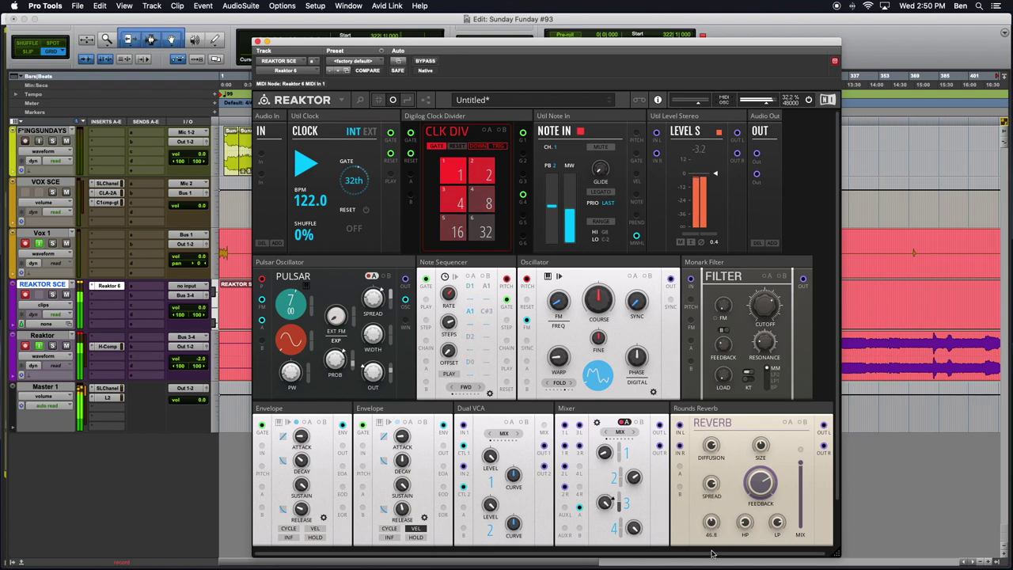
drag(711, 522, 739, 466)
mouse_move(713, 524)
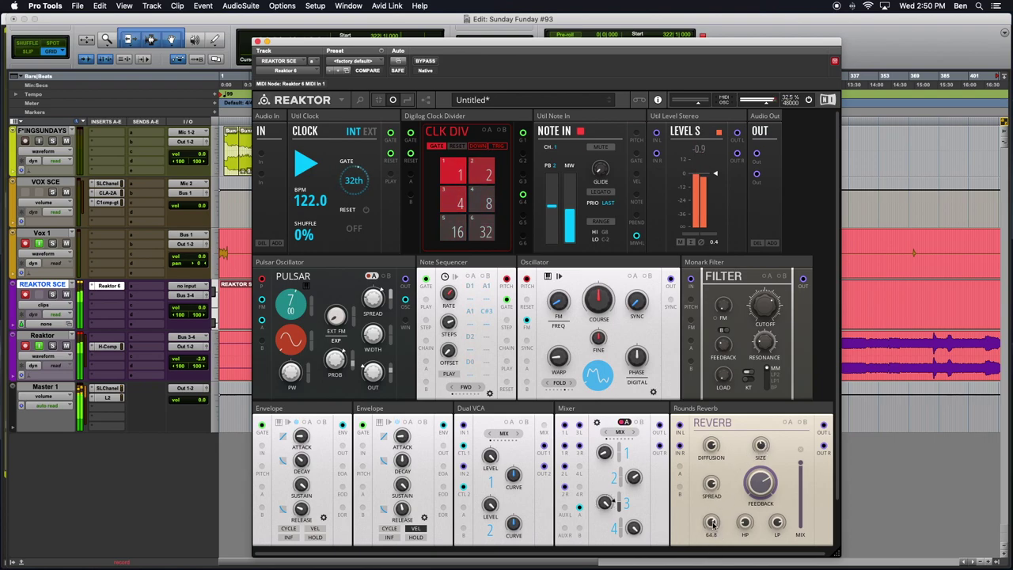
drag(712, 539, 722, 516)
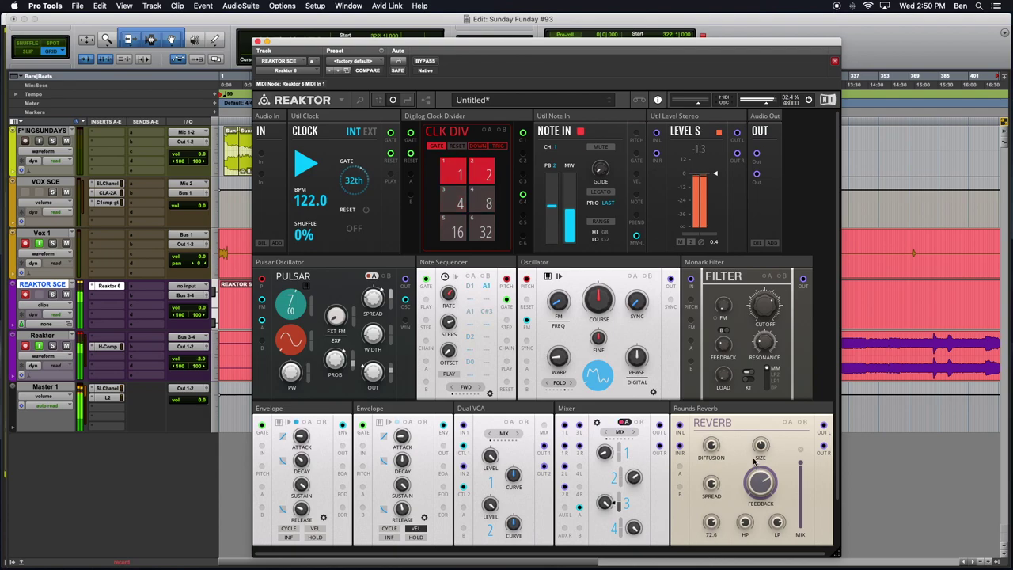
drag(761, 447, 761, 497)
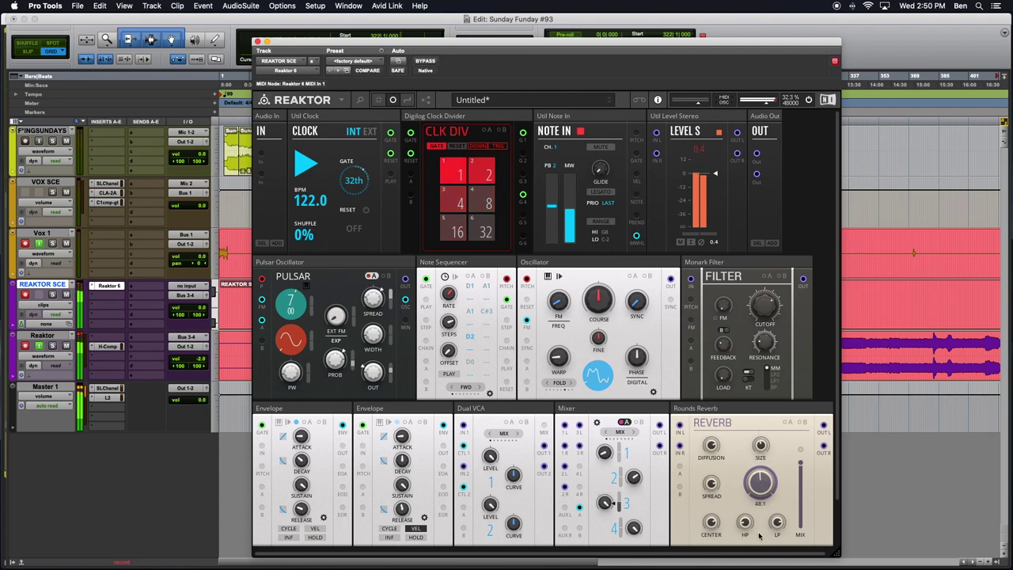
drag(758, 565, 759, 488)
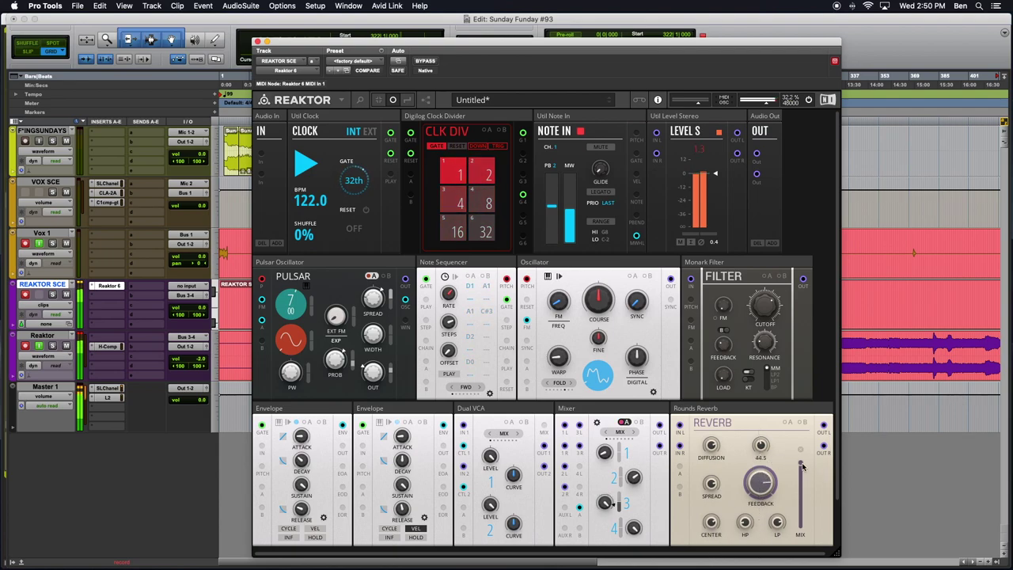
Step: Sweep the Rounds Reverb's Mix down to 0 and back up to 100
drag(799, 522, 789, 568)
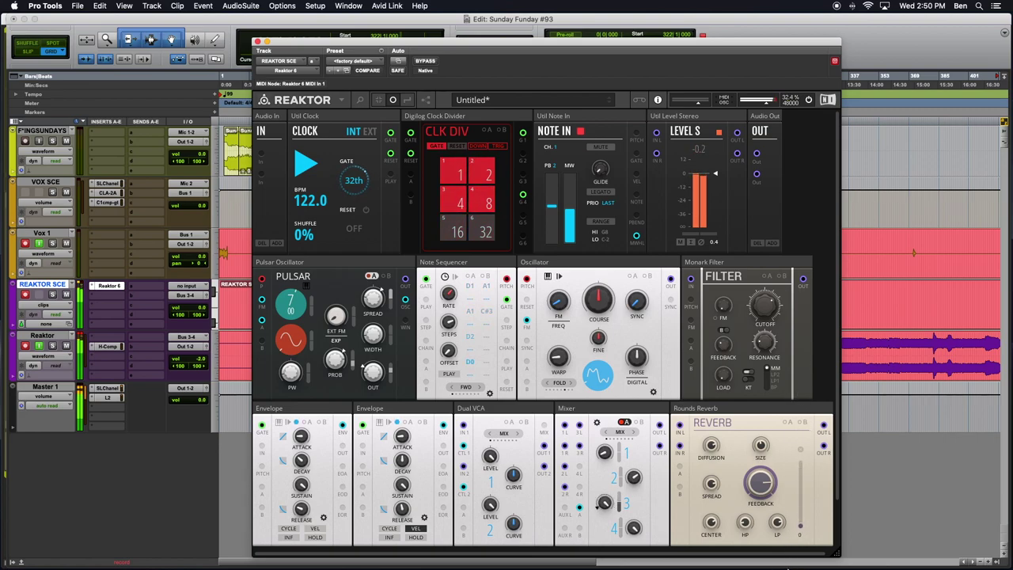
drag(788, 568, 772, 440)
drag(754, 568, 768, 413)
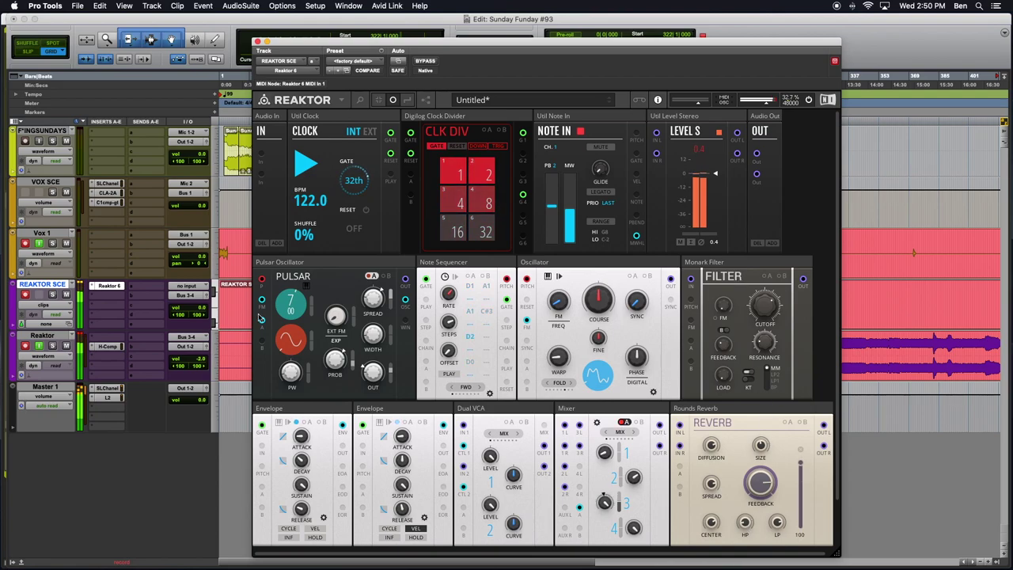